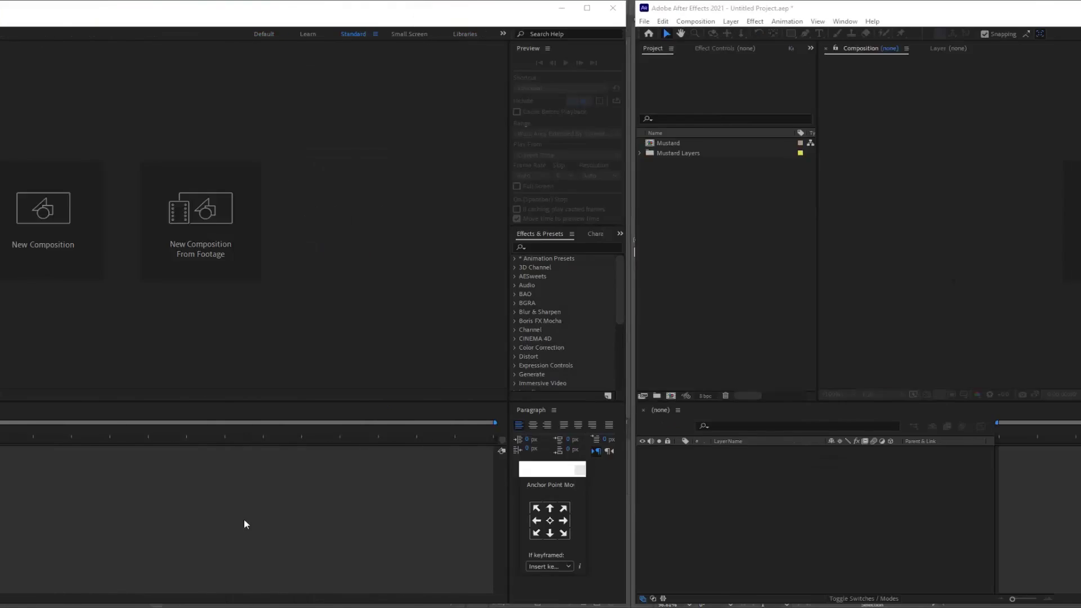
Create a new 1080 x 1080 composition named "Burger animation" at 24 fps with a 10-second duration.
left_click(505, 230)
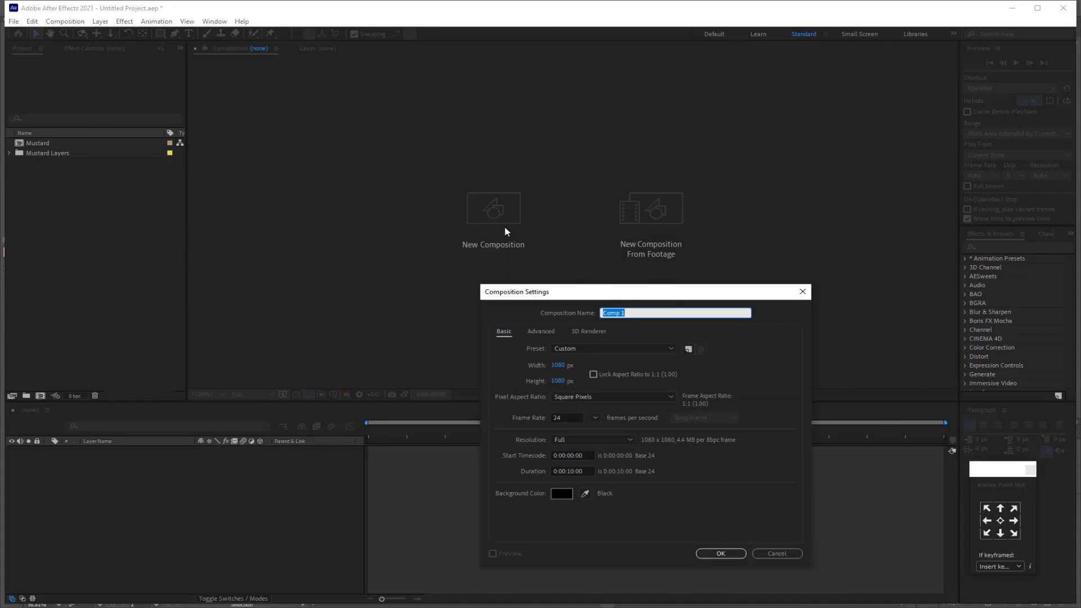
type("Burger animation")
left_click(721, 556)
Switch to Illustrator, select the whole burger artwork and send it to the After Effects composition with Overlord.
mouse_move(316, 605)
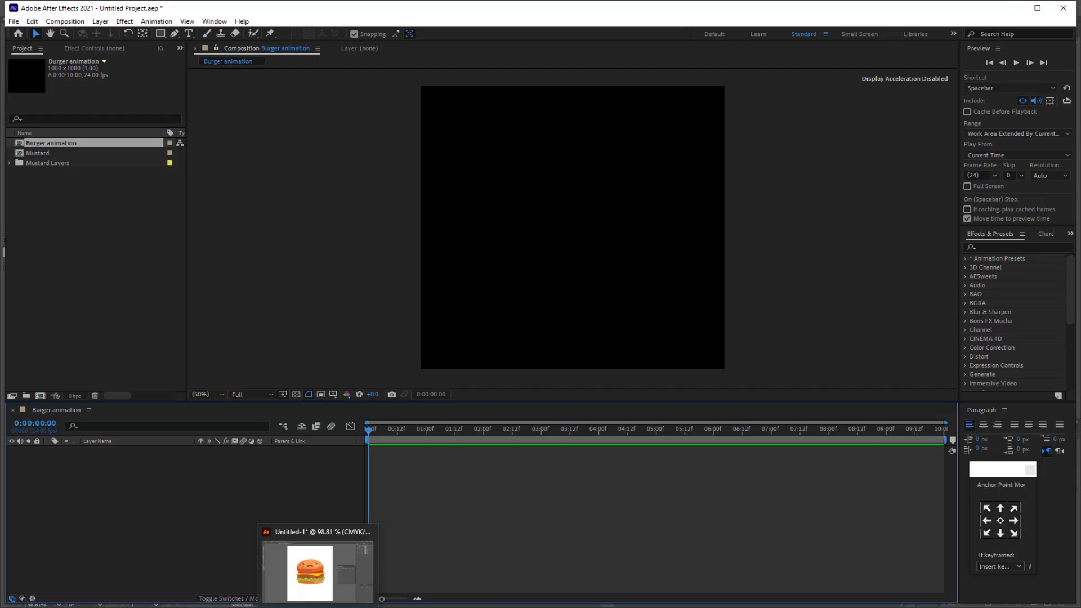
left_click(316, 571)
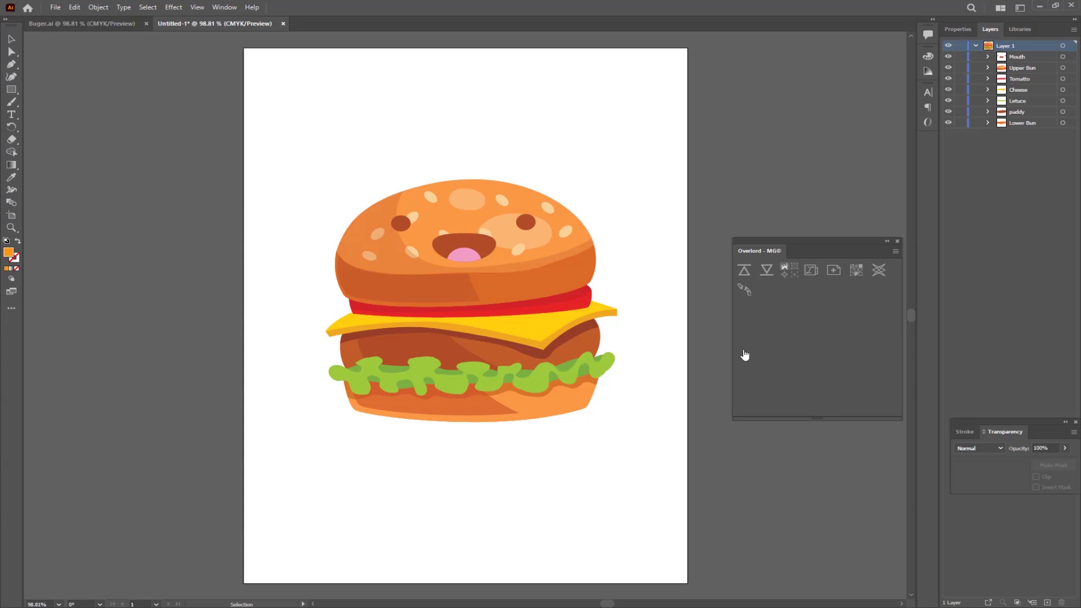
left_click_drag(289, 164, 597, 481)
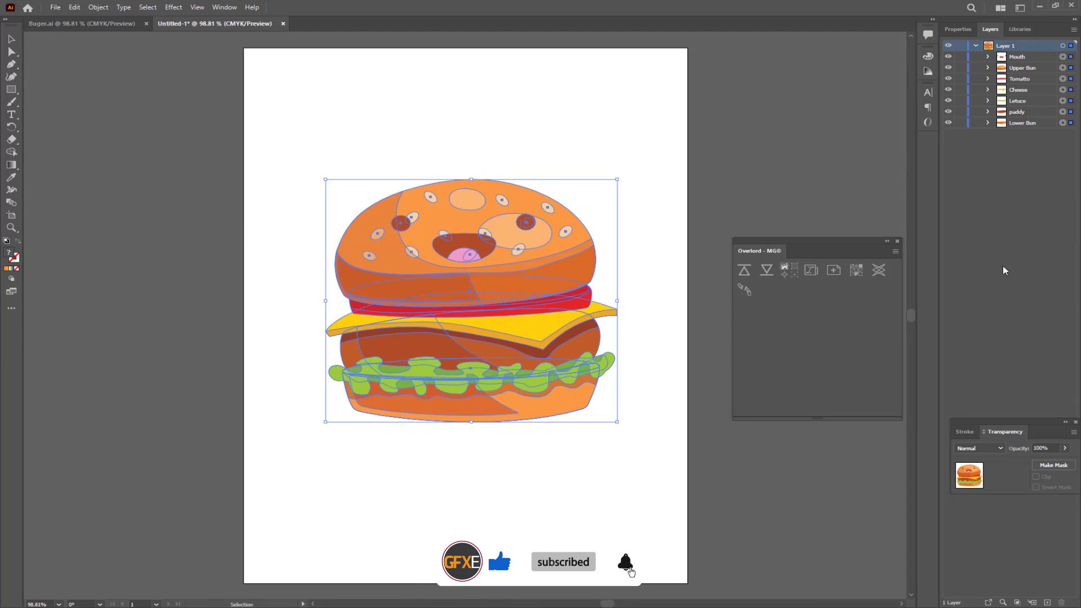
left_click(744, 273)
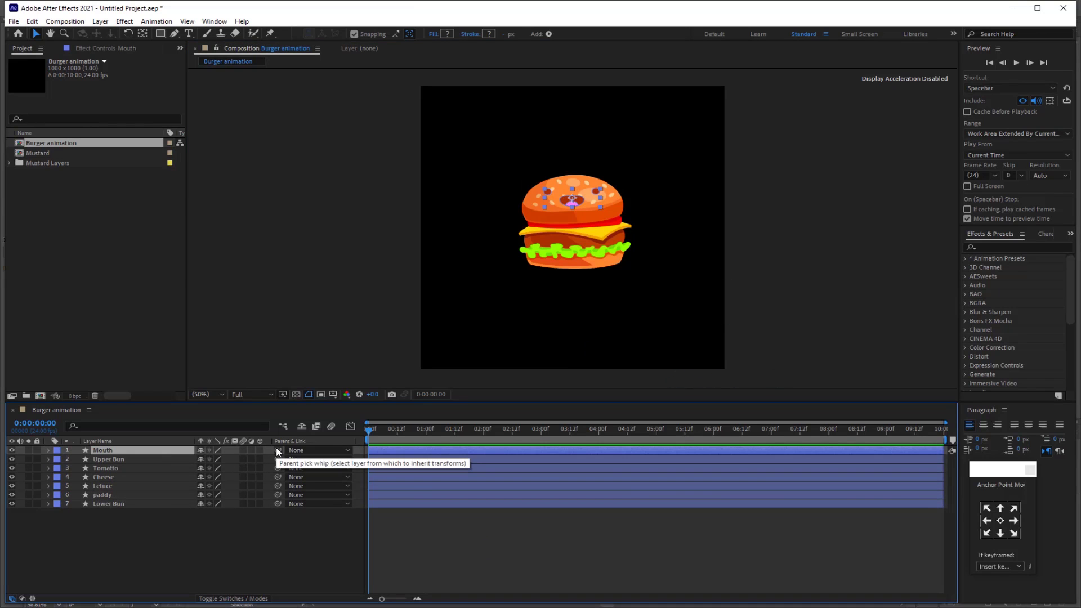
Parent the Mouth layer to Upper Bun, and the Upper Bun through paddy layers to Lower Bun.
left_click_drag(278, 451, 136, 461)
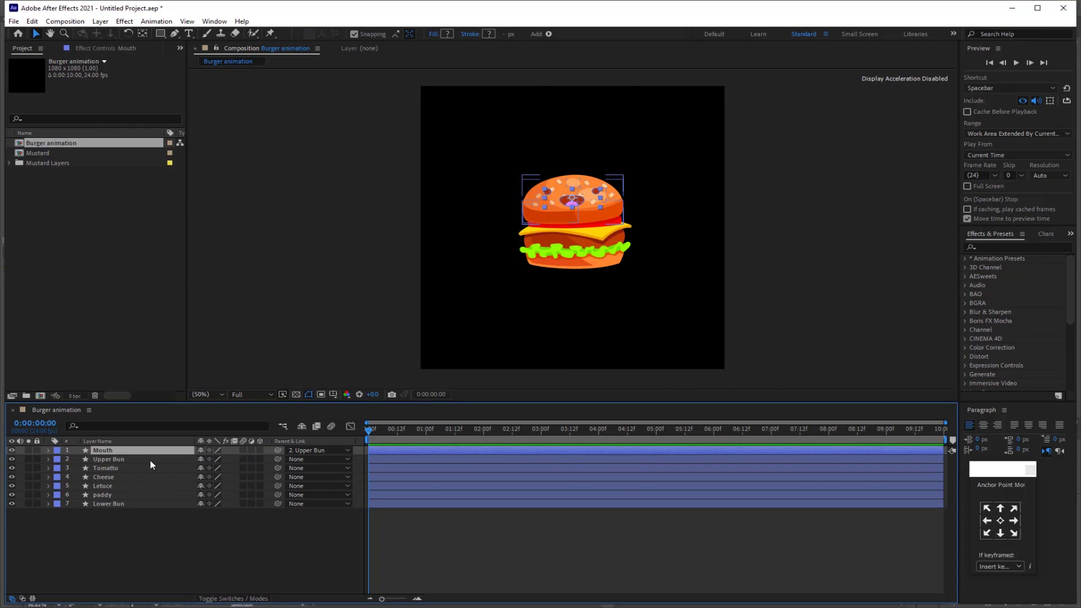
left_click(150, 459)
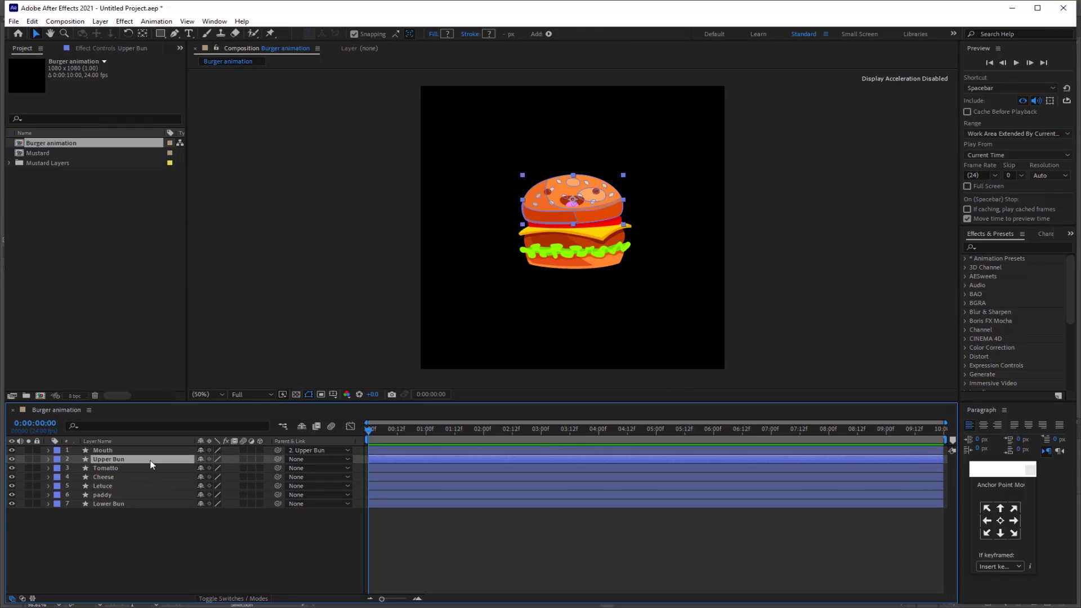
left_click(135, 496, "shift")
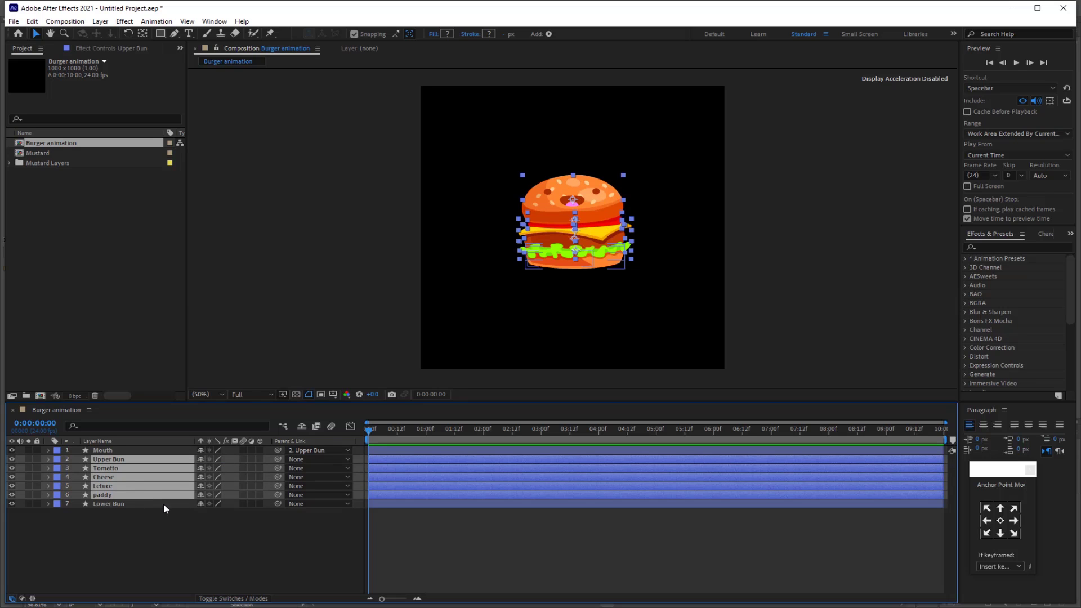
left_click_drag(274, 458, 146, 504)
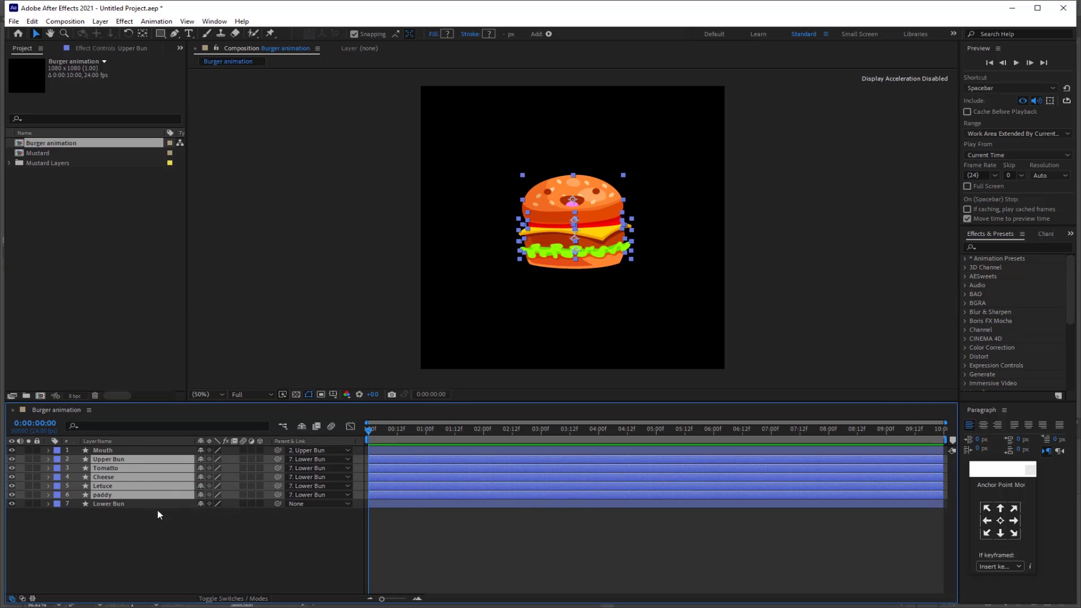
Move the Lower Bun layer with its attached burger parts lower in the composition and scale it up.
left_click(141, 515)
left_click(140, 506)
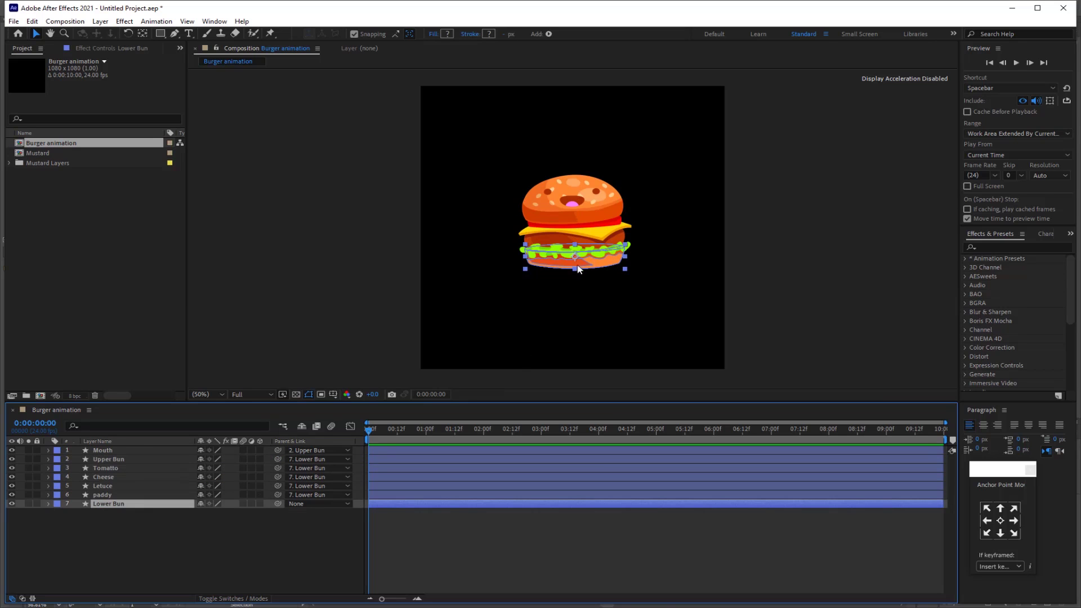
left_click_drag(577, 268, 570, 304)
key("s")
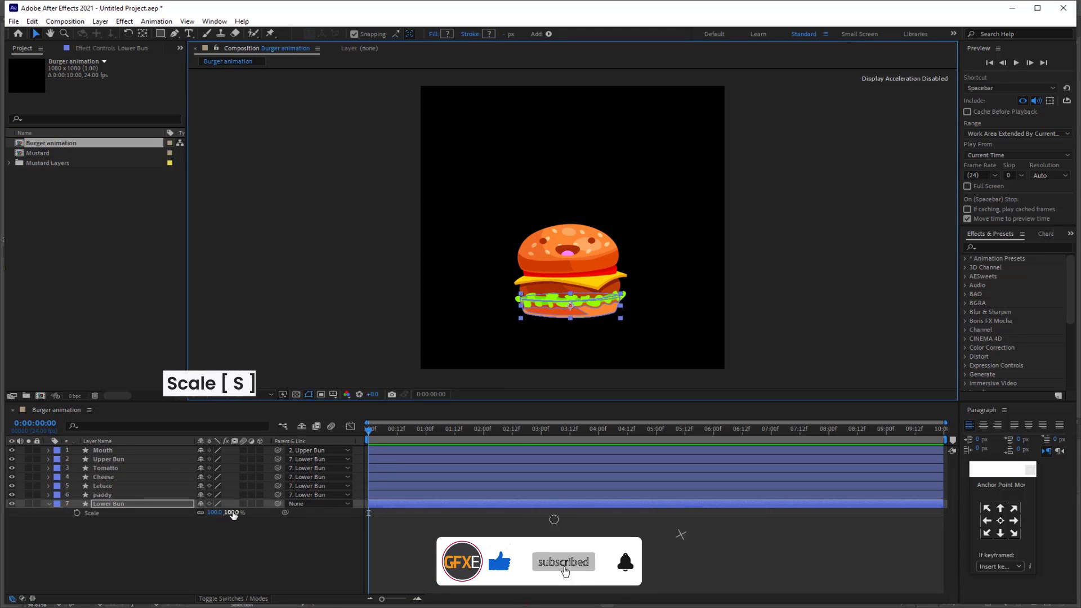
left_click_drag(233, 514, 244, 515)
key("s")
In the Mouth layer, unlink the Scale proportions of the eyes' Group 2 and add a Scale keyframe at 0:00:00:00.
left_click(131, 452)
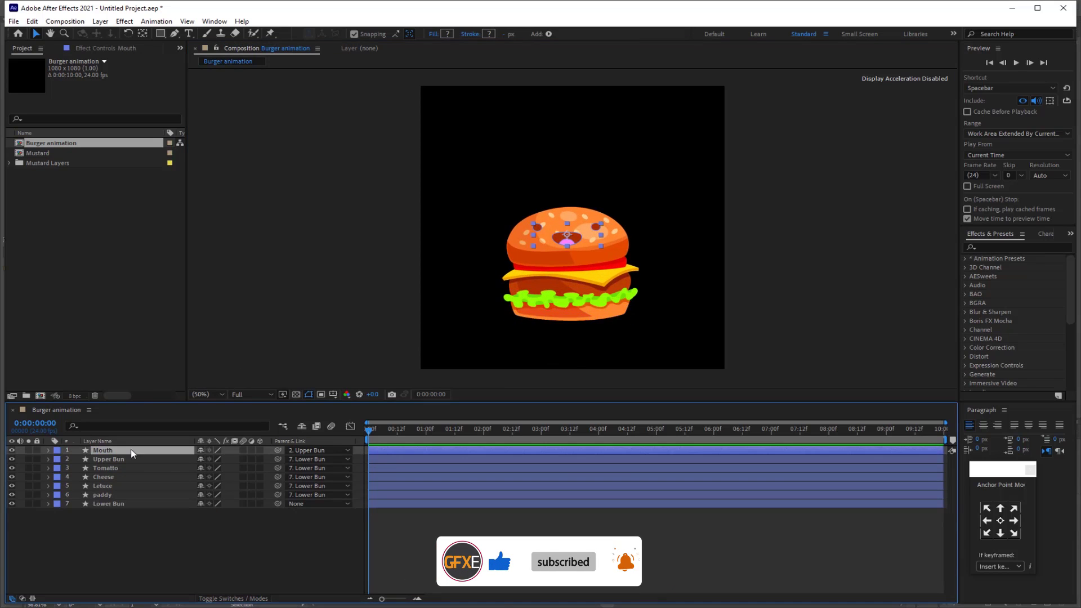
left_click(48, 450)
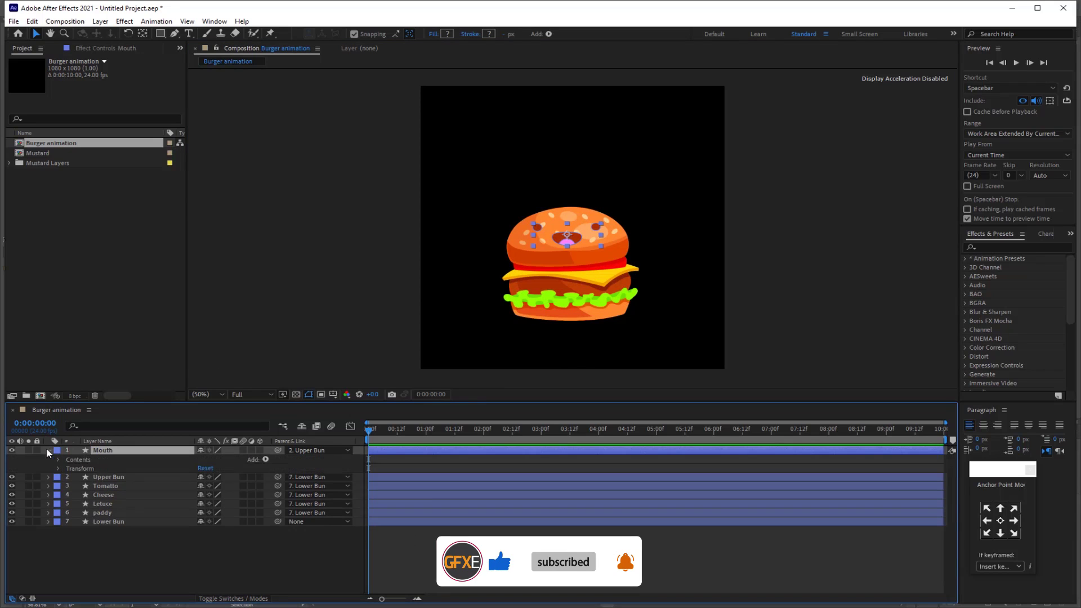
left_click(56, 460)
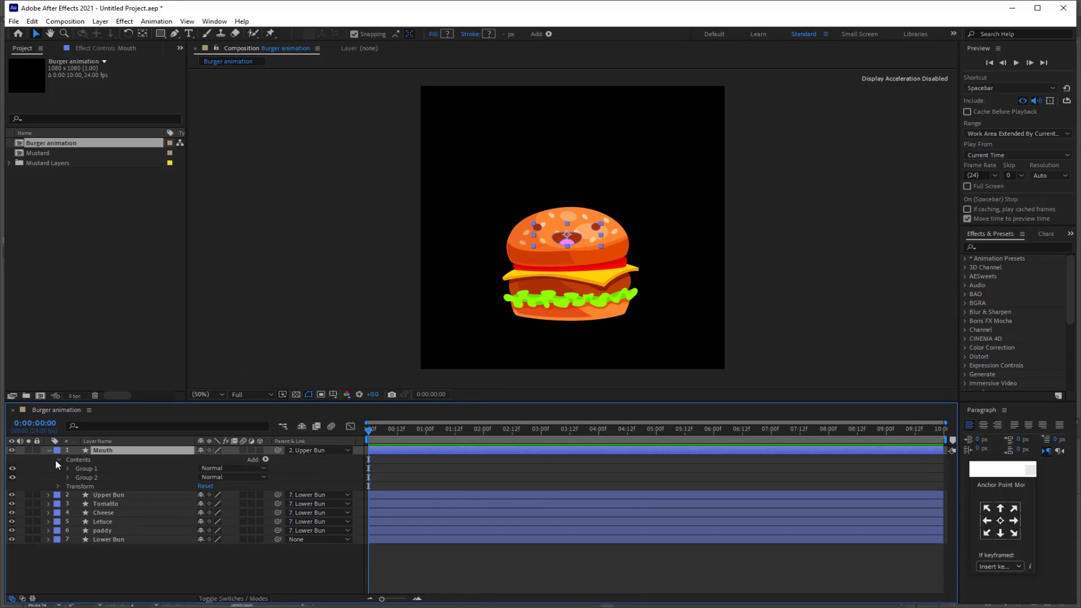
left_click(67, 477)
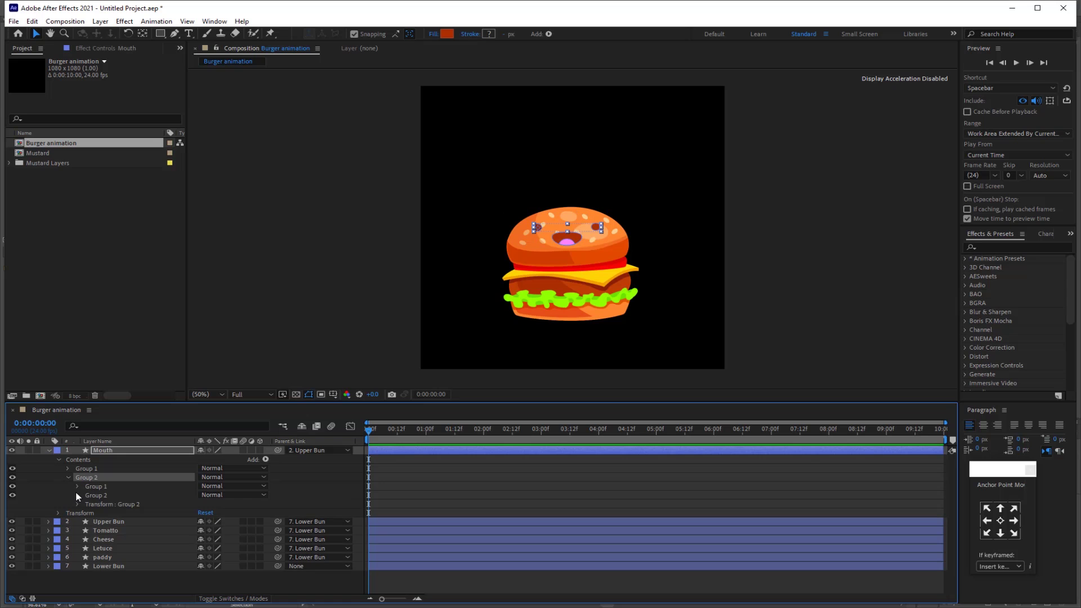
left_click(13, 496)
left_click(12, 495)
left_click(77, 504)
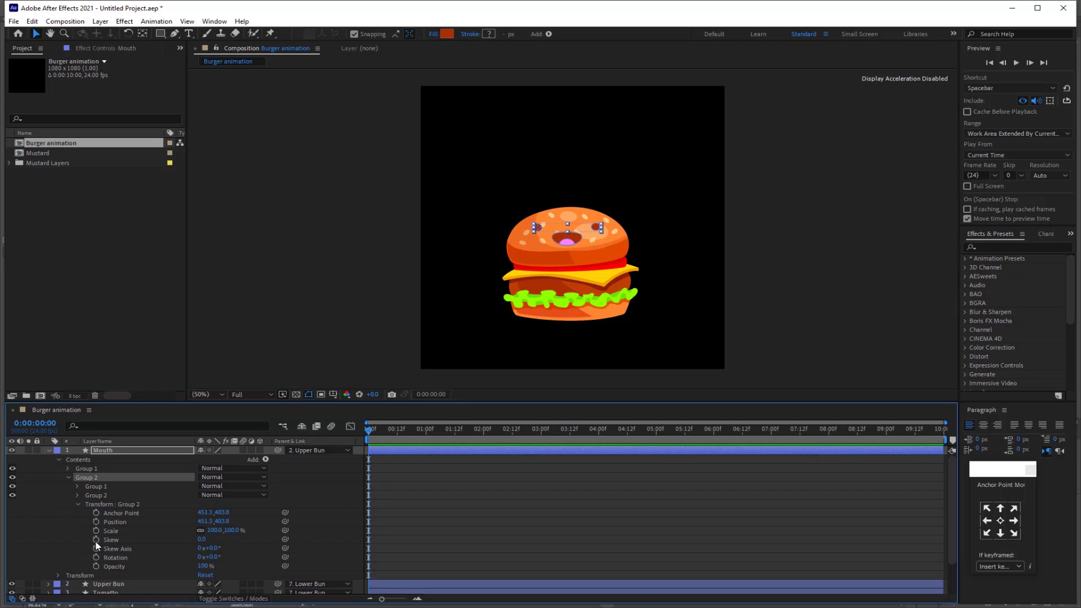
left_click(201, 530)
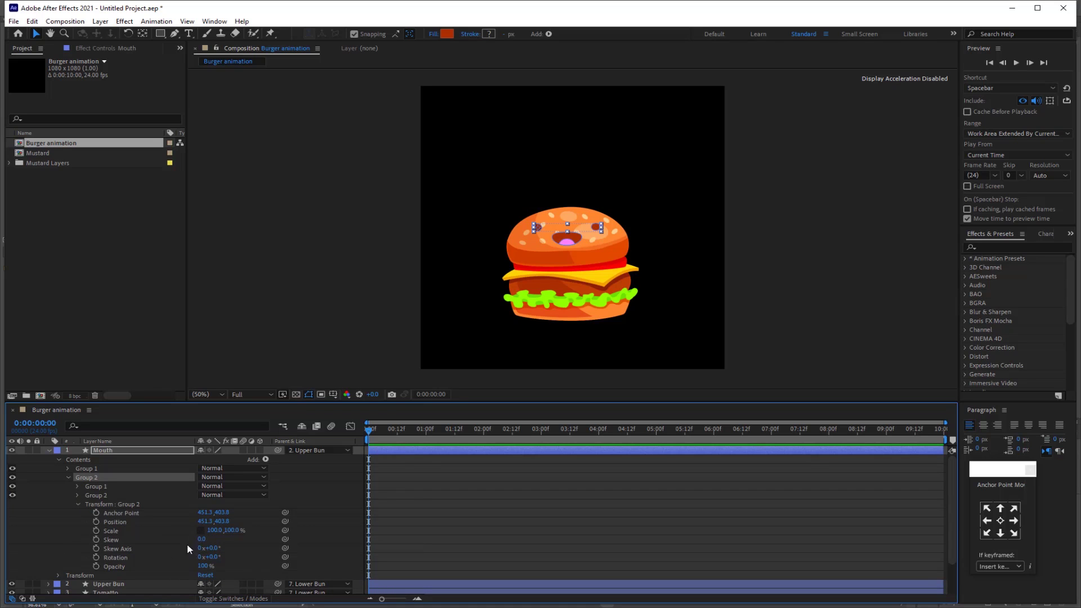
left_click(96, 531)
Set the eyes group's vertical Scale to 150% at frame 8.
key("semicolon")
left_click(519, 433)
left_click_drag(520, 436, 586, 431)
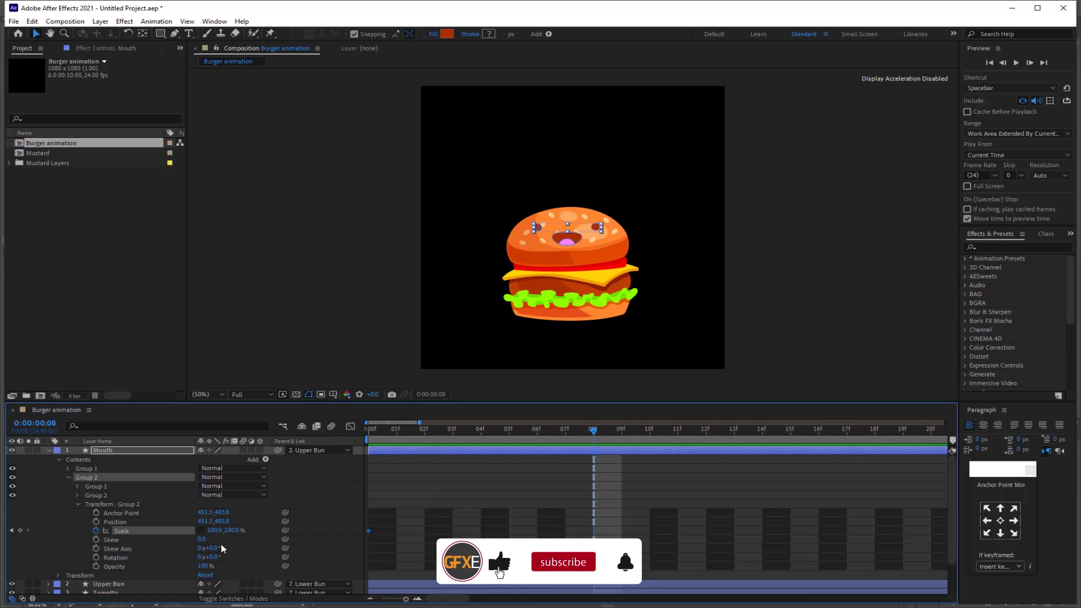
left_click(232, 530)
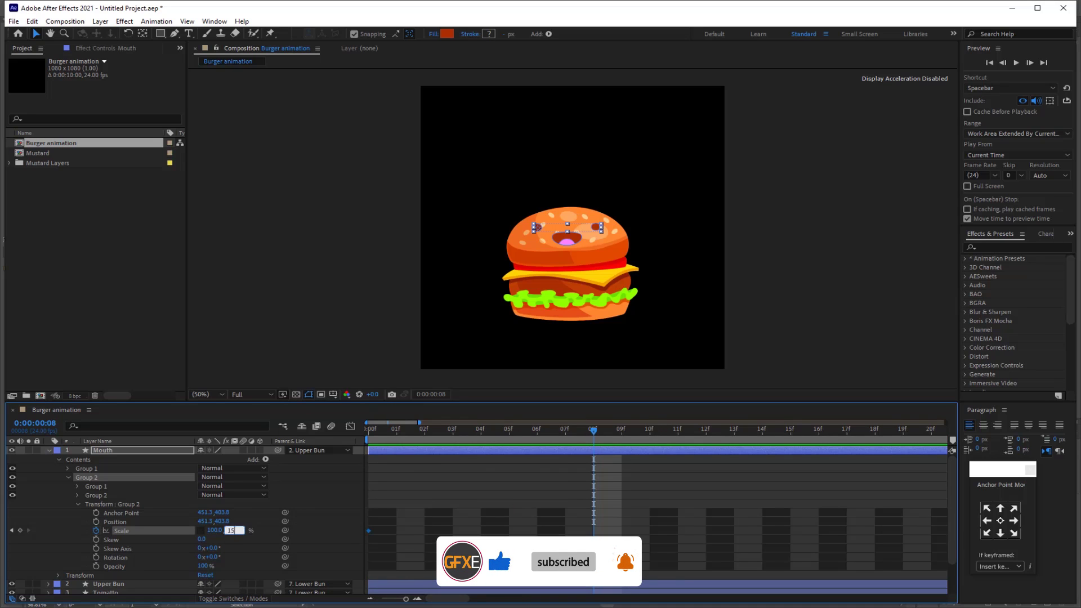
type("150")
key("Return")
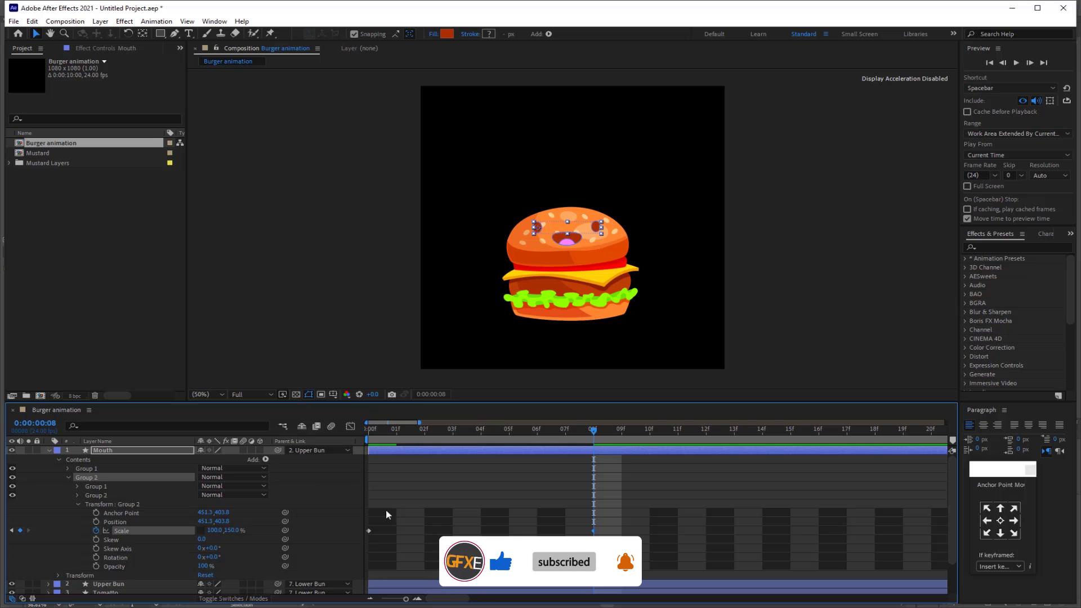
Set the eyes group's vertical Scale back to 100% at 0:00:01:00.
left_click_drag(592, 431, 734, 431)
left_click_drag(801, 443, 930, 446)
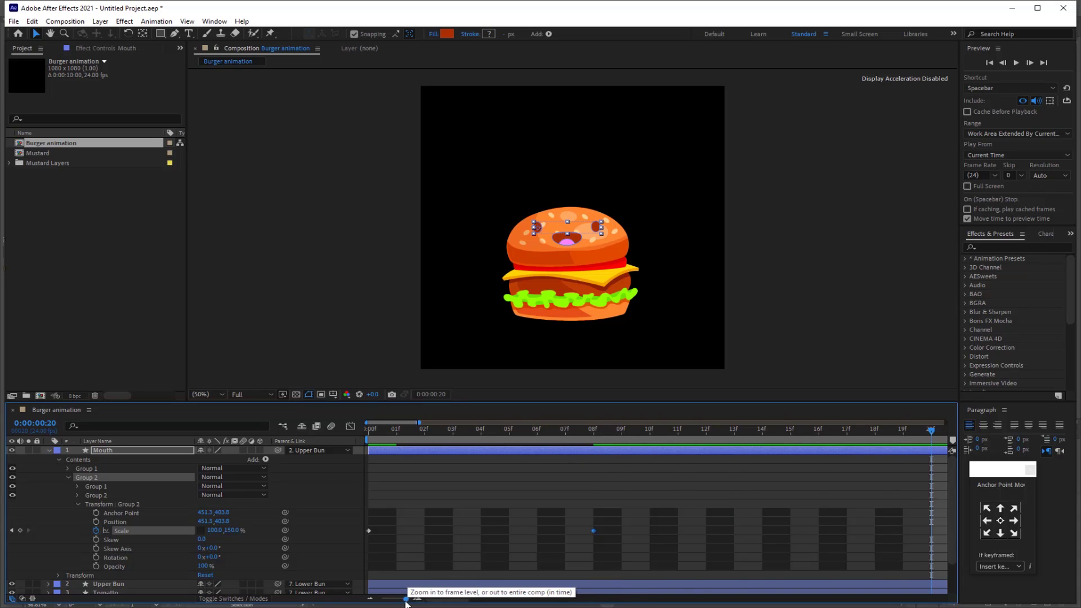
left_click_drag(406, 599, 405, 601)
left_click(739, 435)
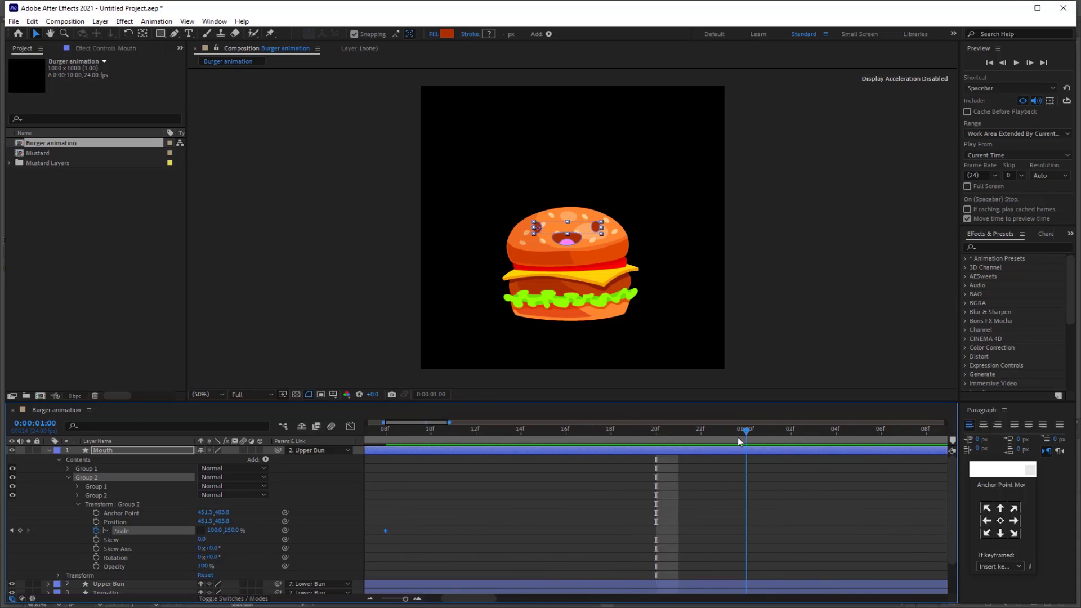
left_click(231, 531)
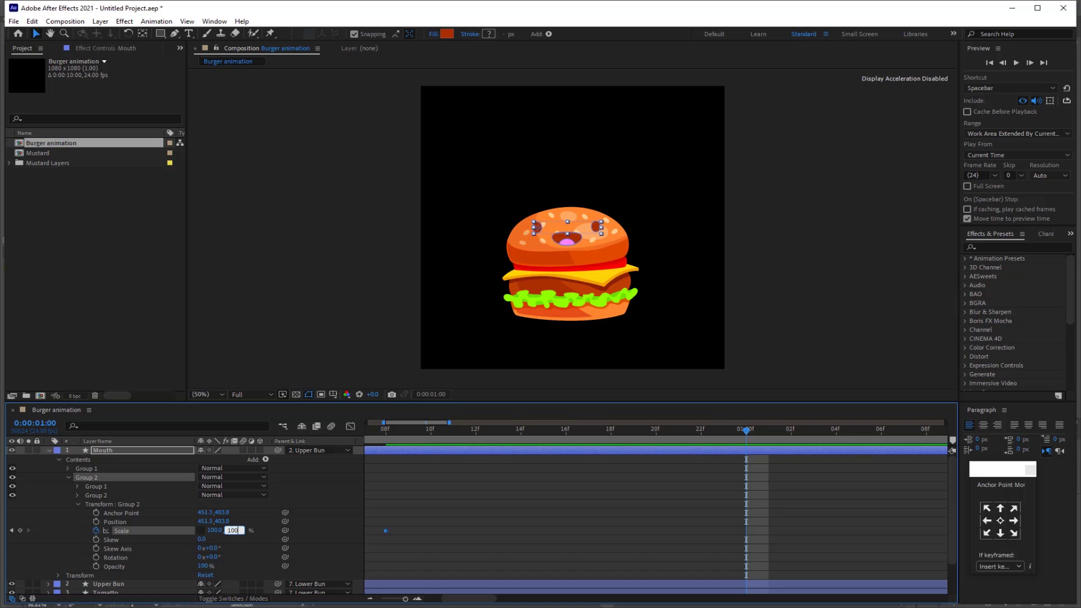
key("Return")
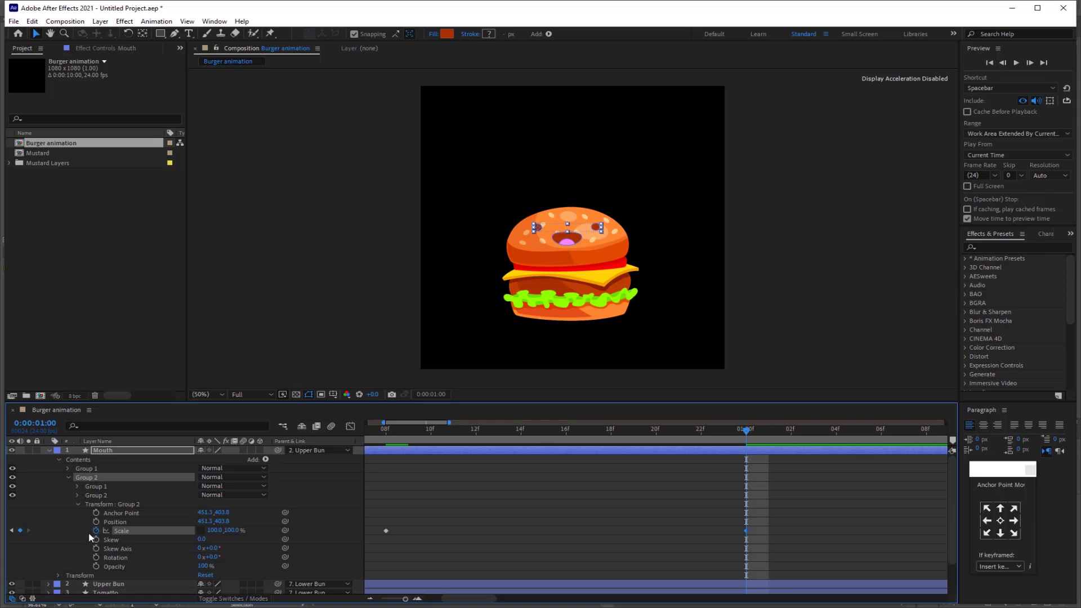
Unlink the Scale proportions of the Mouth layer's Group 1 and add a Scale keyframe at 0:00:00:00.
left_click(67, 468)
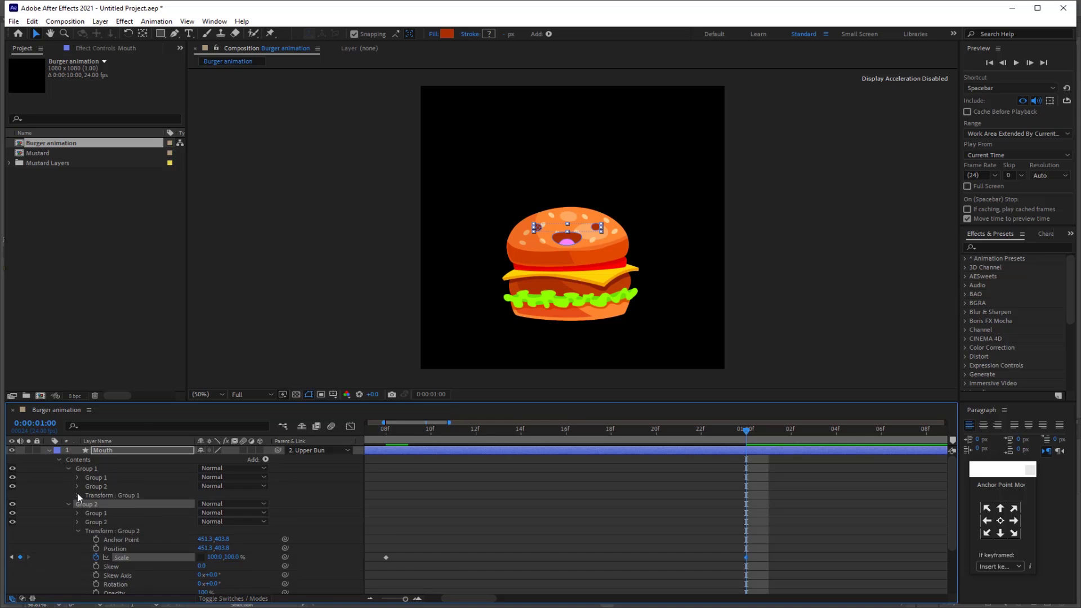
left_click(78, 495)
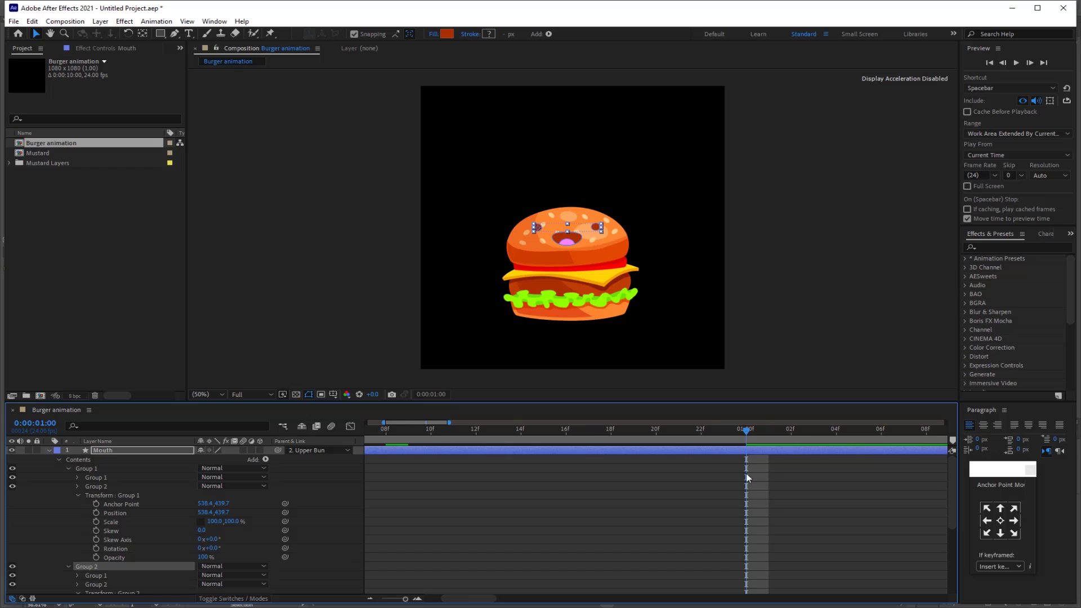
left_click_drag(746, 430, 283, 434)
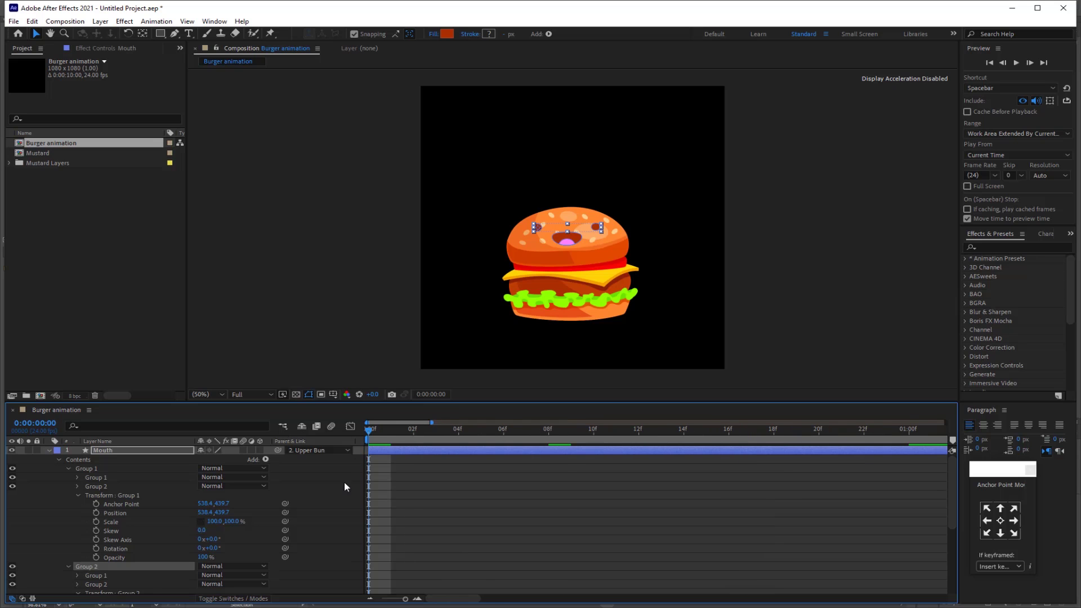
left_click(97, 522)
Set the vertical Scale of the Mouth layer's Group 1 to 150% at frame 8.
left_click_drag(357, 439, 541, 438)
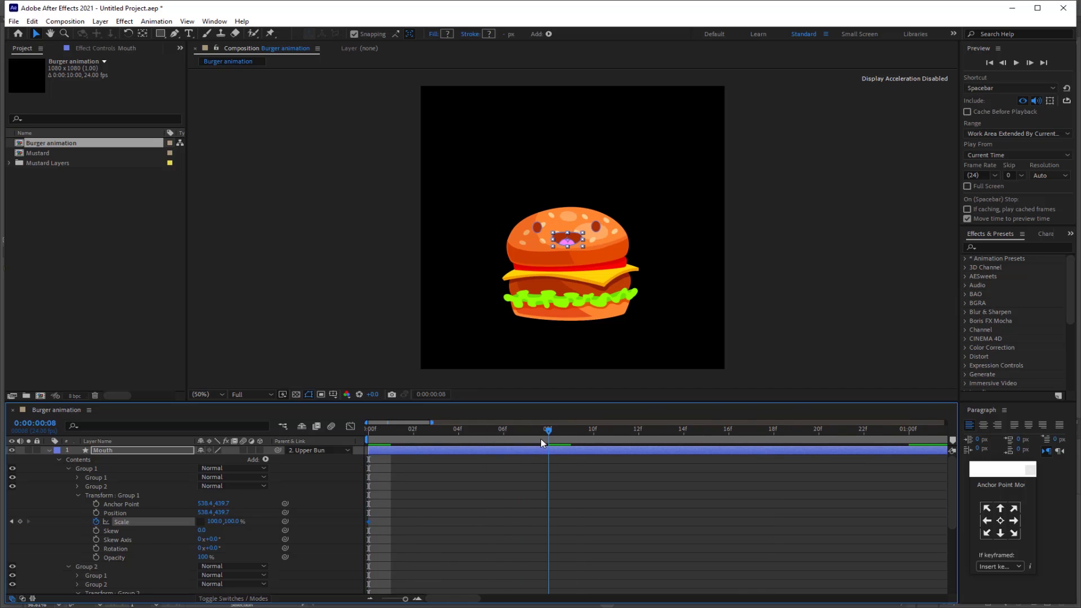
left_click(231, 521)
key("Return")
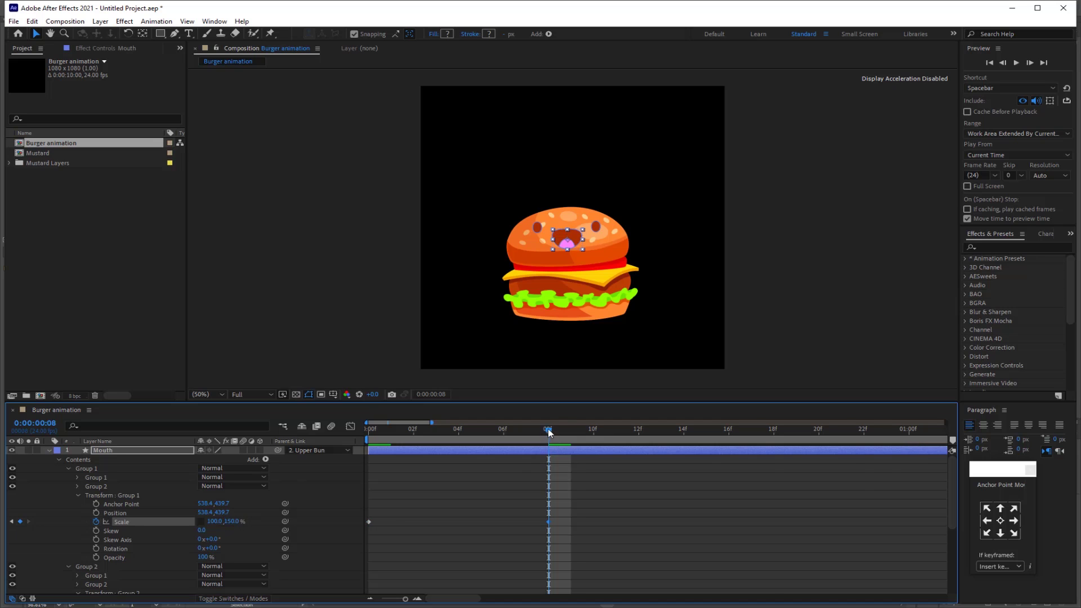
Set the vertical Scale of the Mouth layer's Group 1 to 100% at 0:00:01:00 and preview the animation.
left_click_drag(549, 432, 906, 448)
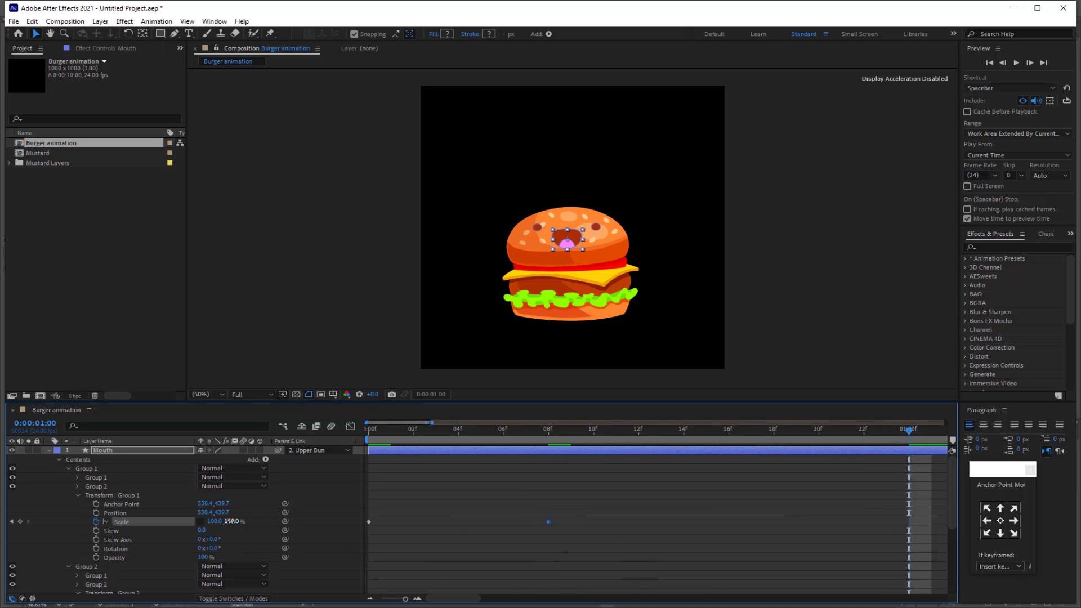
left_click(231, 521)
type("100")
key("Return")
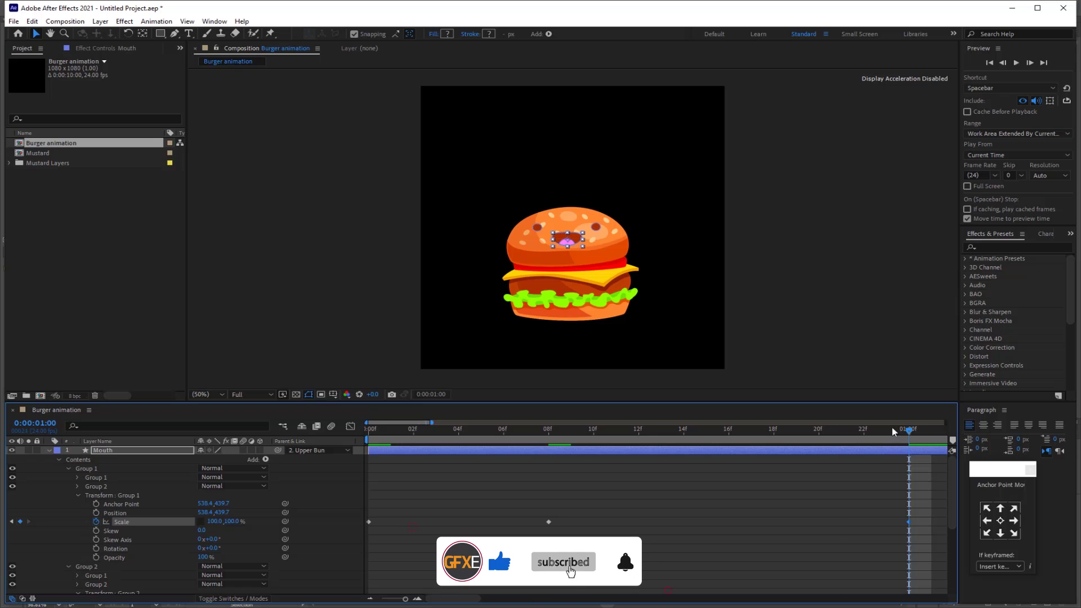
key("space")
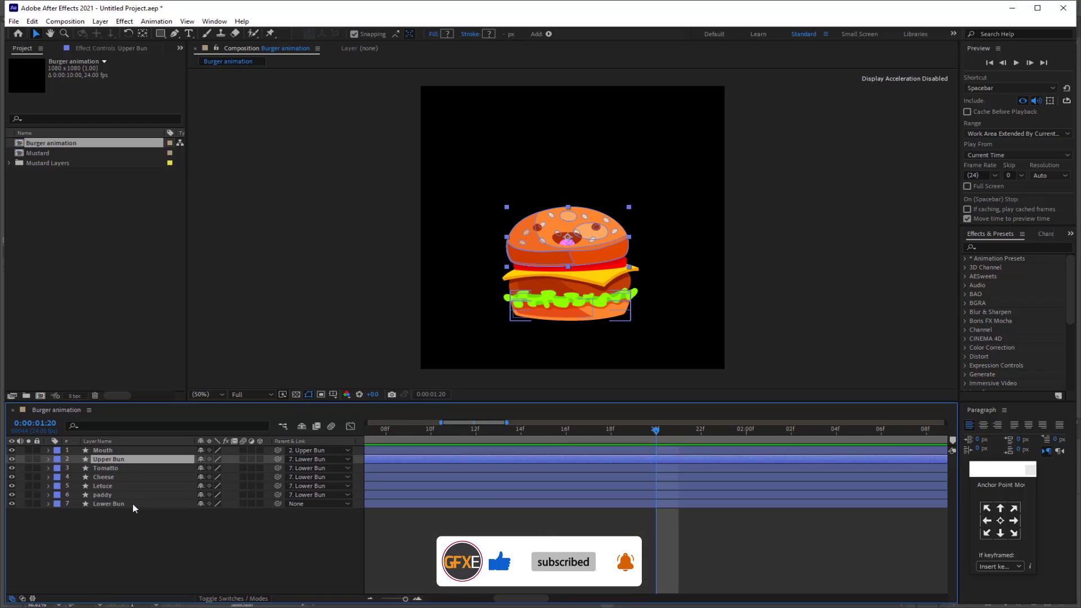
Add Position keyframes at 0:00:00:00 to all layers from Upper Bun through Lower Bun.
left_click(134, 504, "shift")
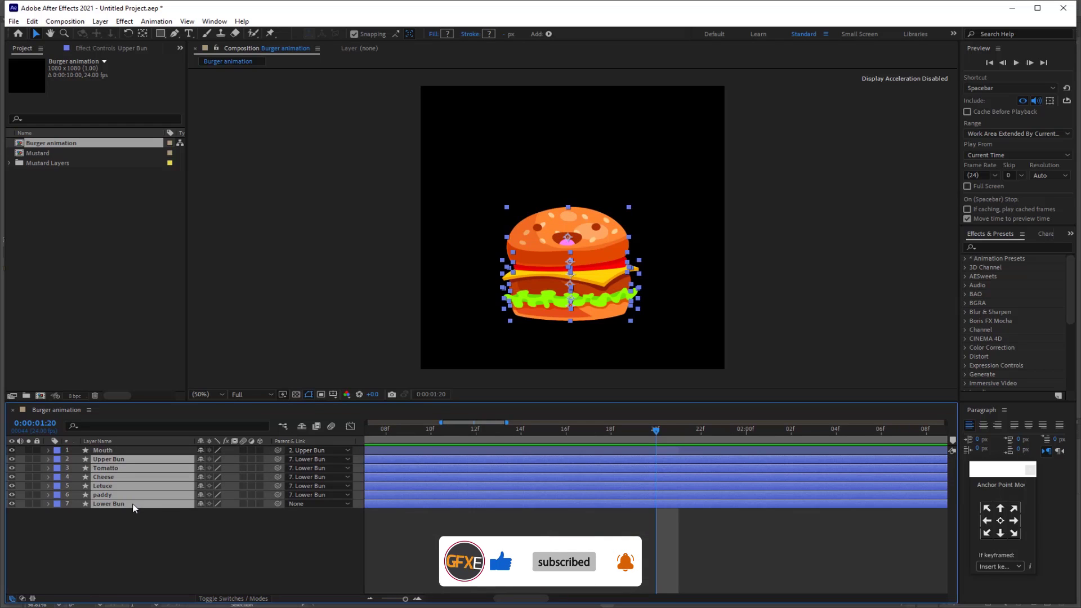
key("p")
left_click_drag(656, 429, 298, 433)
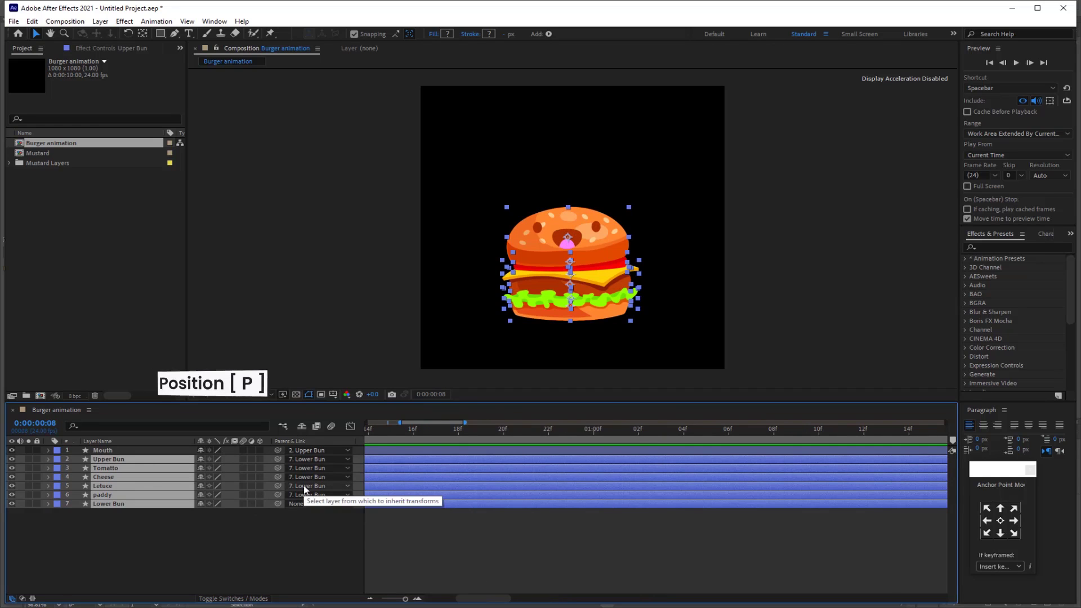
key("Home")
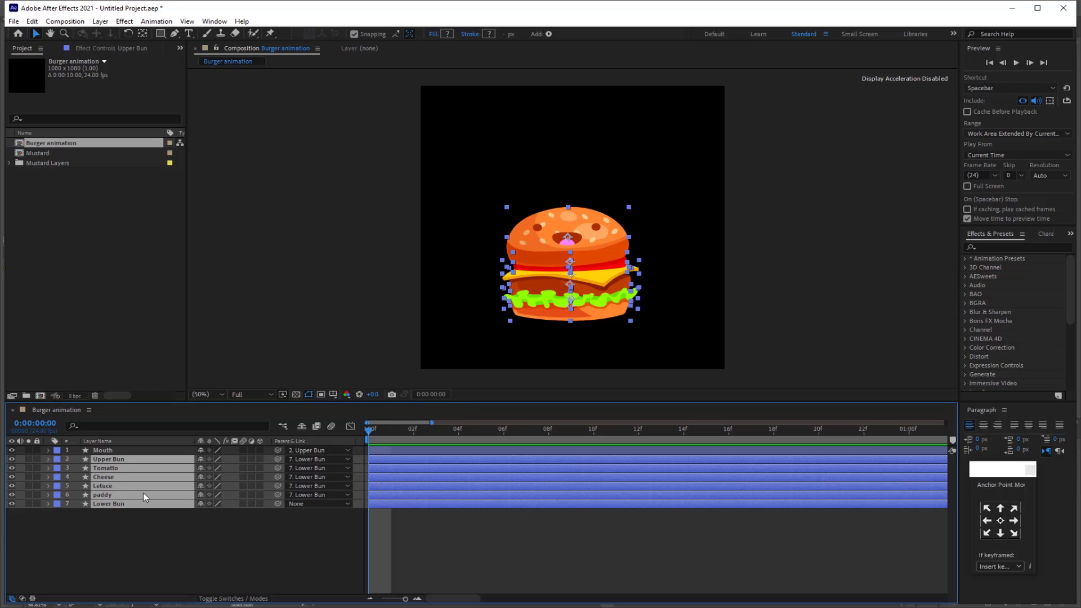
key("p")
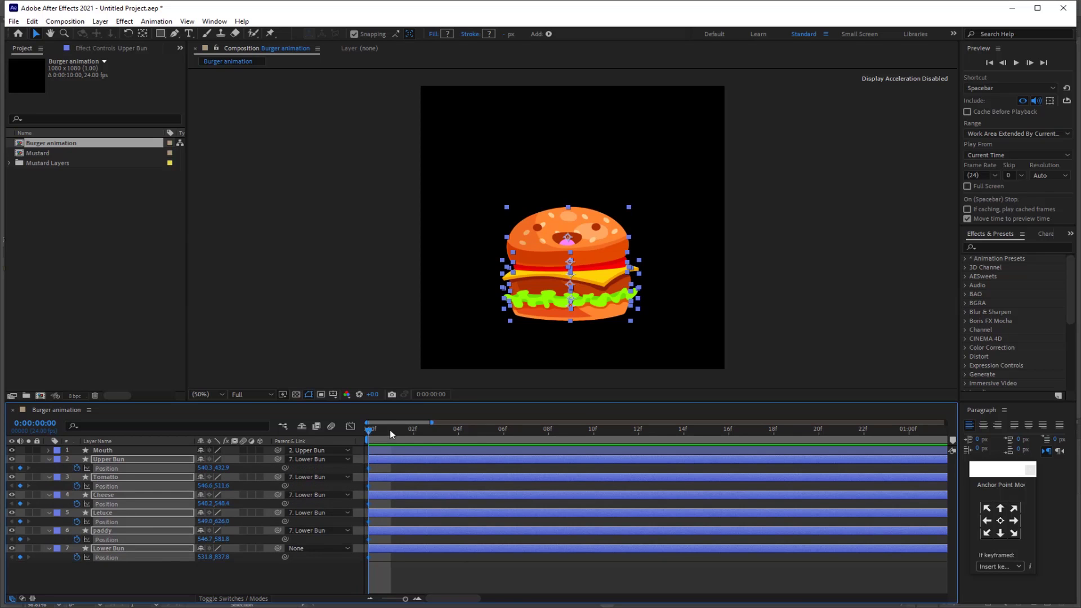
At frame 8, raise Upper Bun to vertical position 142.9, Tomatto to about 293 and Cheese to about 384.
left_click_drag(393, 434, 548, 431)
key("F2")
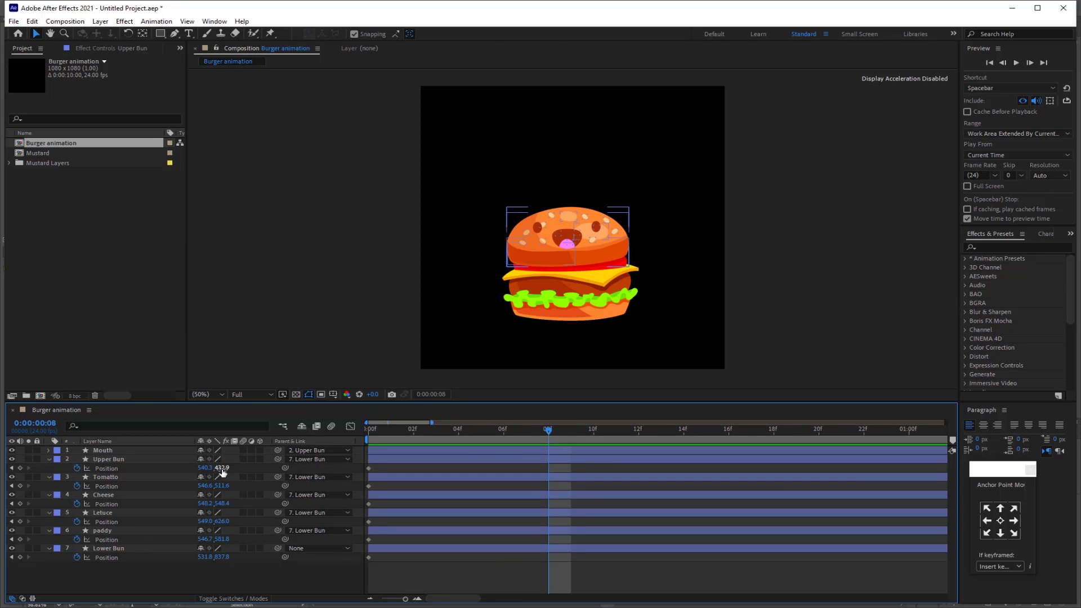
left_click_drag(221, 468, 164, 468)
left_click(133, 485)
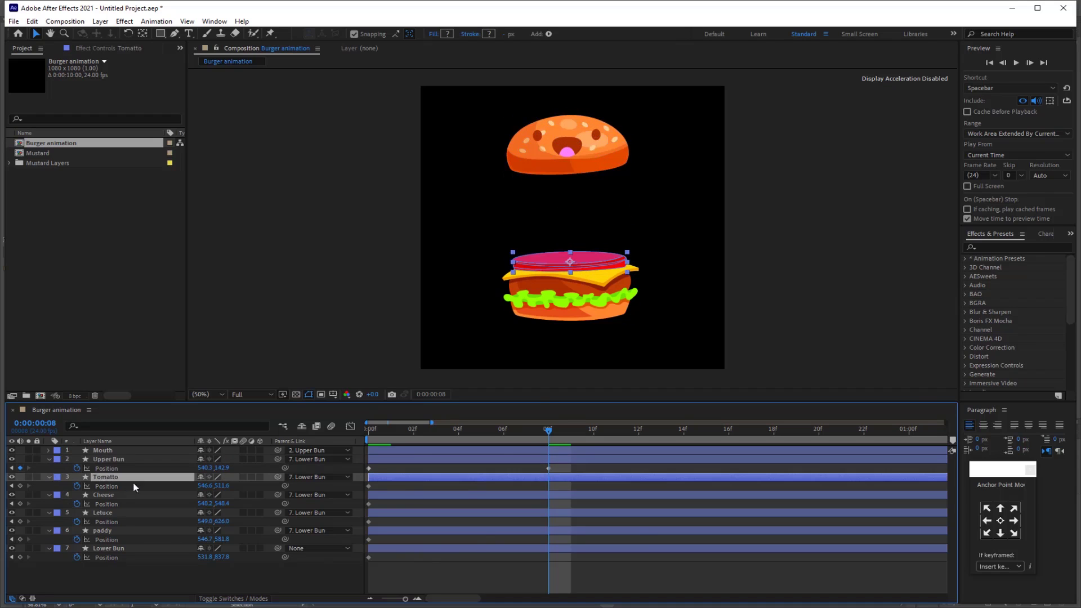
left_click_drag(578, 259, 567, 225)
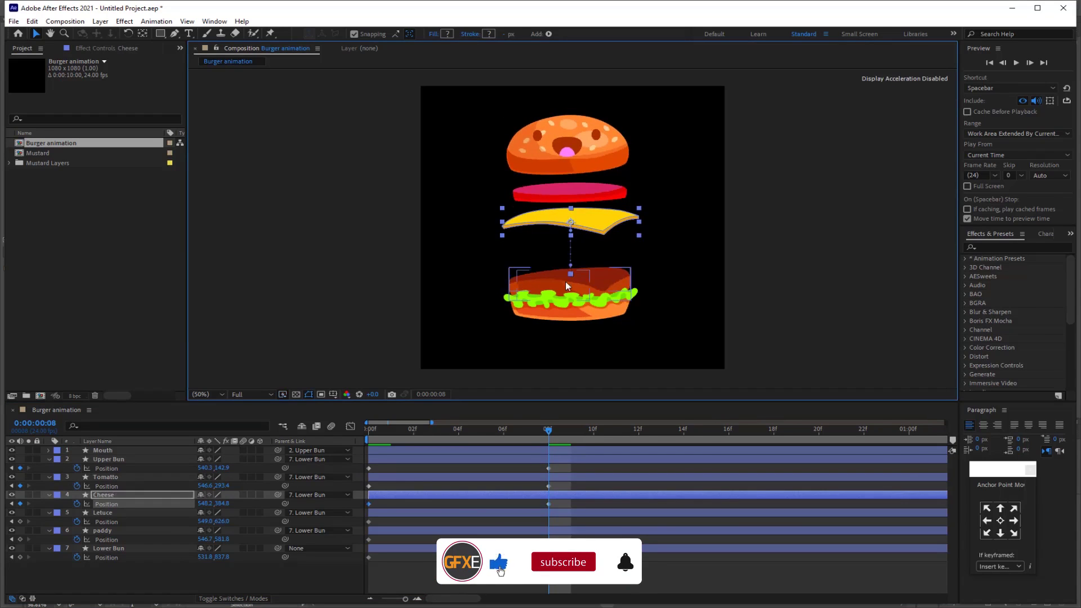
At frame 8, raise the paddy layer to vertical position 462.8 and Letuce to 550.
left_click(511, 298)
left_click(173, 531)
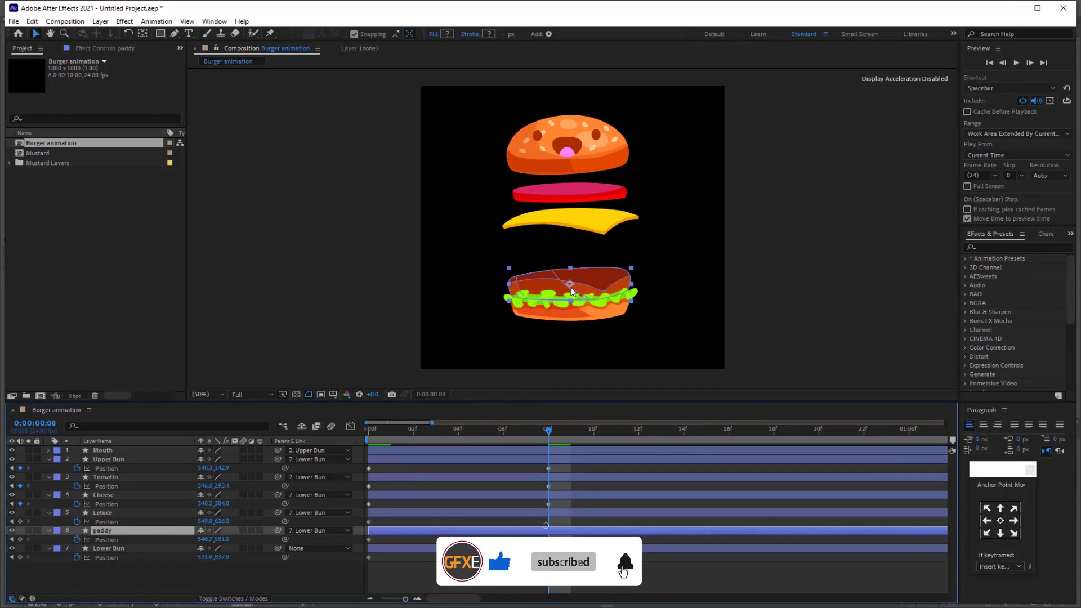
left_click_drag(568, 279, 569, 242)
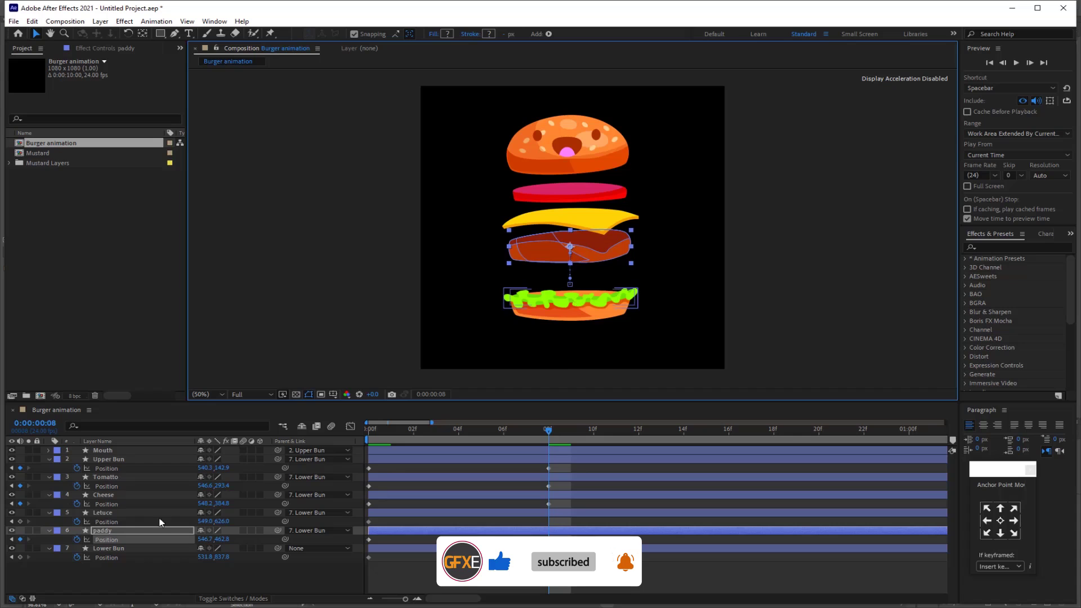
left_click(160, 523)
mouse_move(574, 309)
left_mouse_down()
mouse_move(574, 287)
mouse_move(578, 317)
left_mouse_up()
Raise the Lower Bun straight up to vertical position about 789 at frame 8, undoing the freehand move.
left_click(576, 323)
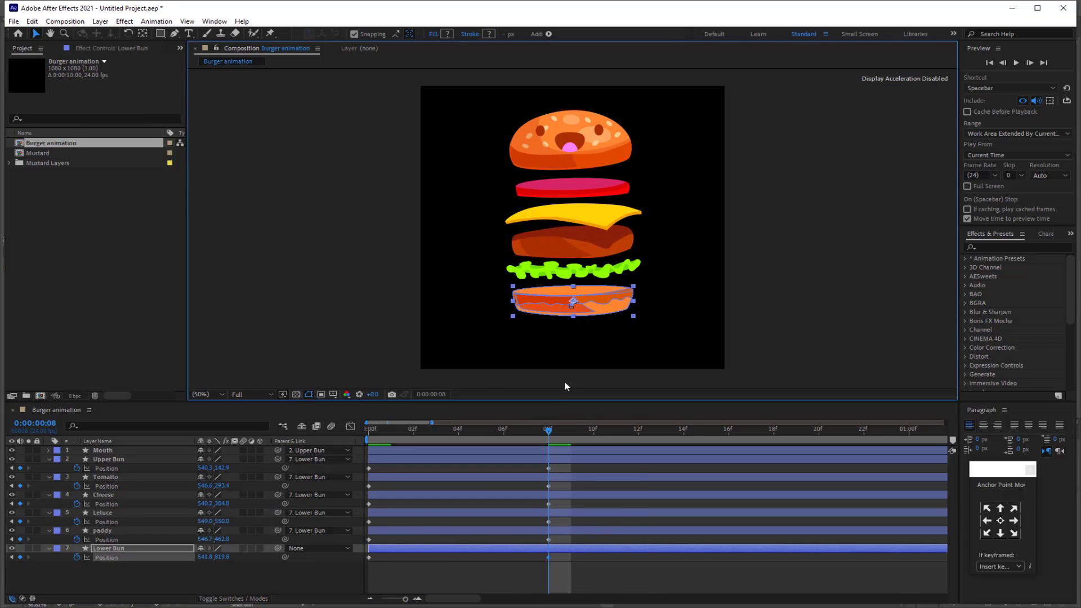
key("ctrl+z")
left_click_drag(223, 557, 193, 556)
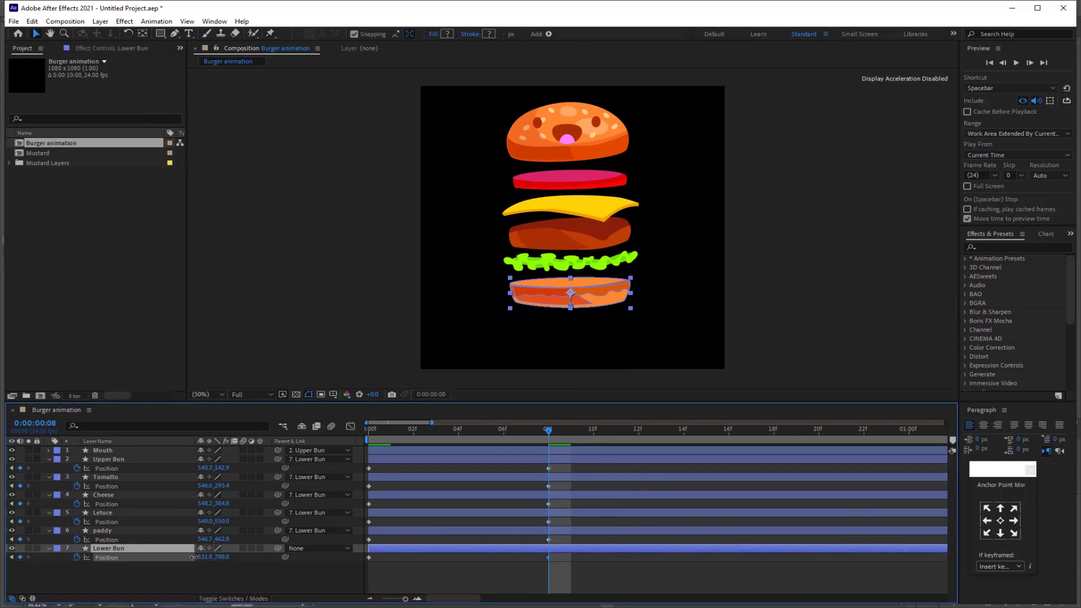
Copy the starting Position keyframes of Upper Bun, Tomatto and Cheese to 0:00:01:00.
left_click_drag(548, 430, 909, 434)
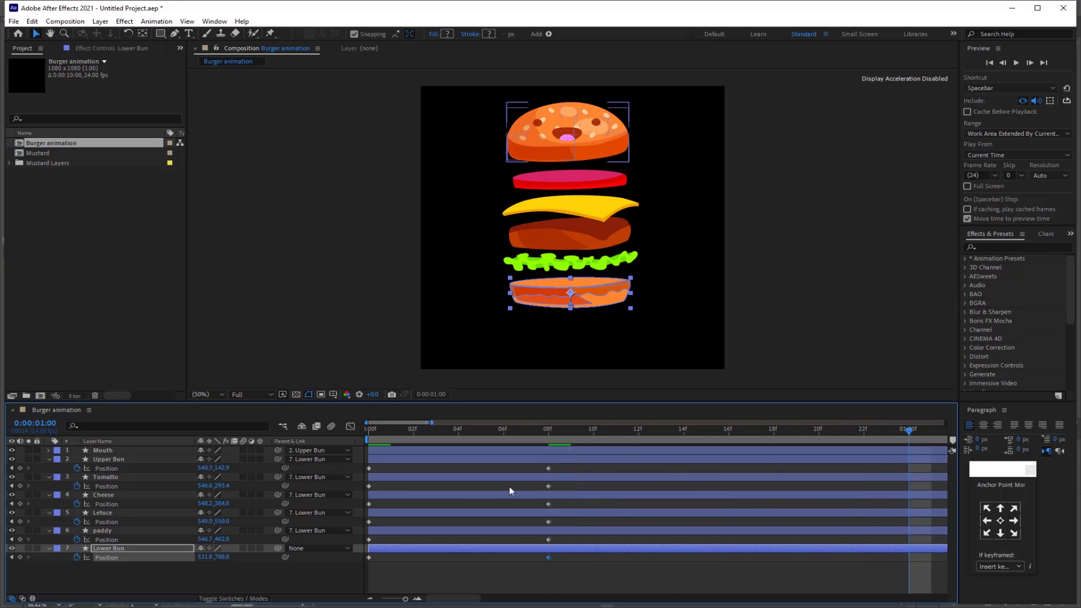
left_click(385, 468)
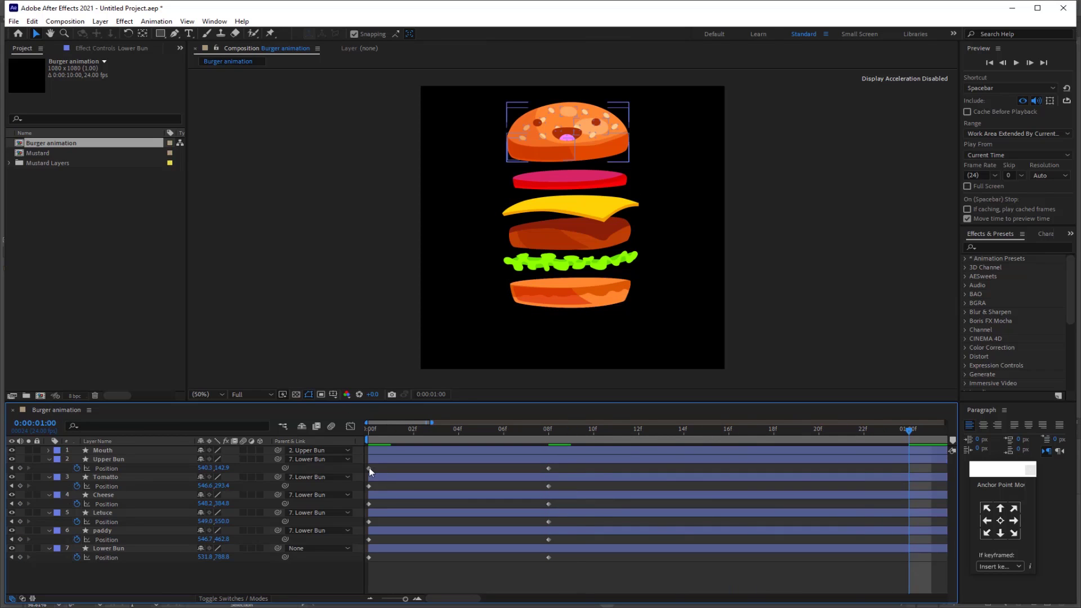
left_click(370, 467)
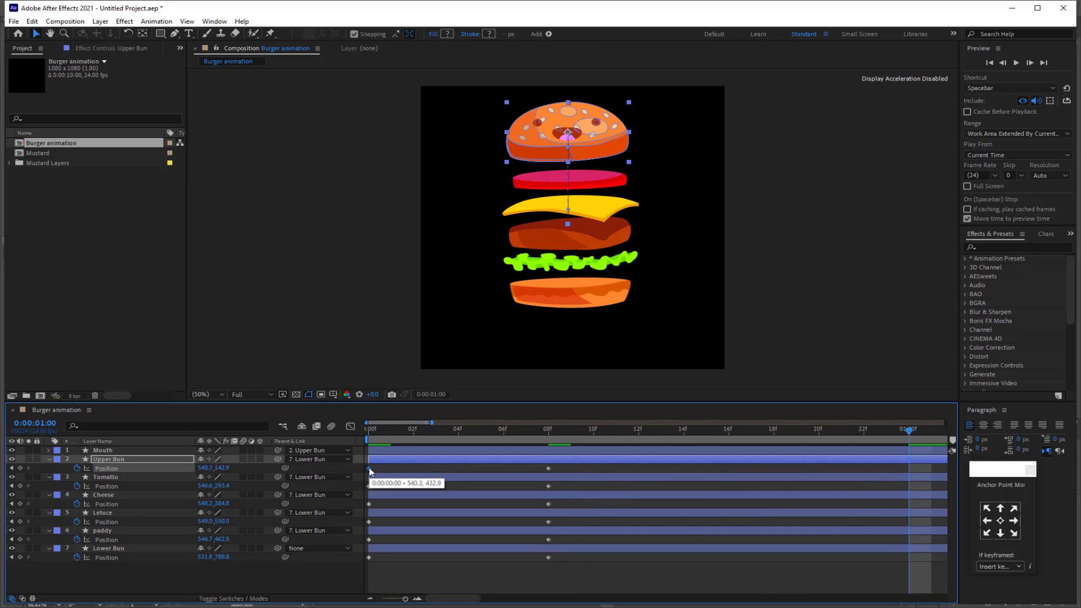
key("ctrl+v")
left_click(369, 485)
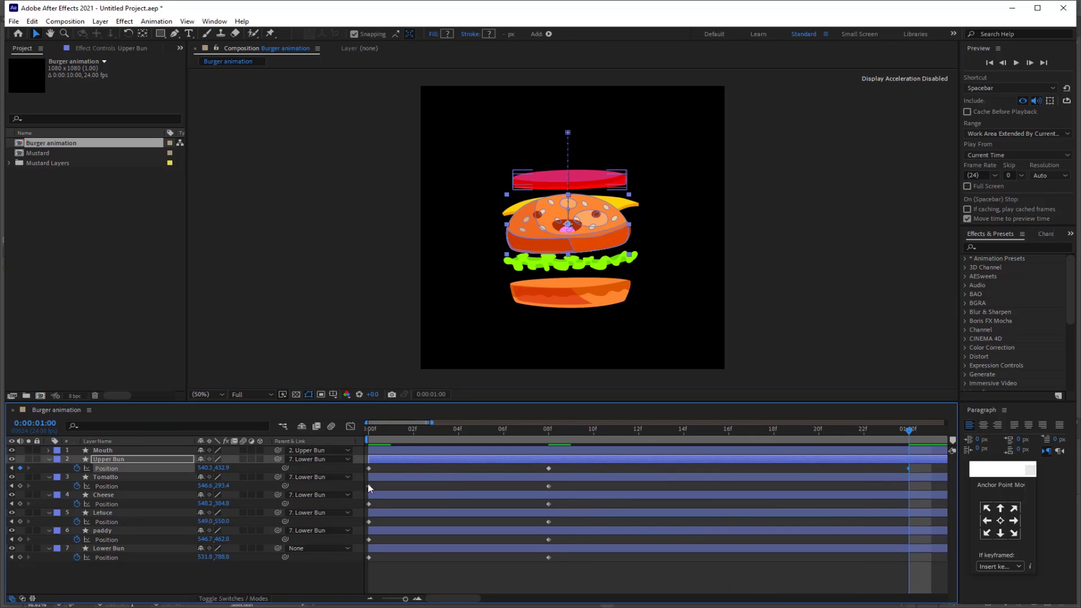
key("ctrl+c")
key("ctrl+v")
left_click(369, 504)
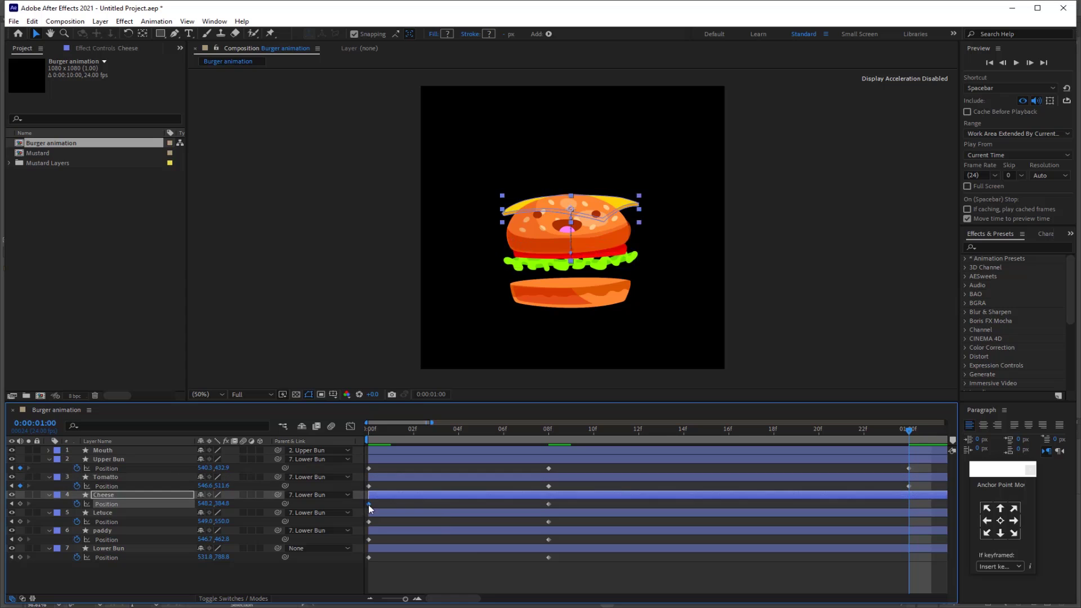
key("ctrl+c")
key("ctrl+v")
Copy the starting Position keyframes of paddy, Letuce and Lower Bun to 0:00:01:00 and preview the animation from the start.
left_click(368, 540)
key("ctrl+c")
key("ctrl+v")
left_click(369, 522)
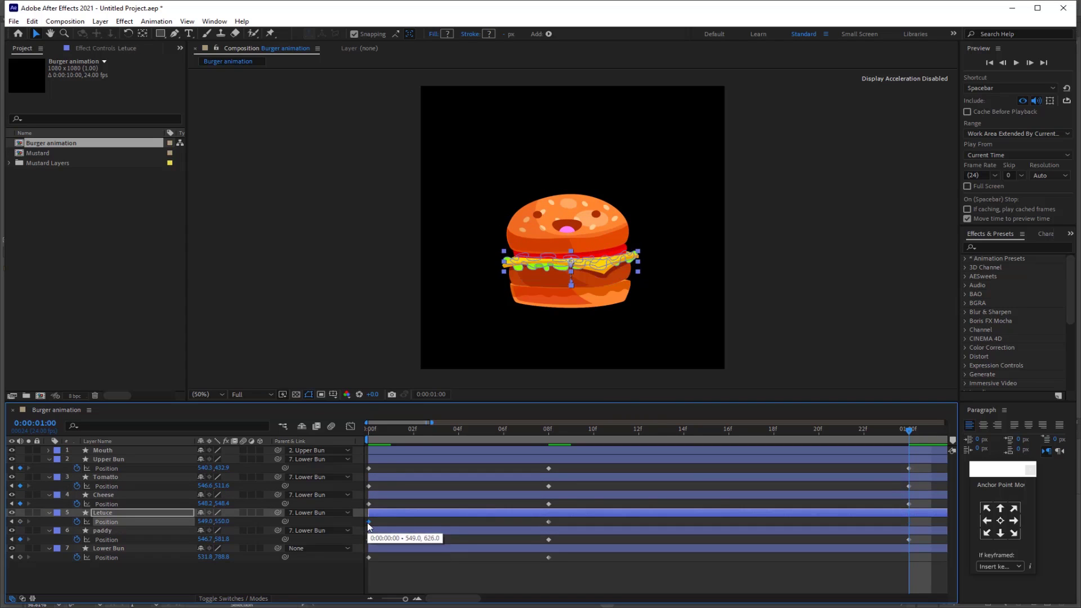
key("ctrl+c")
key("ctrl+v")
left_click(369, 558)
key("ctrl+c")
key("ctrl+v")
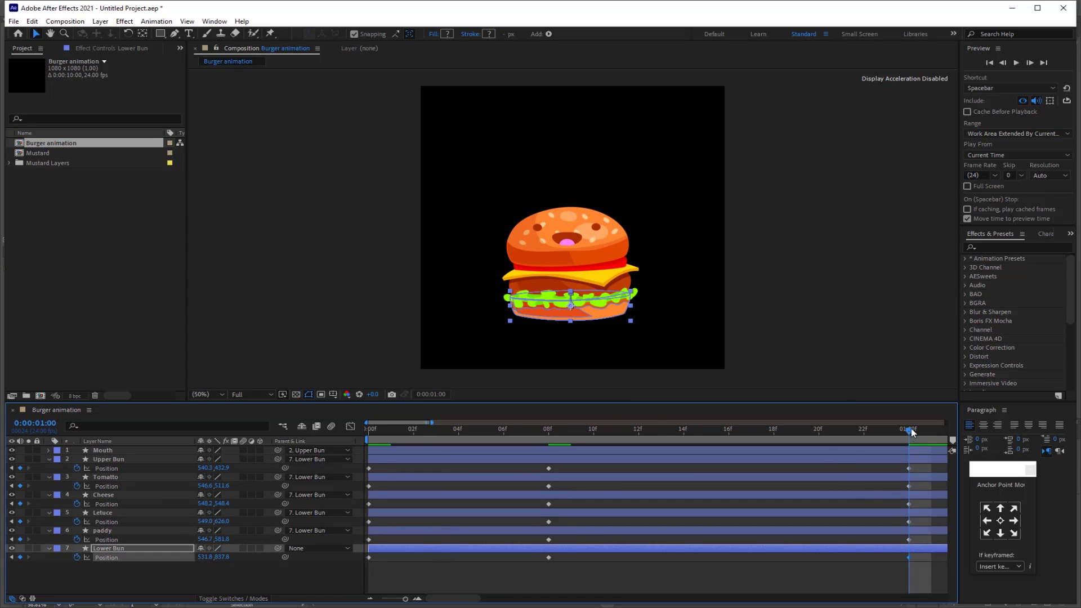
left_click_drag(908, 431, 366, 431)
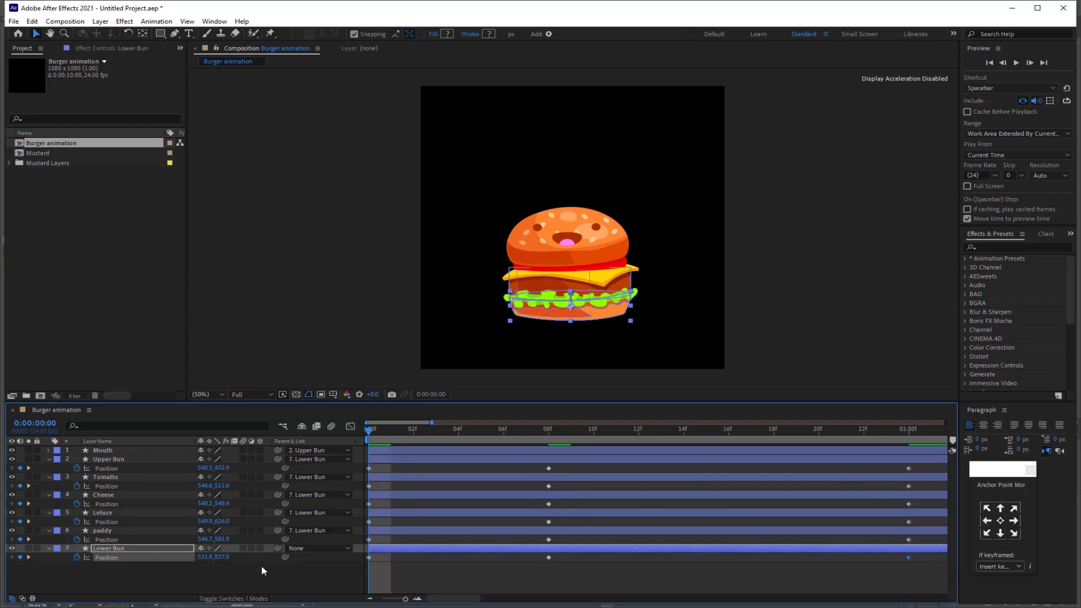
key("space")
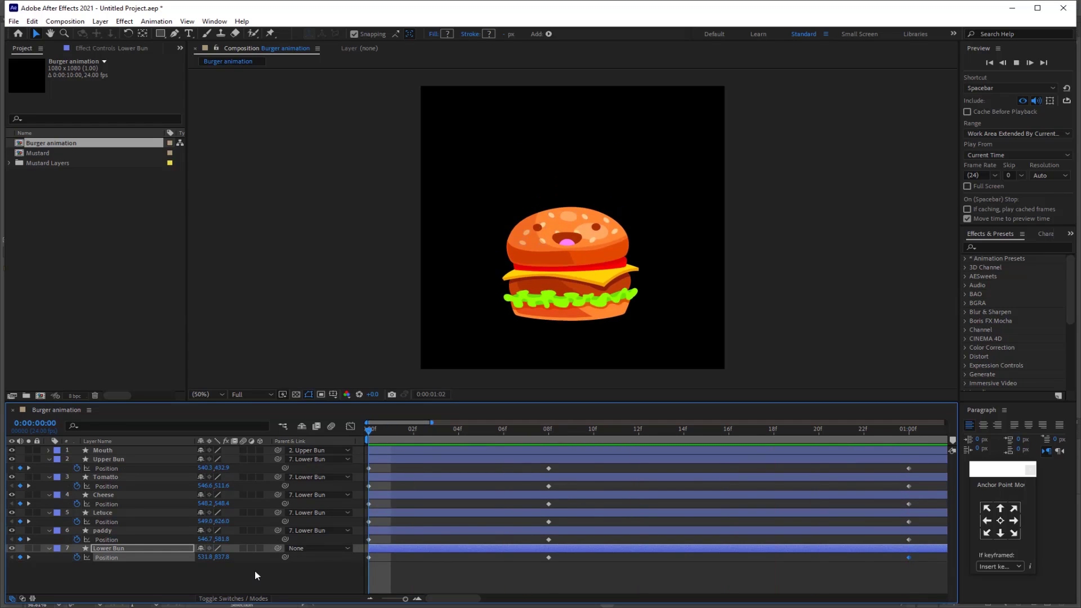
Add Rotation keyframes at 0:00:00:00 to all layers from Upper Bun through Lower Bun.
left_click(121, 460)
left_click(115, 549, "shift")
key("r")
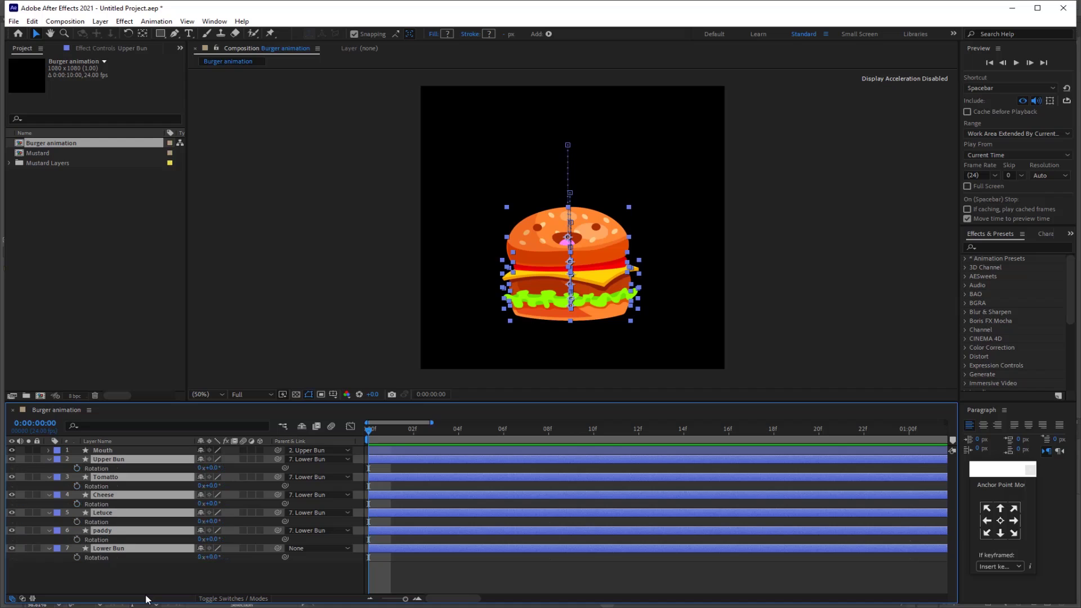
left_click(78, 468)
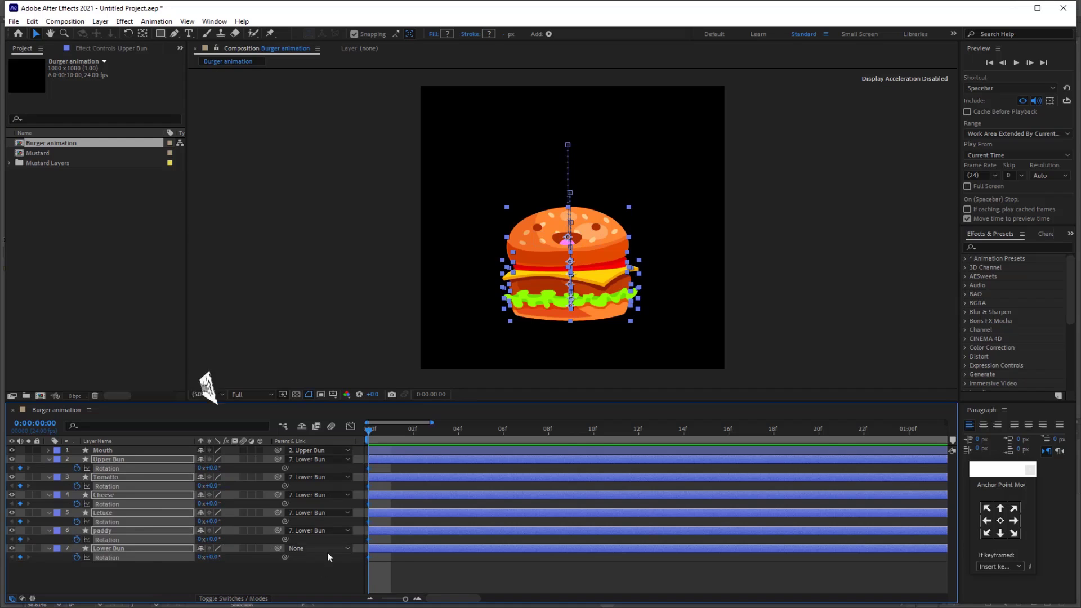
left_click(319, 573)
At frame 8, set Rotation to 9° for Upper Bun, -7° for Tomatto, 7° for Cheese, 12° for Letuce and -12° for paddy.
left_click_drag(368, 431, 548, 430)
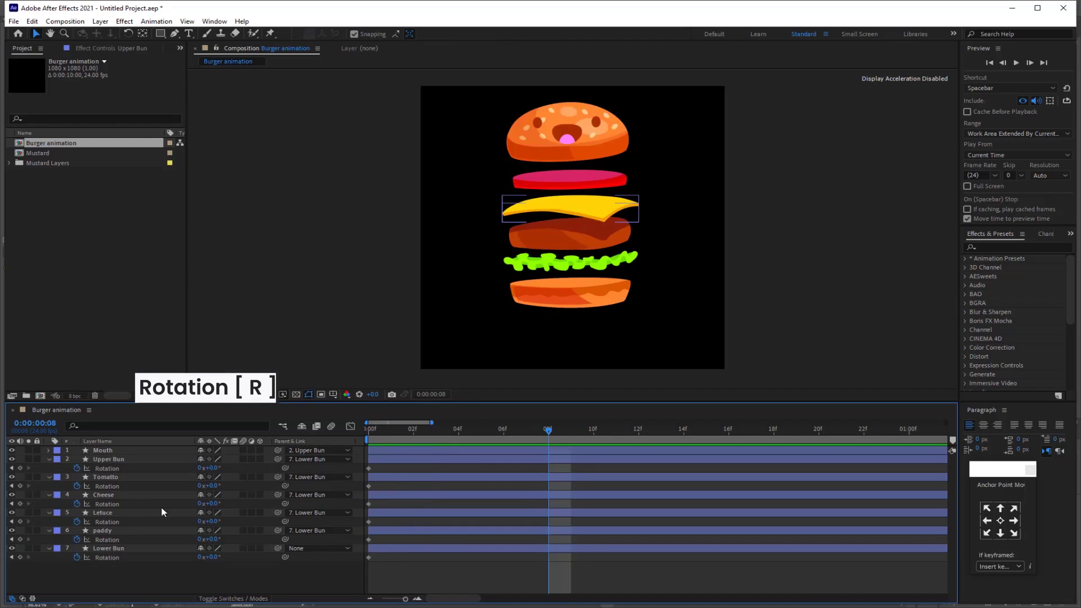
left_click_drag(214, 475, 214, 533)
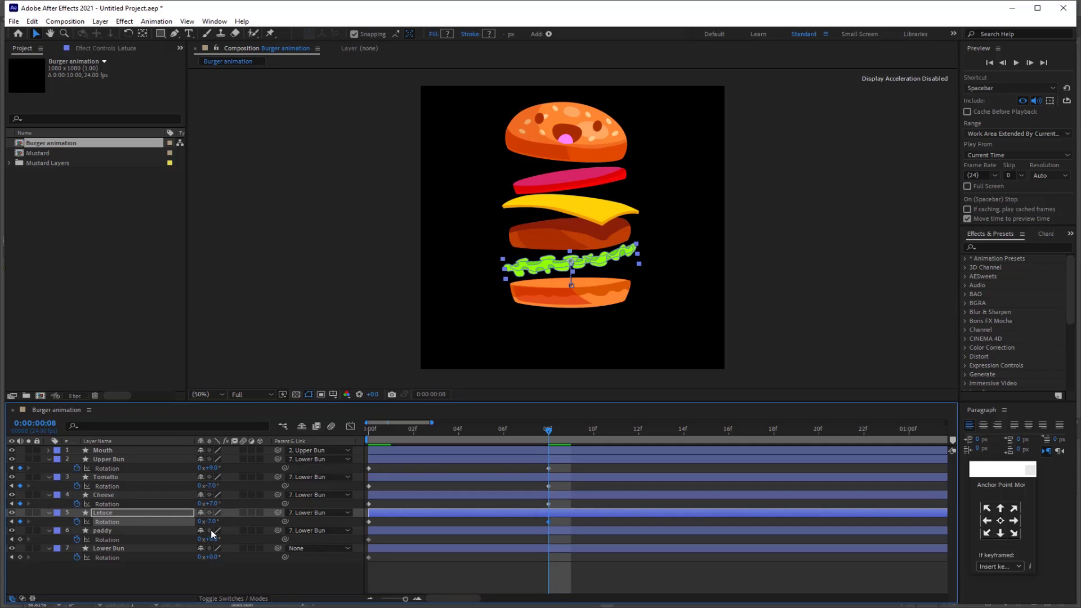
left_click(212, 521)
type("0")
key("Return")
left_click_drag(209, 539, 218, 522)
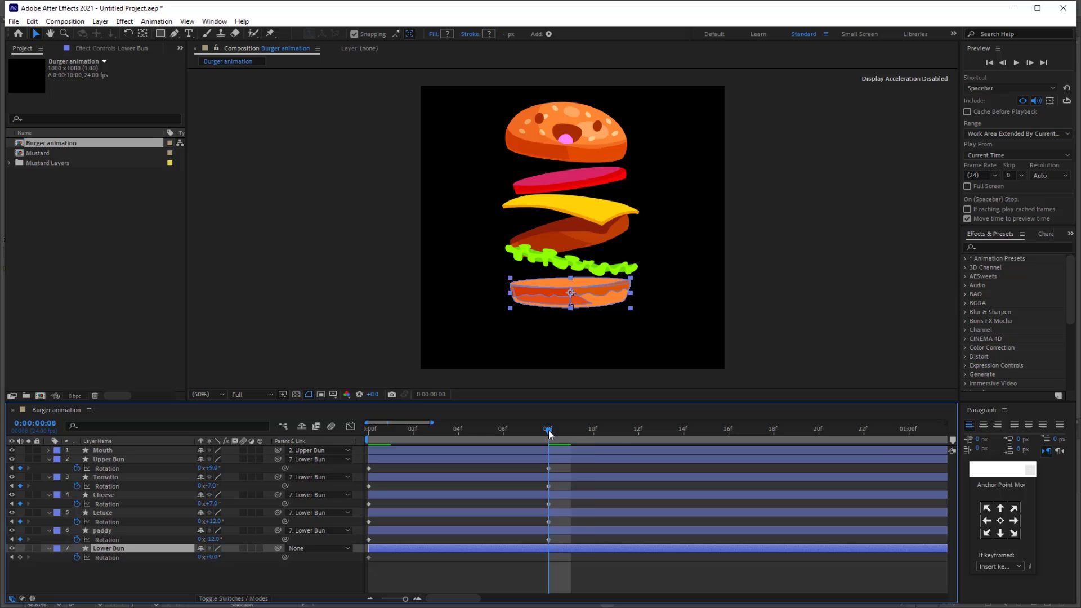
Copy the starting Rotation keyframes of Upper Bun and Tomatto to 0:00:01:00.
left_click_drag(550, 433, 909, 443)
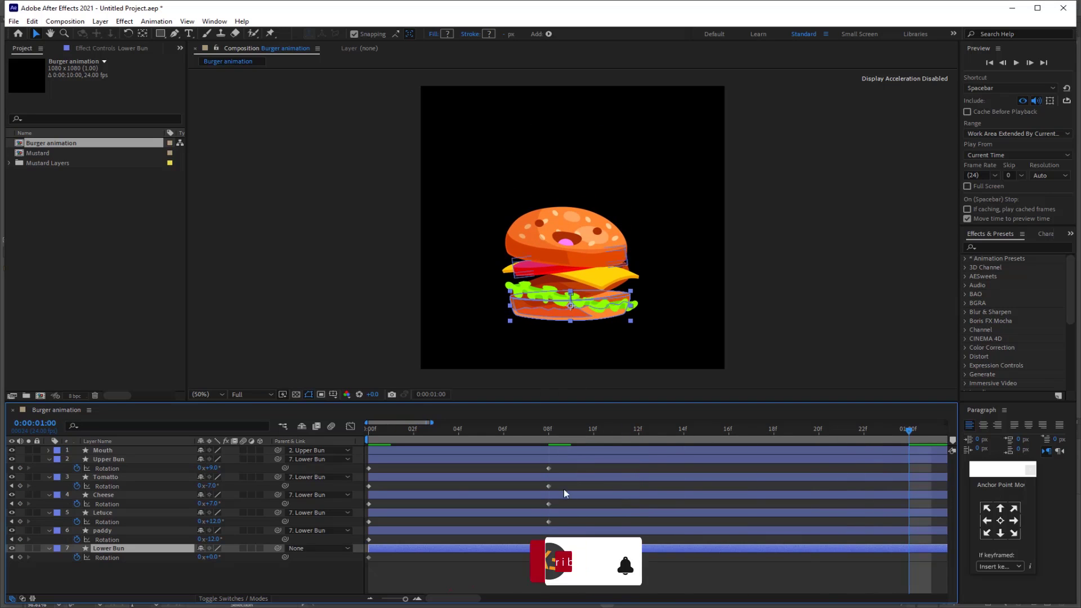
left_click(369, 467)
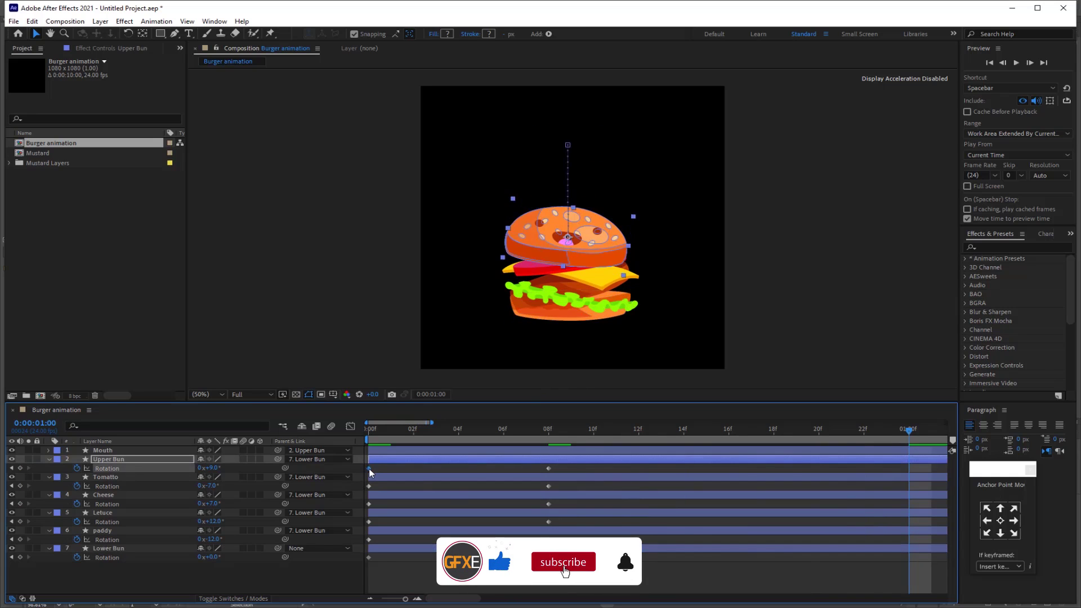
key("ctrl+c")
key("ctrl+v")
left_click(369, 486)
key("ctrl+c")
key("ctrl+v")
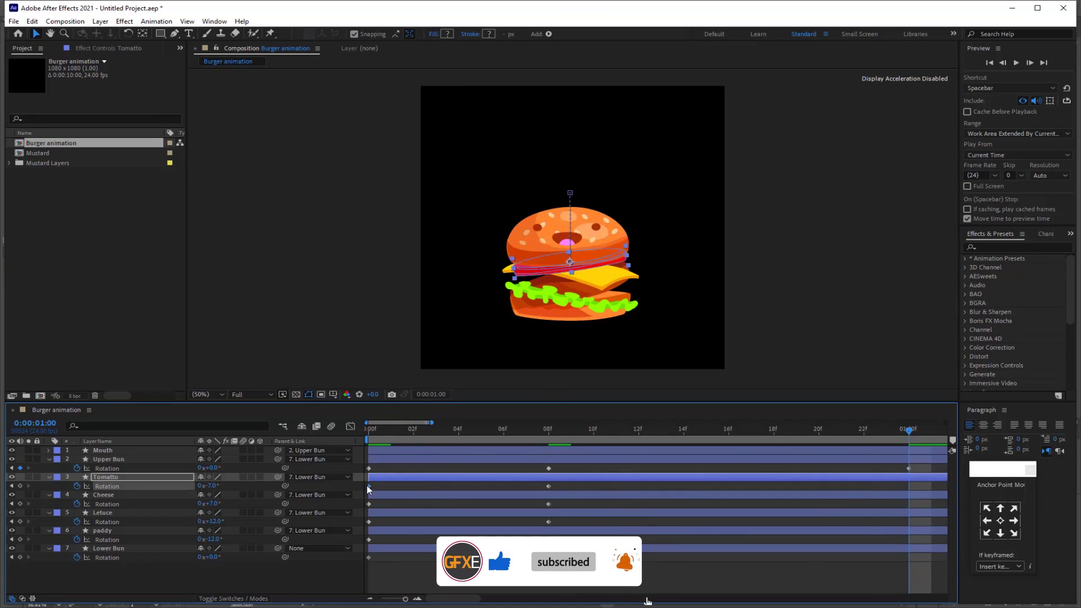
Copy the starting Rotation keyframes of Cheese, Letuce and paddy to 0:00:01:00.
left_click(369, 504)
key("ctrl+c")
key("ctrl+v")
left_click(368, 522)
key("ctrl+c")
key("ctrl+v")
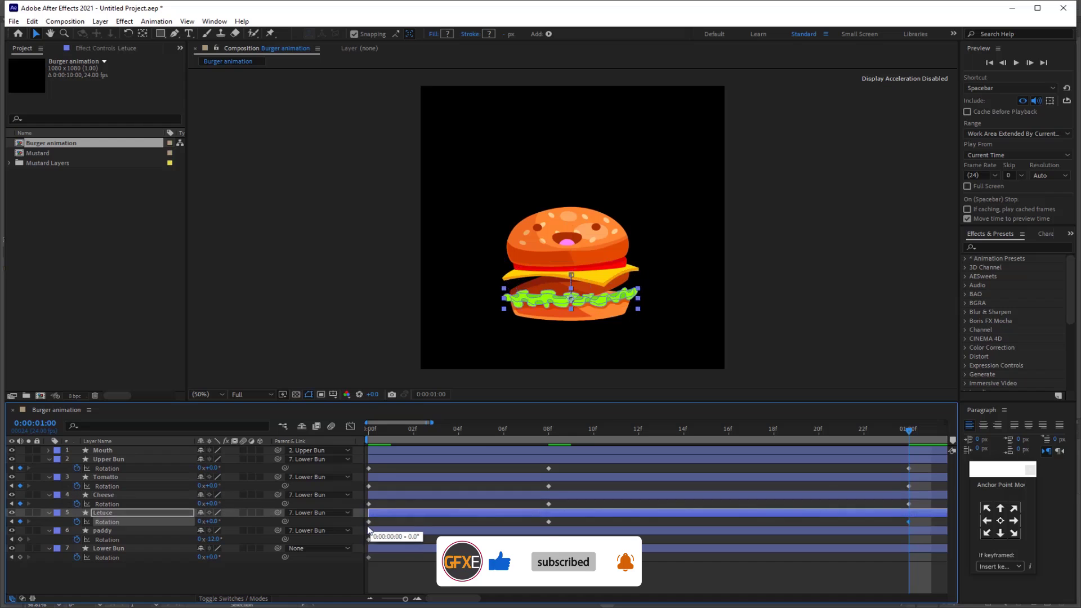
left_click(369, 539)
key("ctrl+c")
key("ctrl+v")
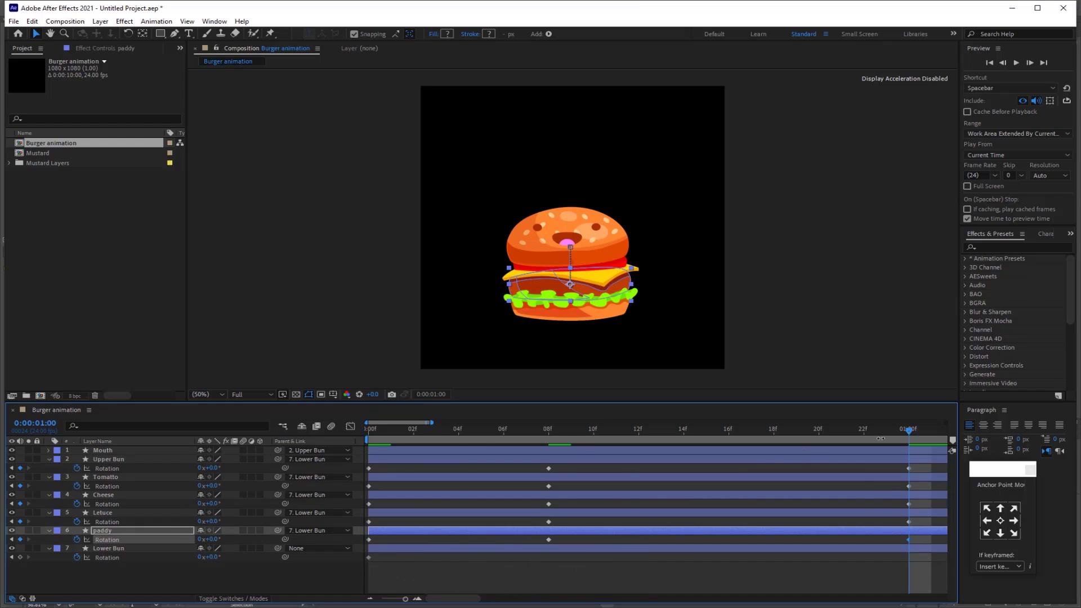
Preview the burger animation from 0:00:00:00 to check the layer rotations.
left_click_drag(912, 435, 361, 431)
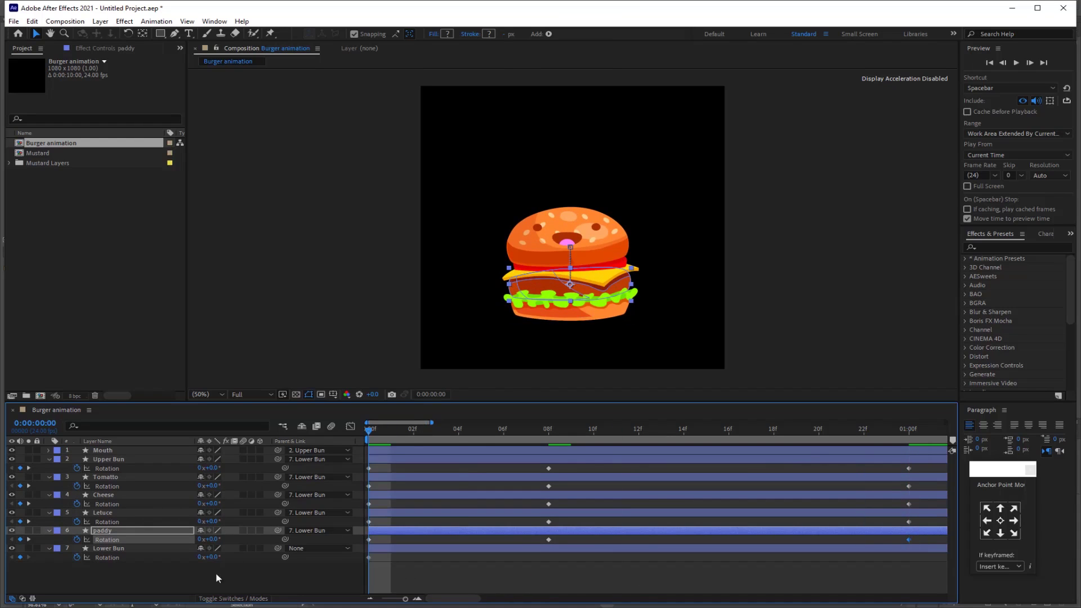
key("space")
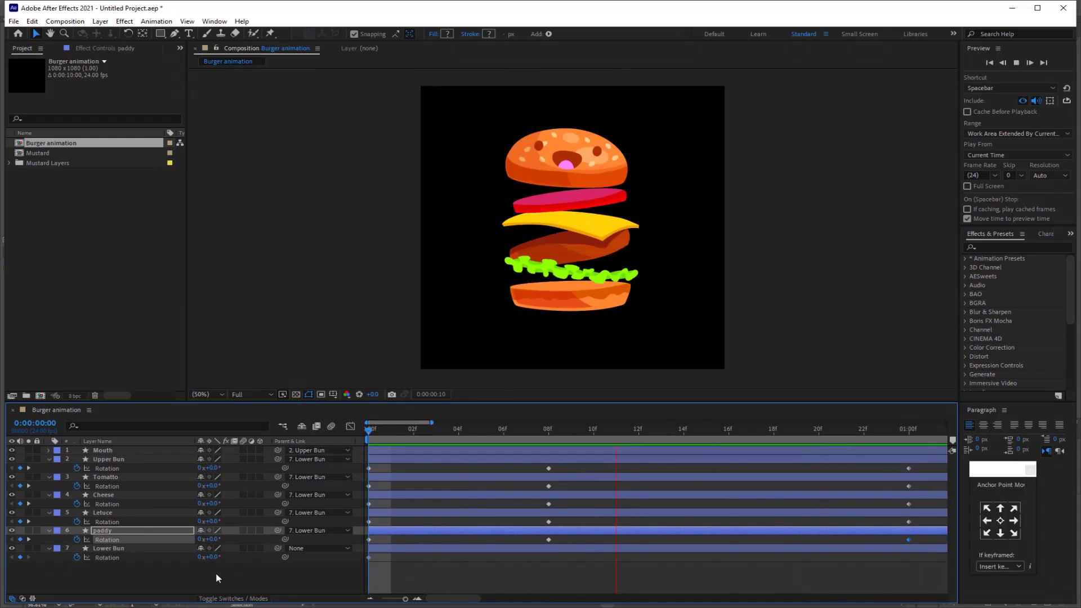
key("space")
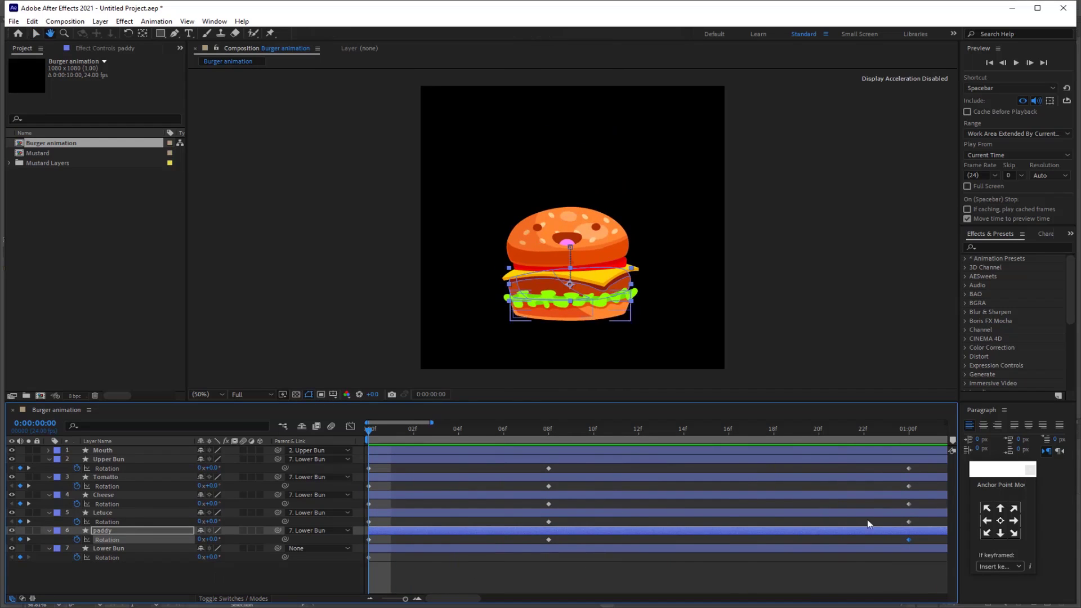
Apply Easy Ease to all Rotation keyframes of the burger layers and reveal their Position properties.
left_click_drag(924, 466, 351, 553)
key("F9")
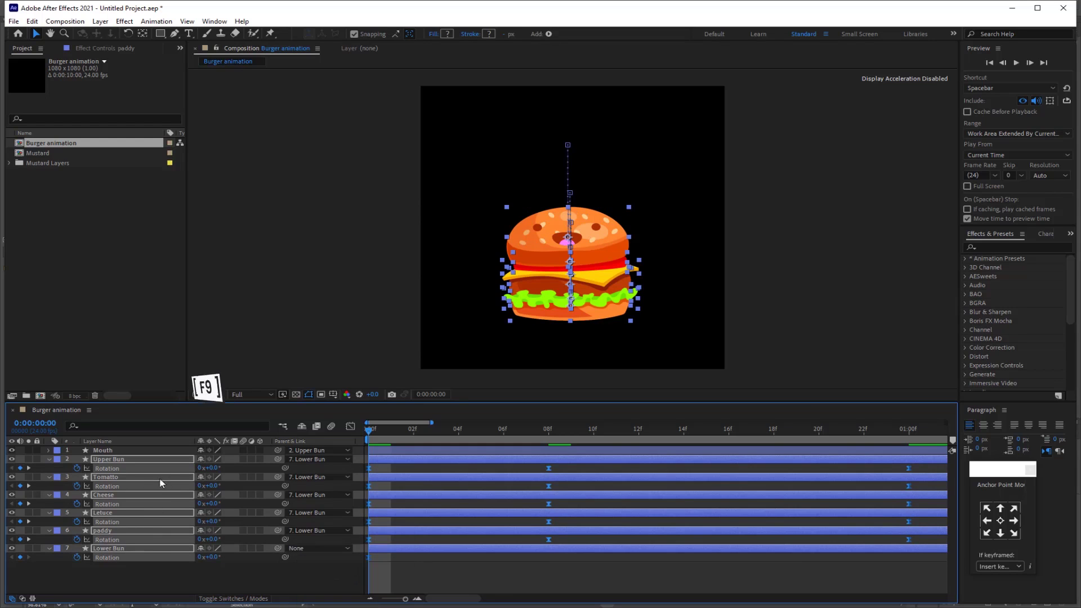
key("p")
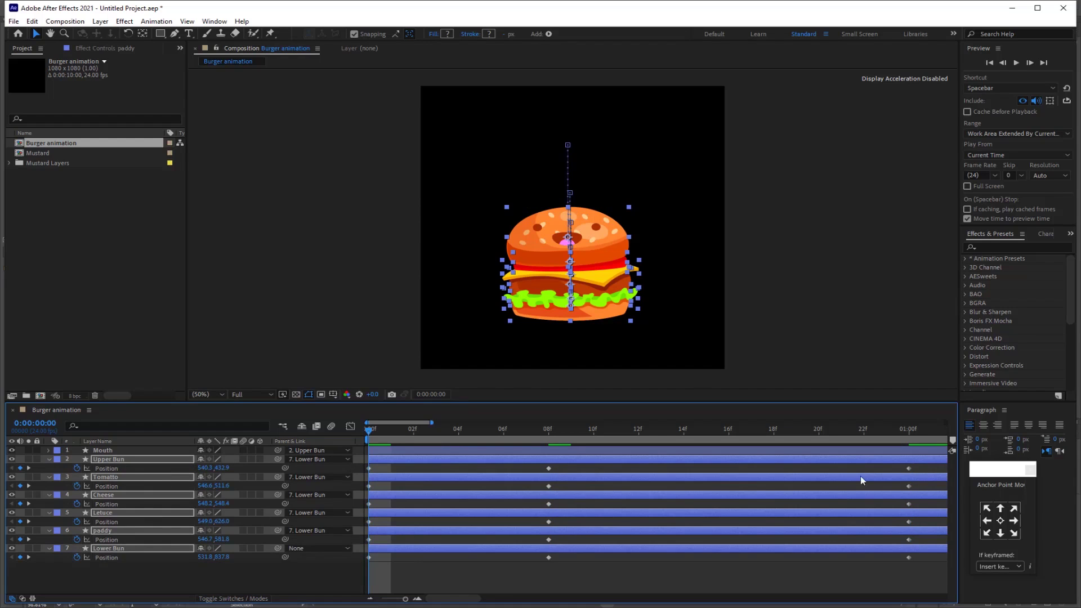
Apply Easy Ease to all Position keyframes of the burger layers and preview the eased motion.
left_click_drag(923, 467, 352, 578)
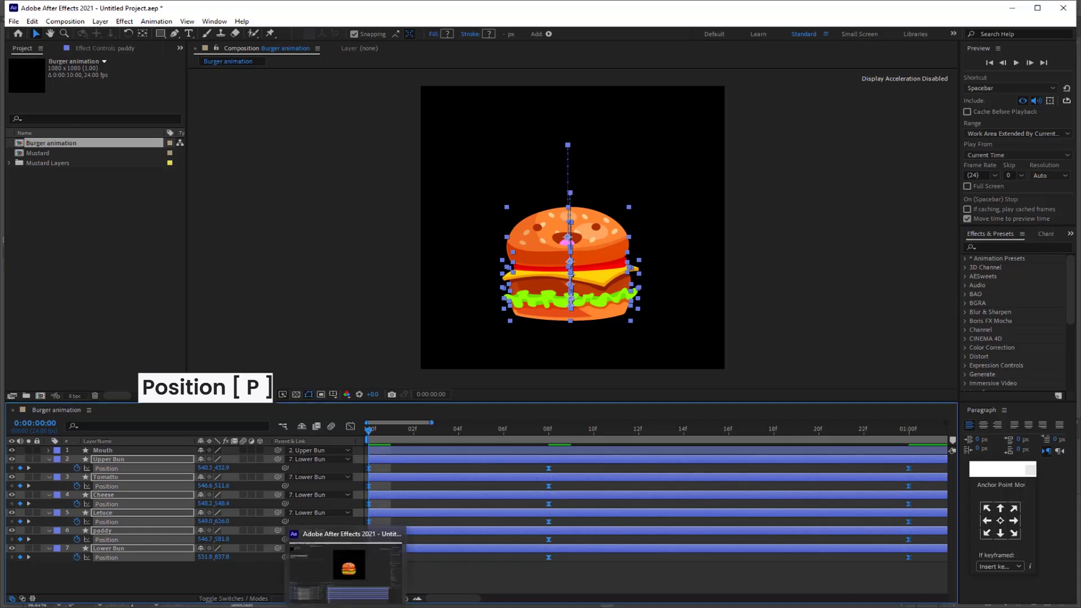
key("F9")
key("space")
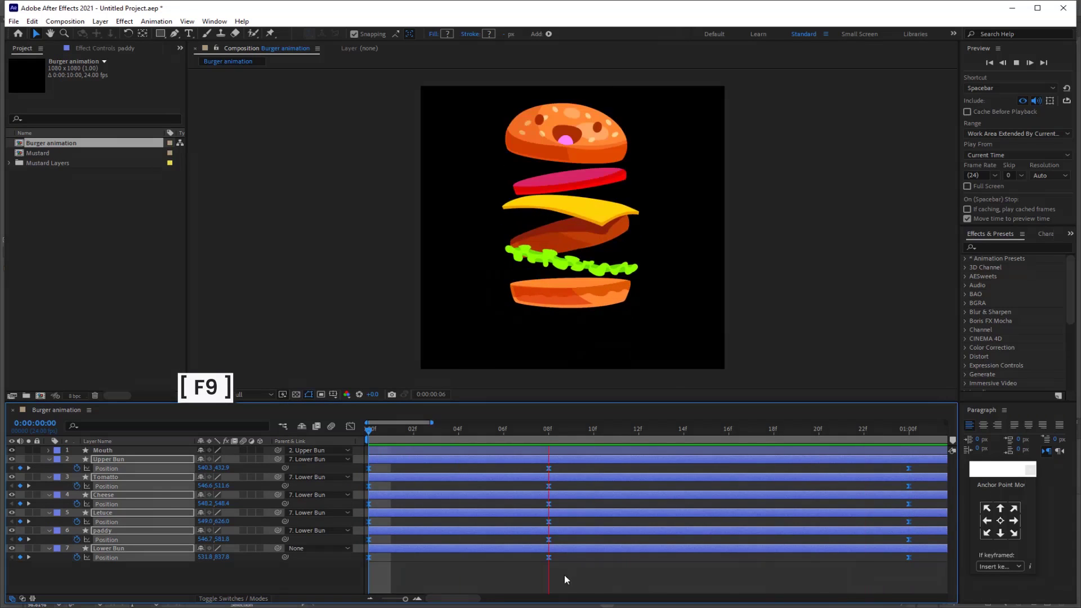
key("space")
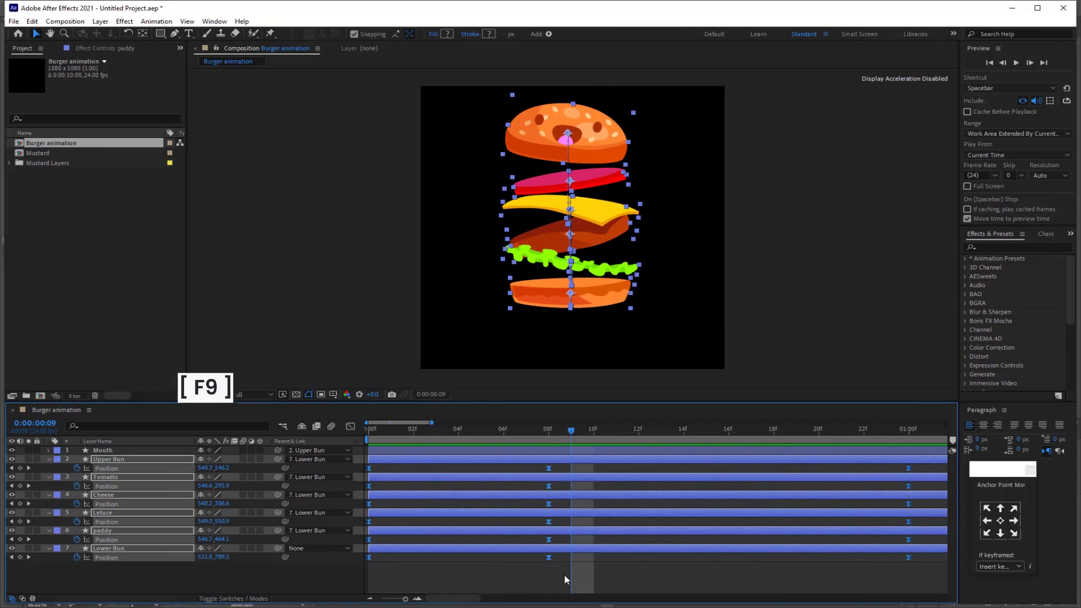
key("space")
key("space")
left_click(294, 583)
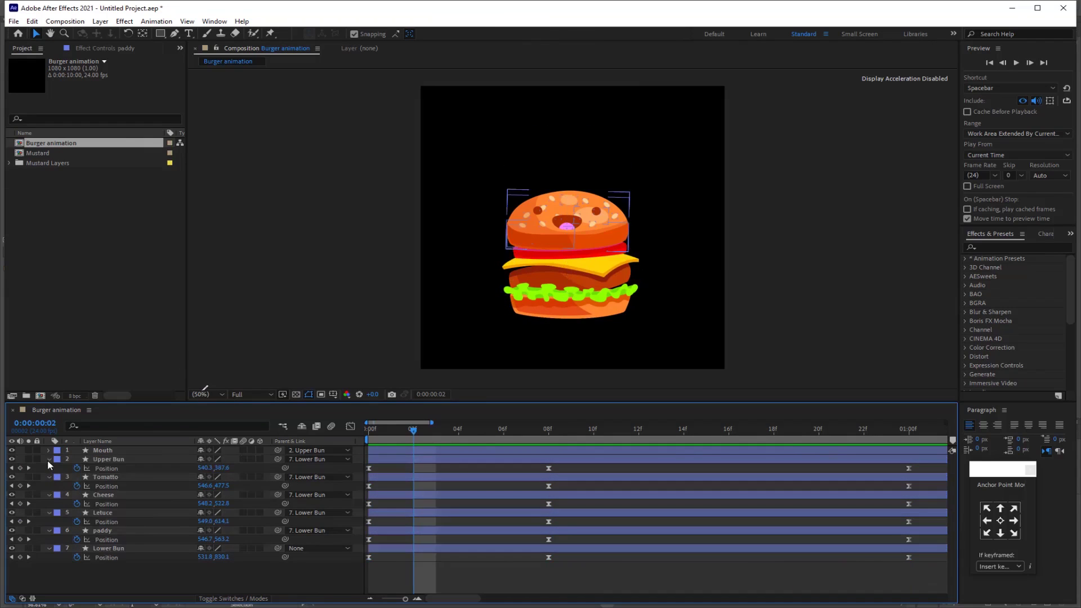
Collapse the revealed Position properties of the Upper Bun, Tomatto, Cheese, Letuce, paddy and Lower Bun layers.
left_click(49, 459)
left_click(49, 469)
left_click(49, 477)
left_click(49, 486)
left_click(49, 495)
left_click(51, 503)
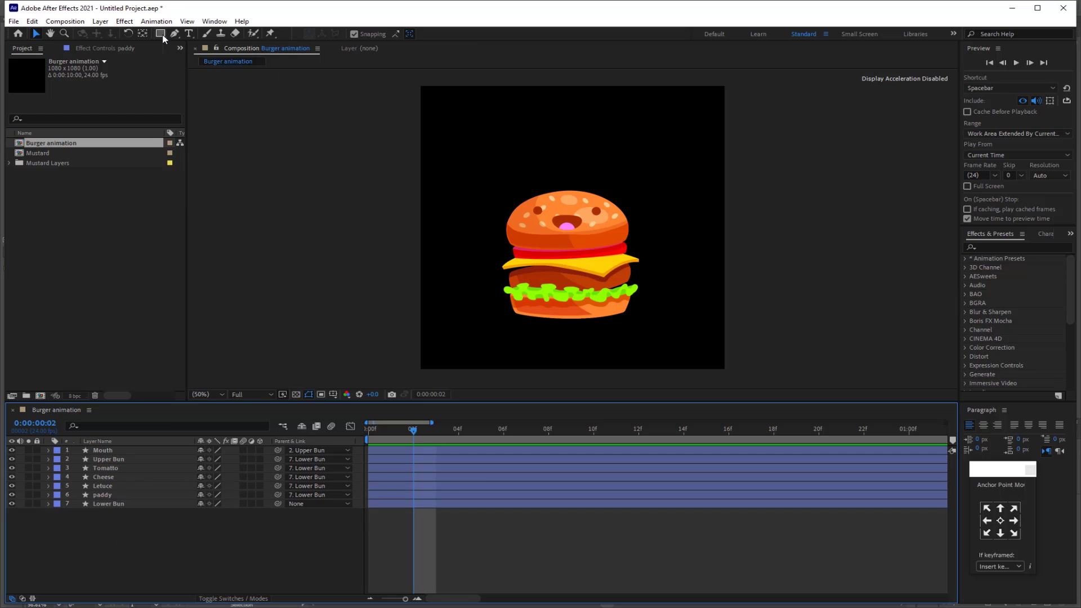
Draw a wide, flat ellipse just beneath the burger and fill it with mid-grey (RGB 128, 128, 128).
mouse_move(159, 34)
left_mouse_down()
mouse_move(176, 63)
mouse_move(194, 57)
left_mouse_up()
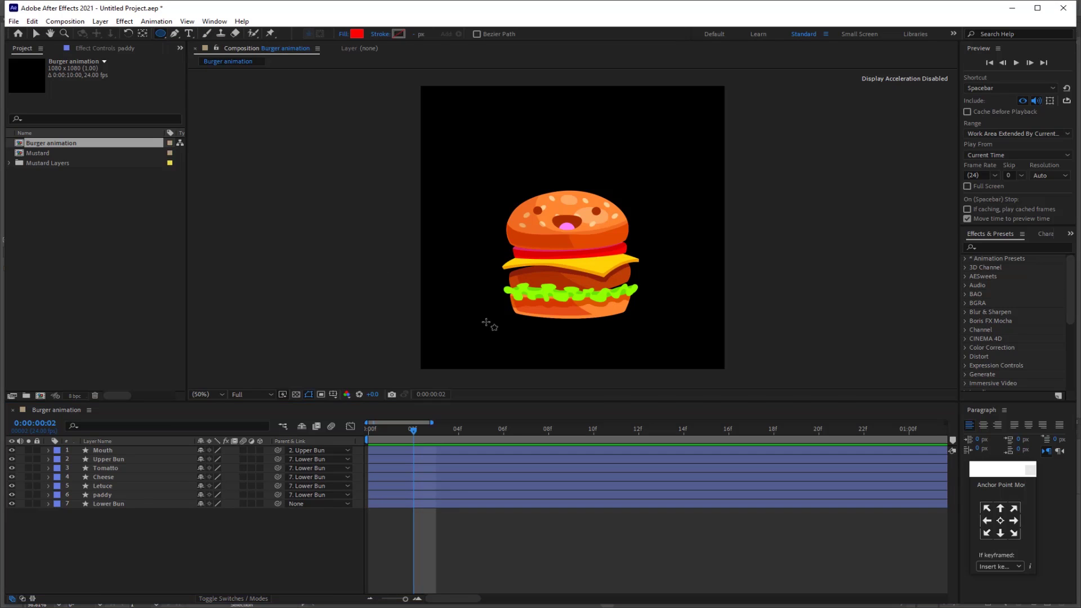
left_click_drag(486, 316, 629, 338)
left_click(357, 34)
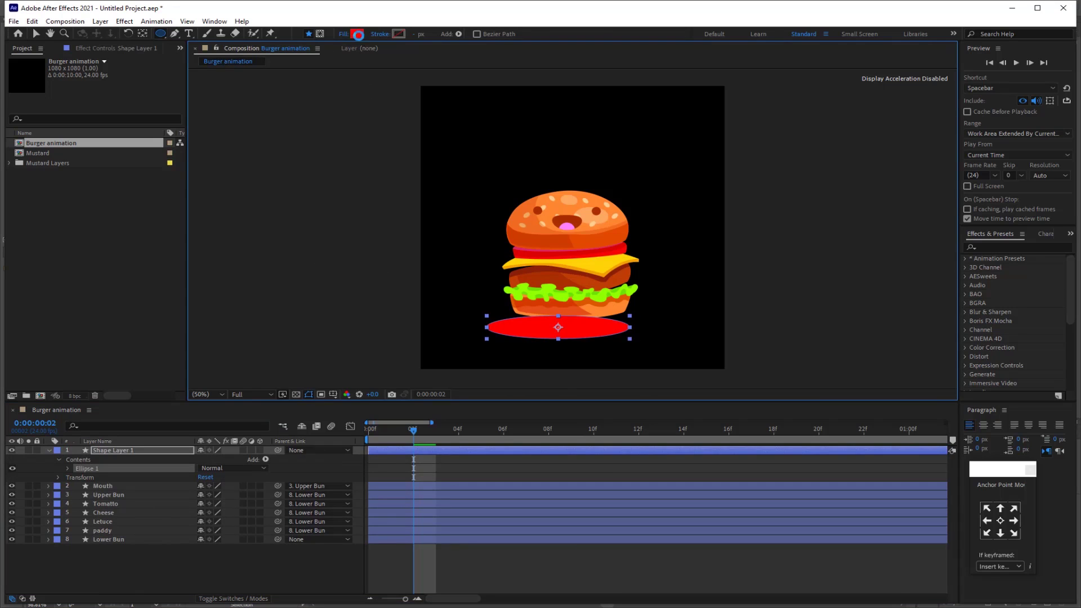
left_click(468, 318)
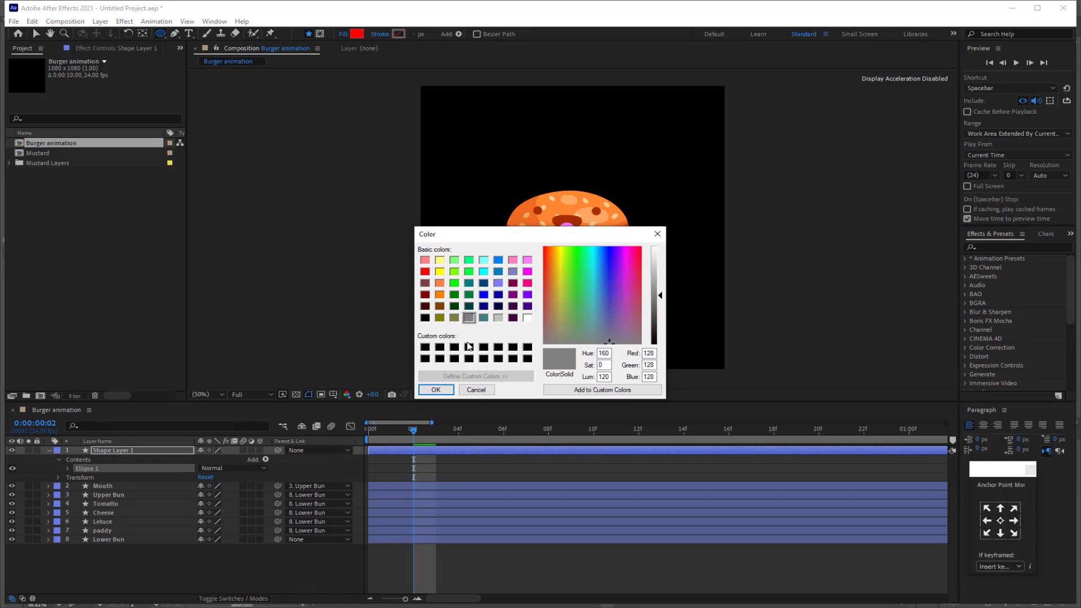
left_click(436, 390)
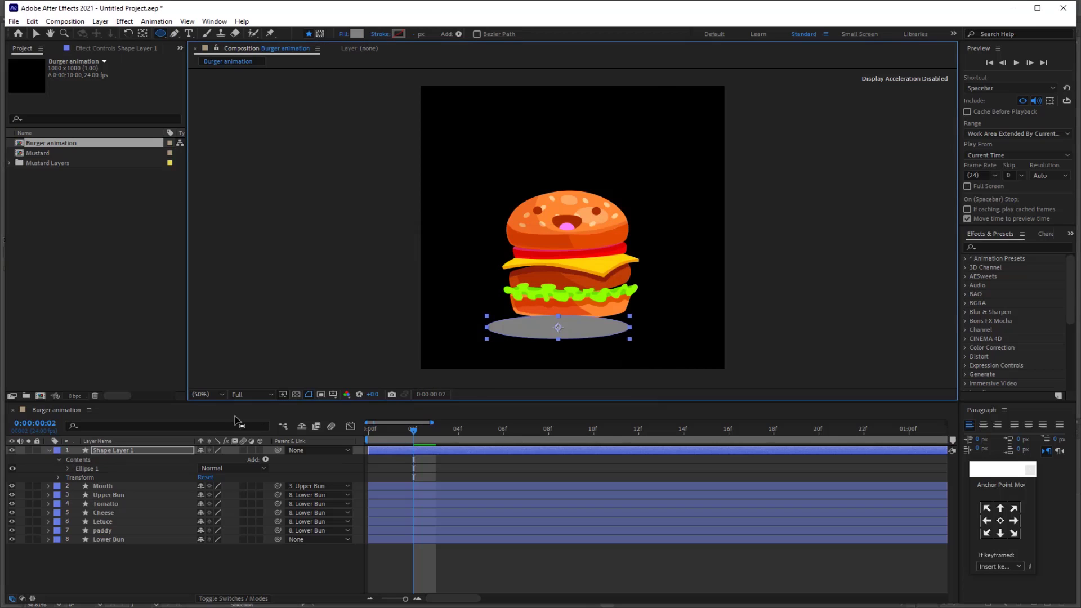
Move the ellipse's shape layer below the Lower Bun layer and rename it shadow.
left_click_drag(125, 452, 133, 552)
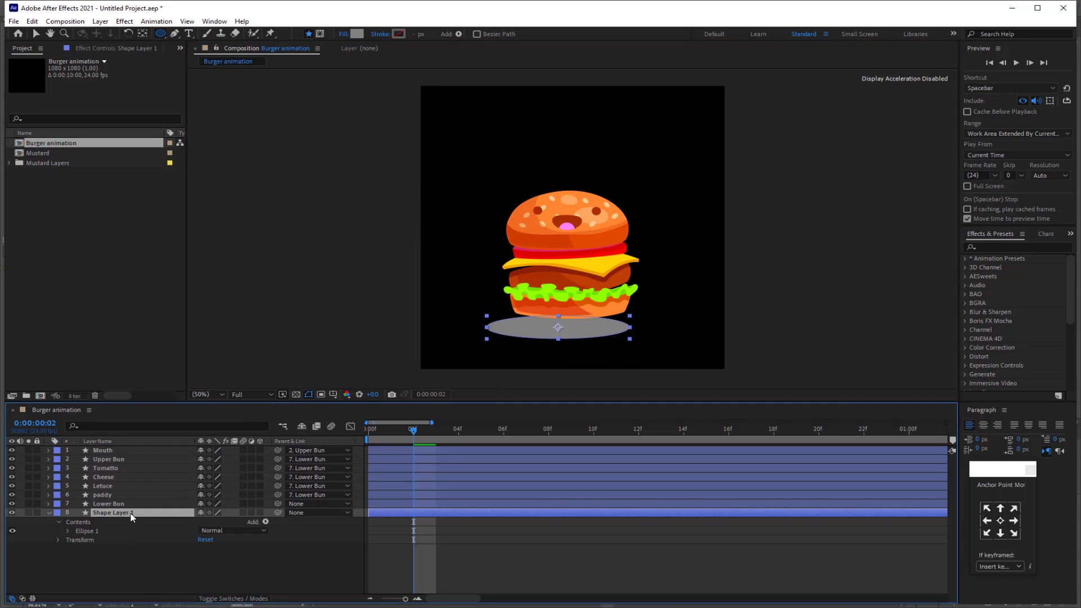
key("Return")
type("shadow")
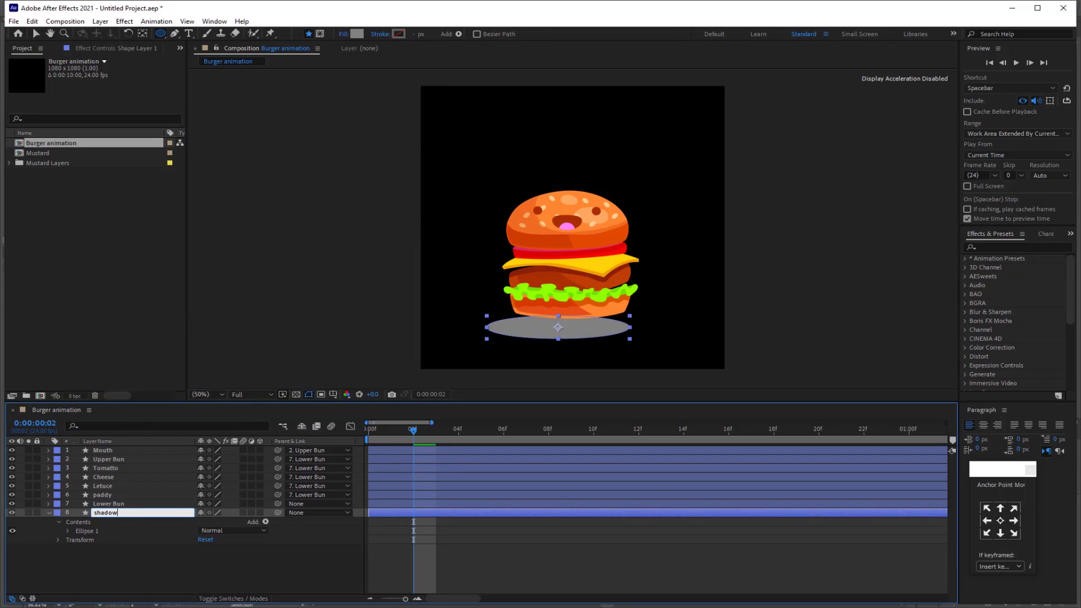
key("Return")
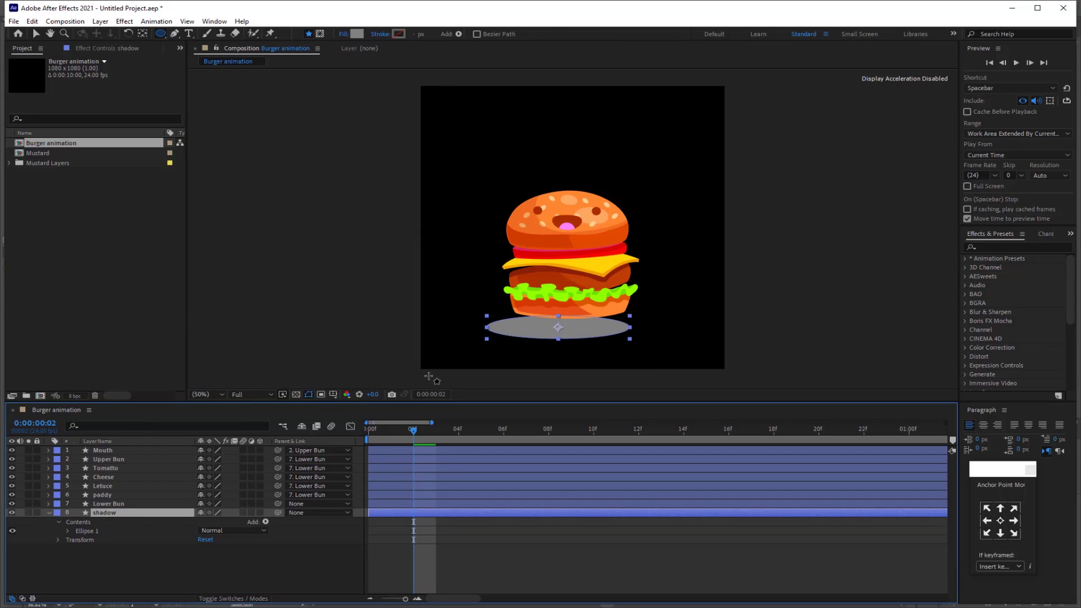
Centre the shadow under the lower bun and shrink it to a scale of about 87.4, 77.3%.
key("v")
left_click(559, 328)
left_click_drag(559, 327, 568, 319)
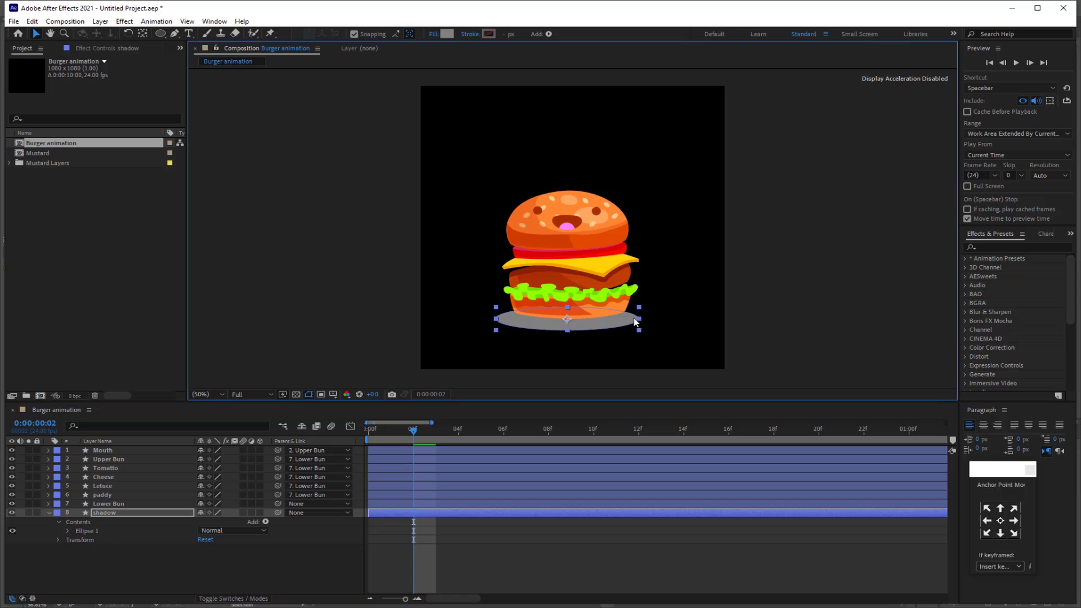
left_click_drag(636, 319, 572, 307)
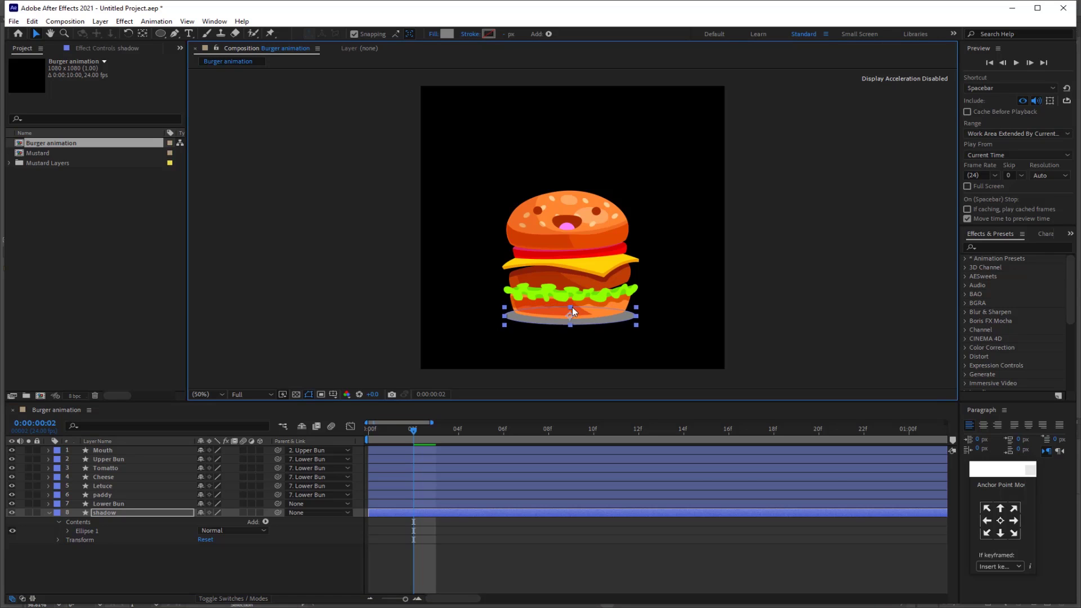
left_click_drag(637, 315, 633, 316)
Apply Fast Box Blur to the shadow layer with a Blur Radius of 22.
left_click(122, 515)
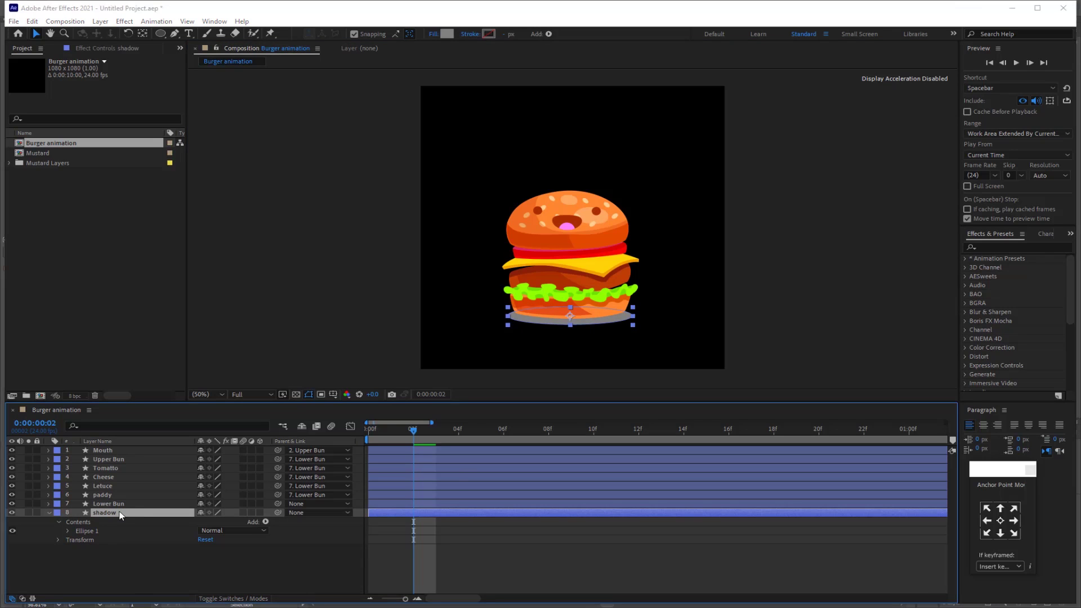
key("ctrl+space")
type("fast")
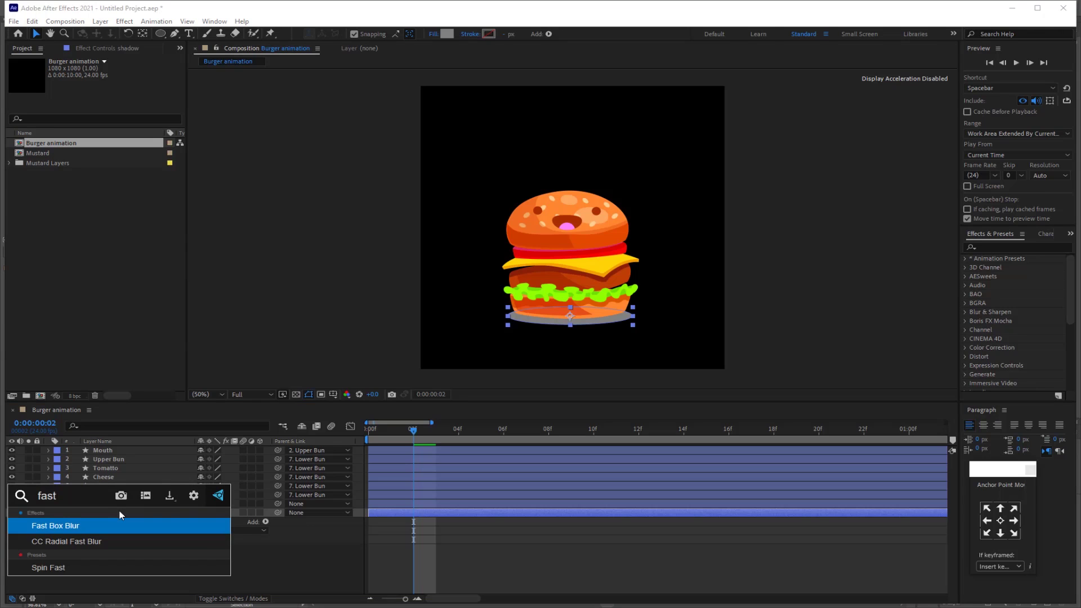
left_click(72, 526)
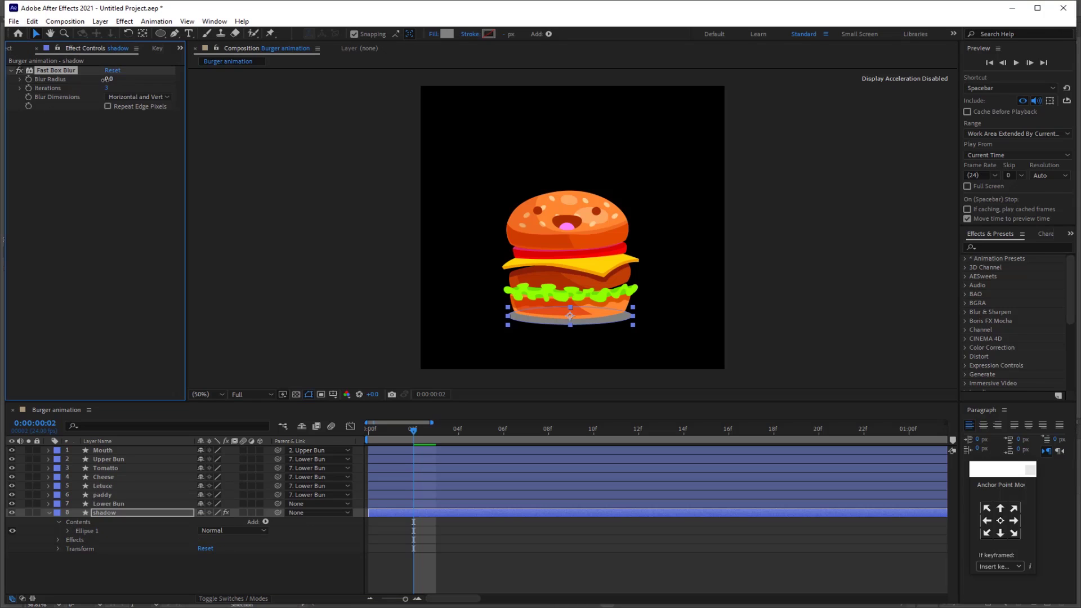
left_click_drag(103, 80, 118, 79)
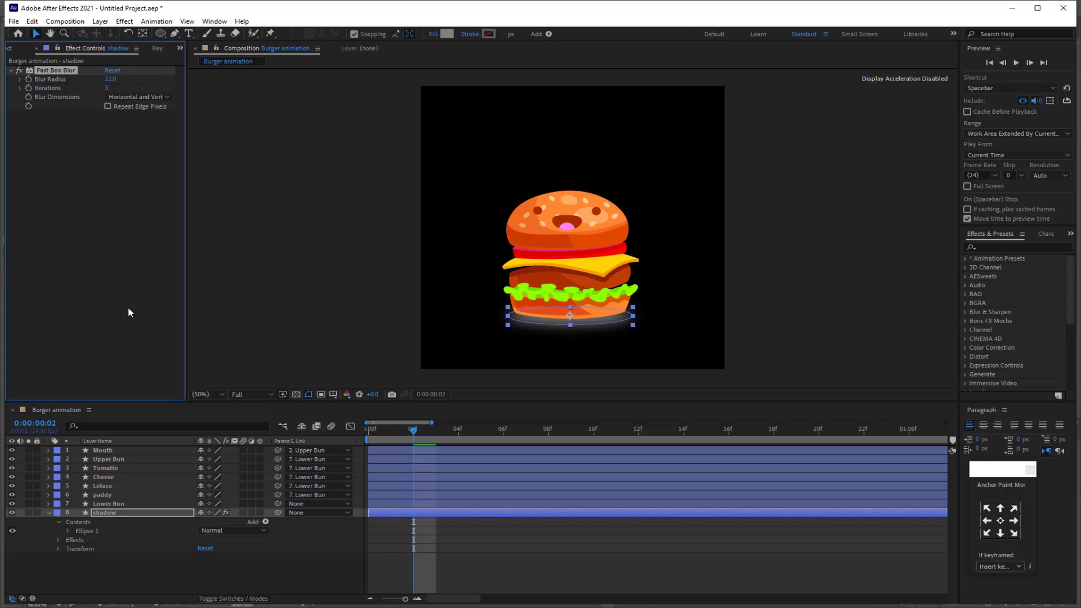
left_click(122, 571)
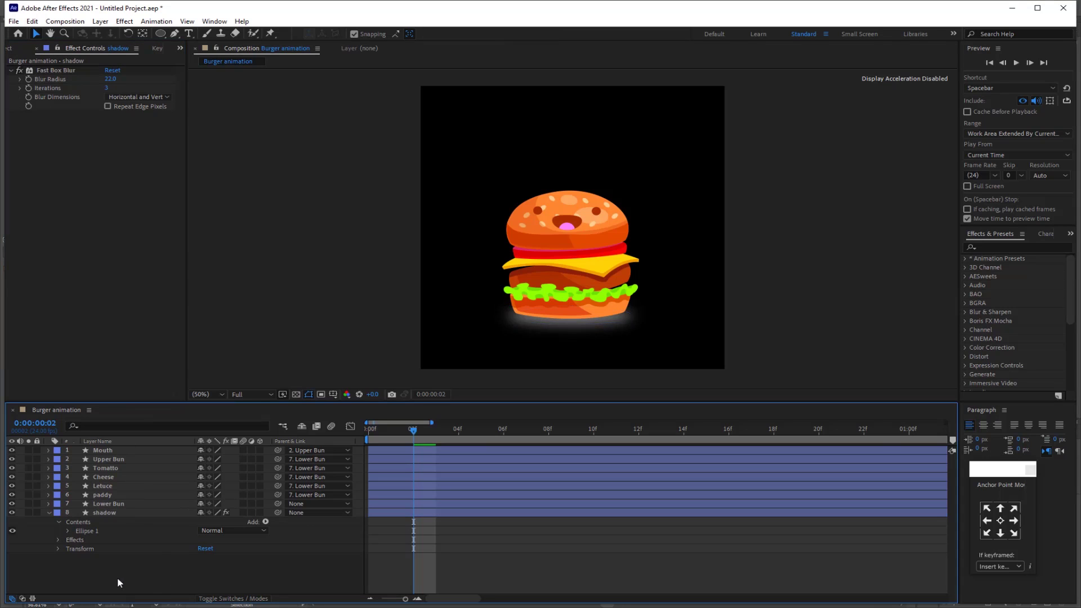
Keyframe the shadow's Scale from its current size at 0:00:00:00 to 72.7, 64.3% at 0:00:00:08 and back to the starting size at 0:00:01:00.
left_click(126, 514)
key("s")
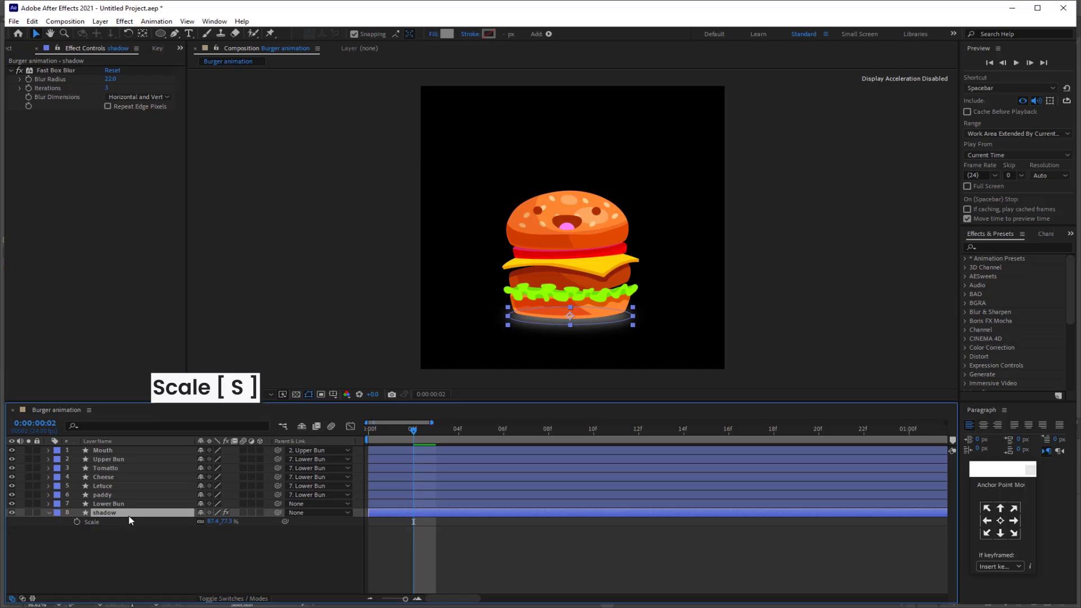
left_click_drag(413, 433, 359, 437)
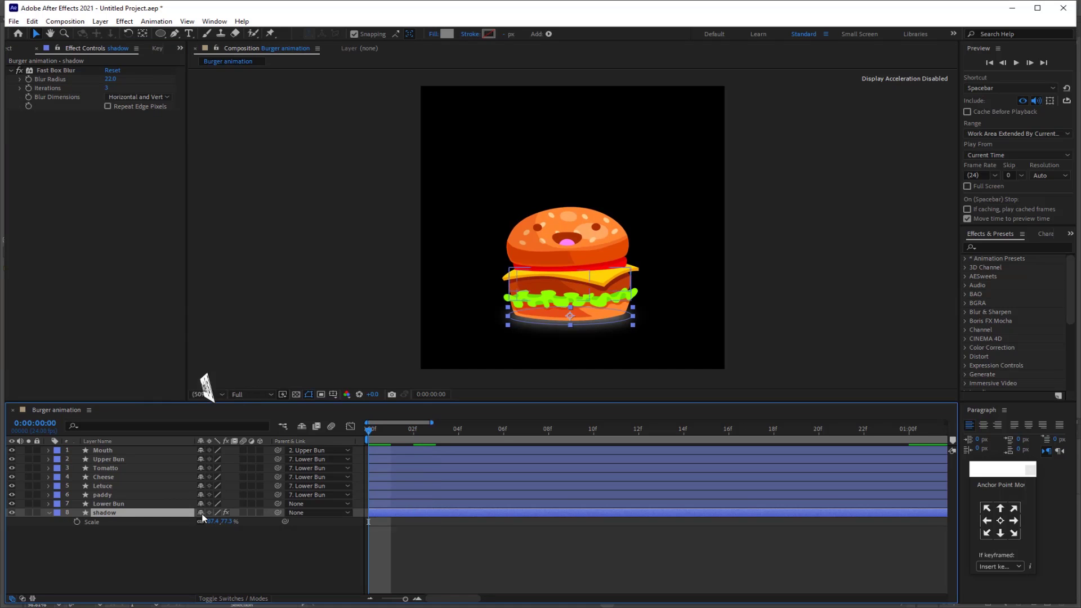
left_click(77, 522)
left_click_drag(367, 430, 542, 440)
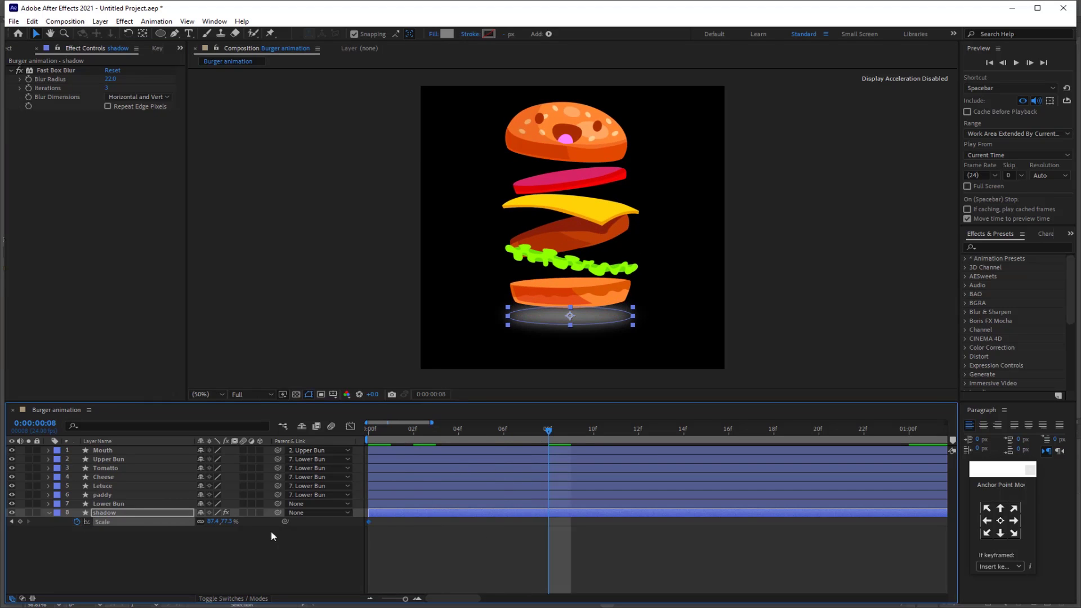
mouse_move(224, 521)
left_mouse_down()
mouse_move(205, 522)
mouse_move(224, 522)
left_mouse_up()
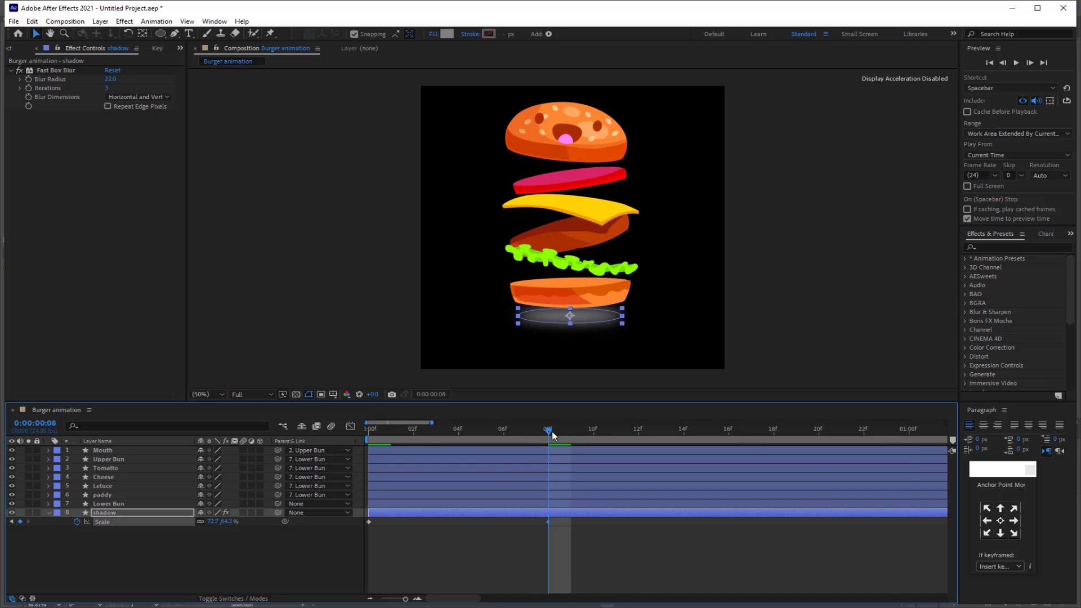
left_click_drag(584, 433, 906, 436)
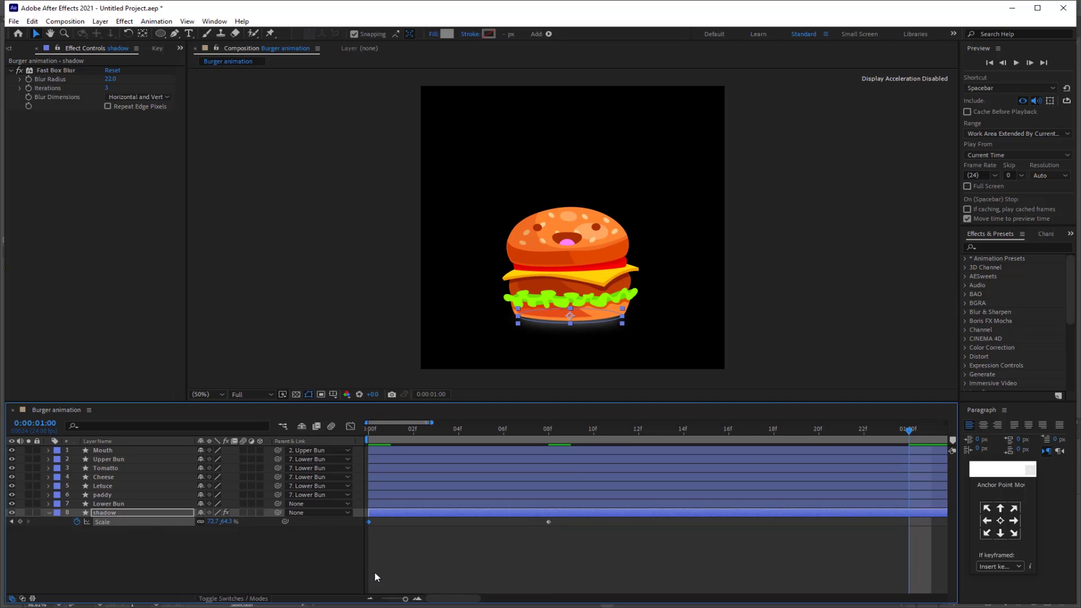
key("ctrl+v")
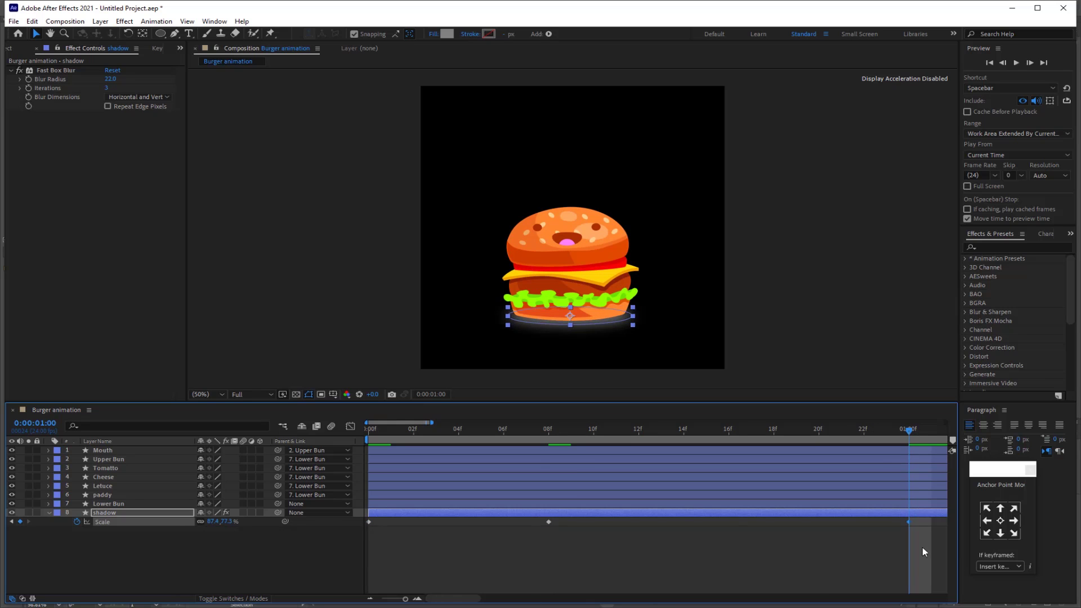
Apply Easy Ease to all of the shadow's Scale keyframes and preview the animation from 0:00:00:00.
left_click_drag(924, 521, 340, 580)
key("F9")
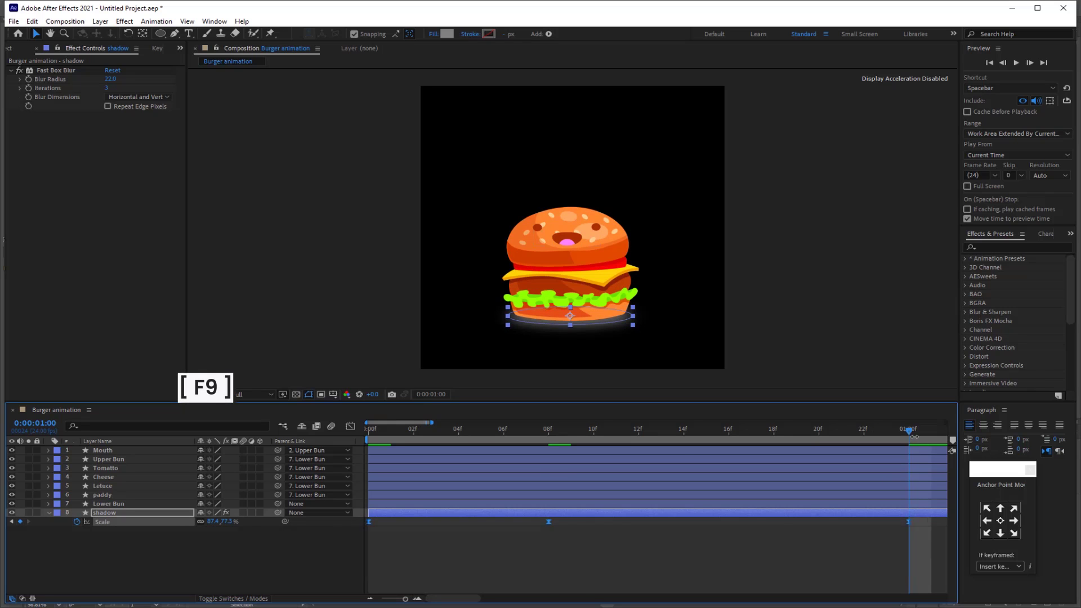
key("space")
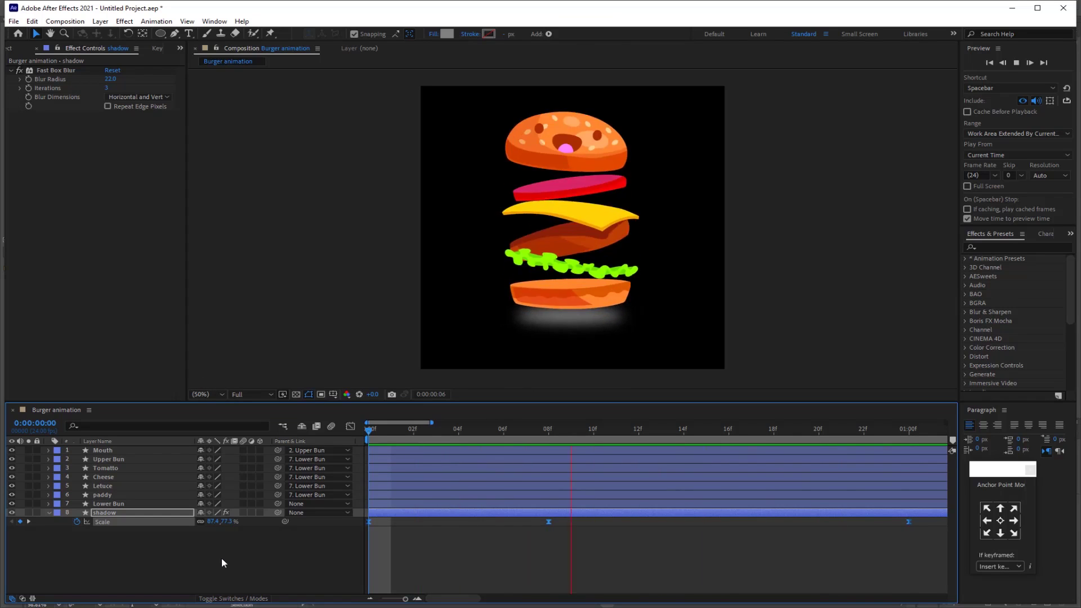
key("space")
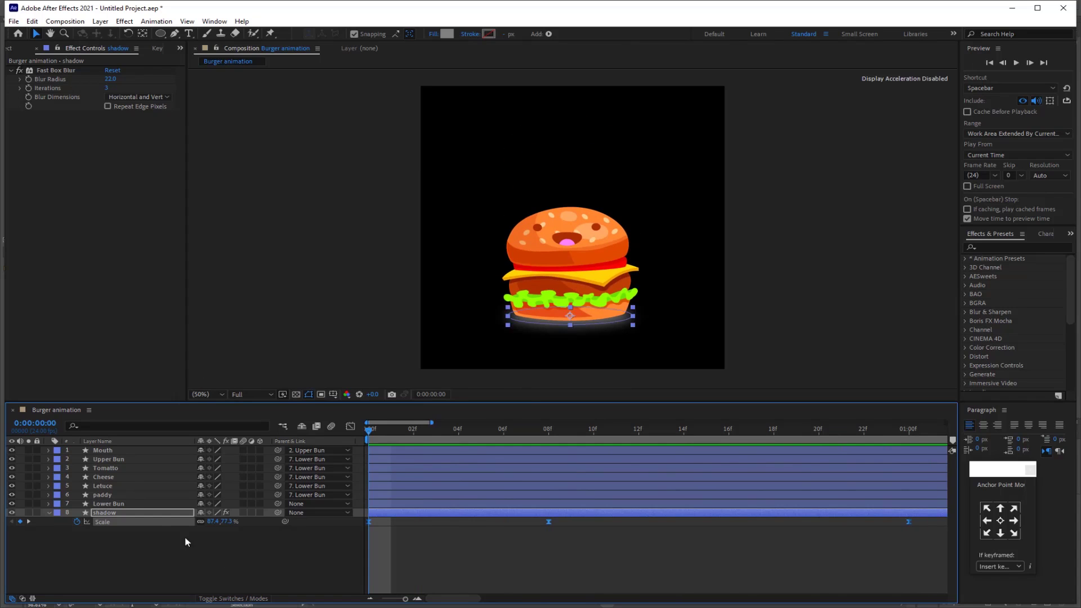
Pre-compose all eight layers, from Mouth to shadow, into a new composition named Looping Burger animation.
left_click(132, 453, "shift")
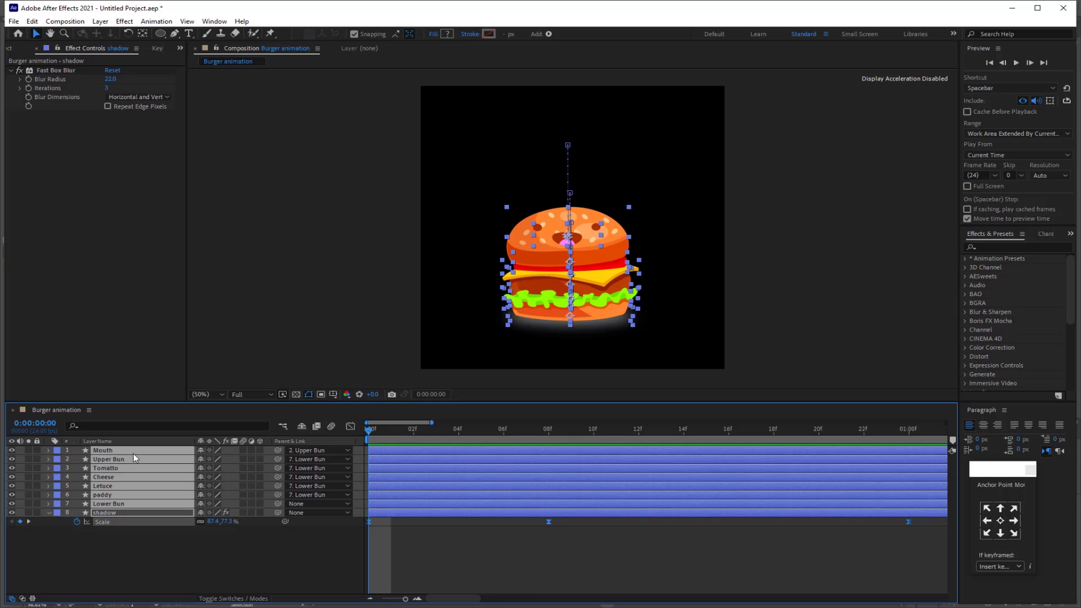
right_click(133, 454)
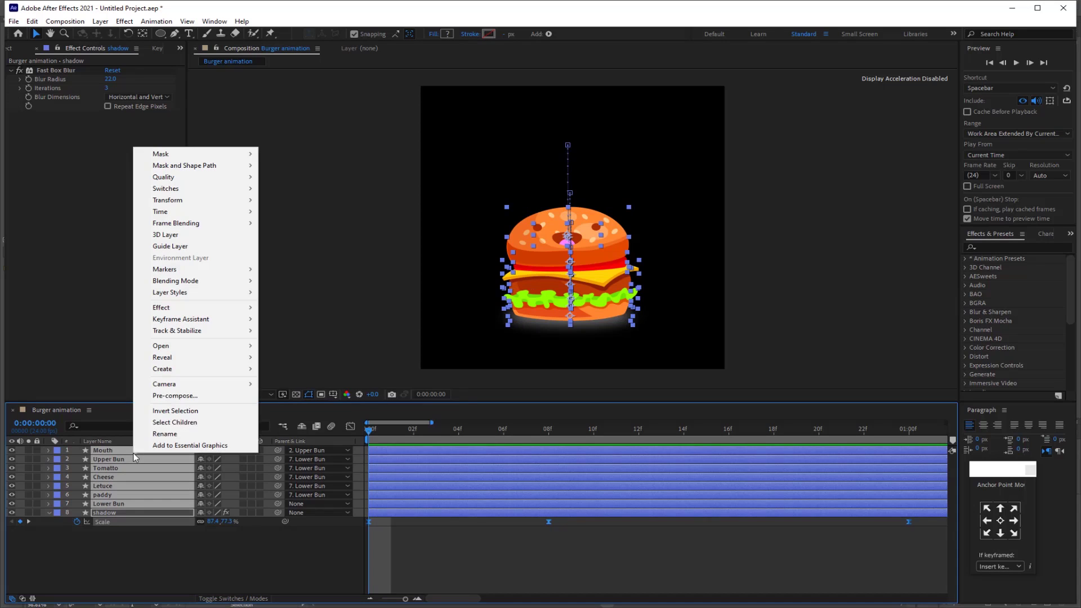
left_click(205, 396)
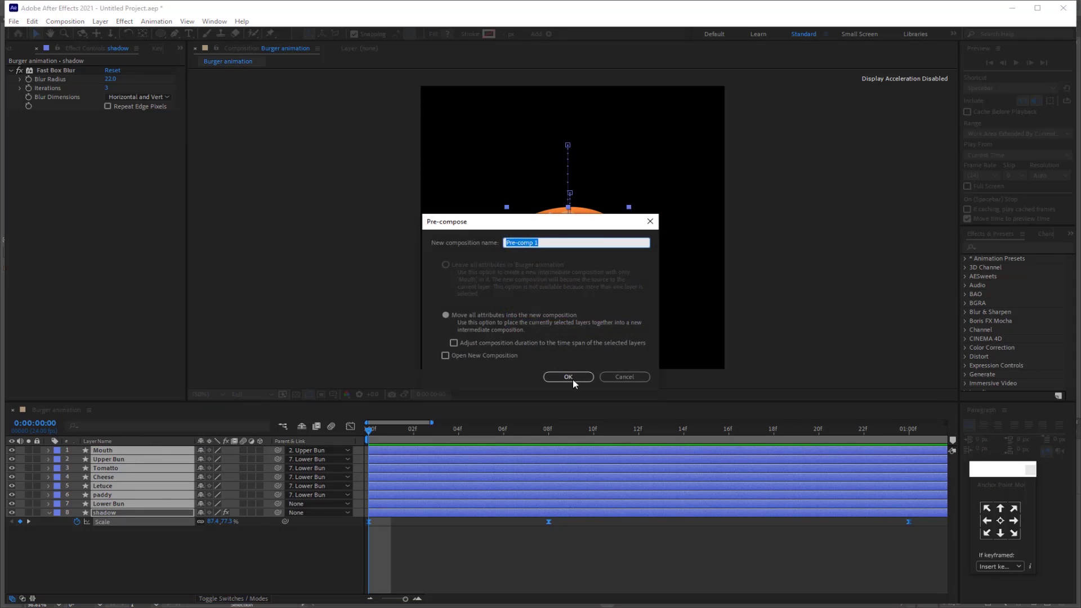
key("BackSpace")
key("Return")
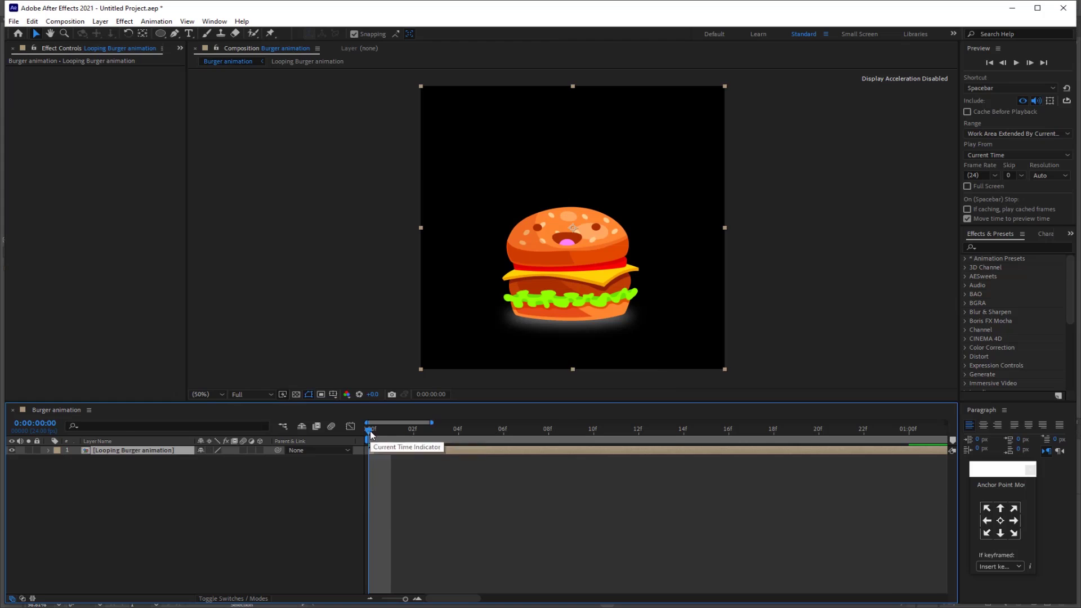
Add a medium yellow solid layer of 1920 x 1080 px to the Burger animation composition.
left_click(90, 520)
right_click(90, 521)
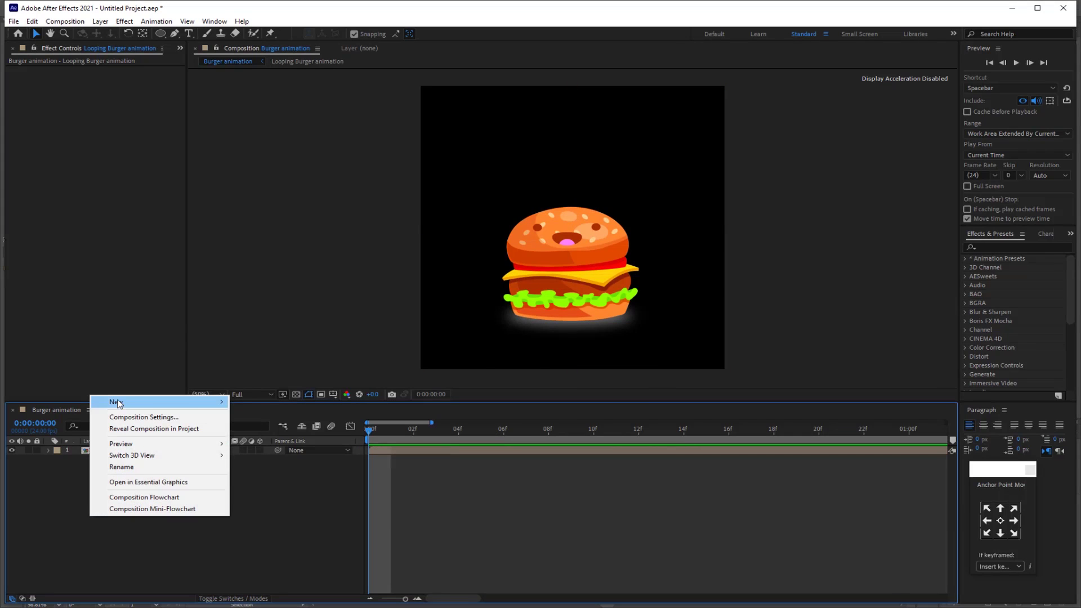
mouse_move(118, 402)
left_click(254, 429)
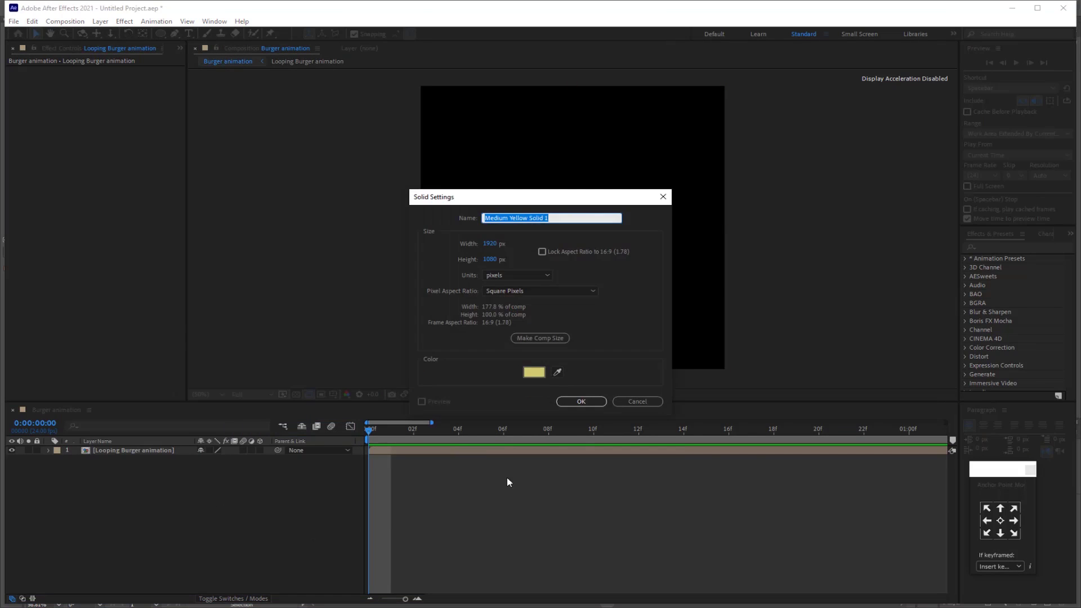
left_click(581, 401)
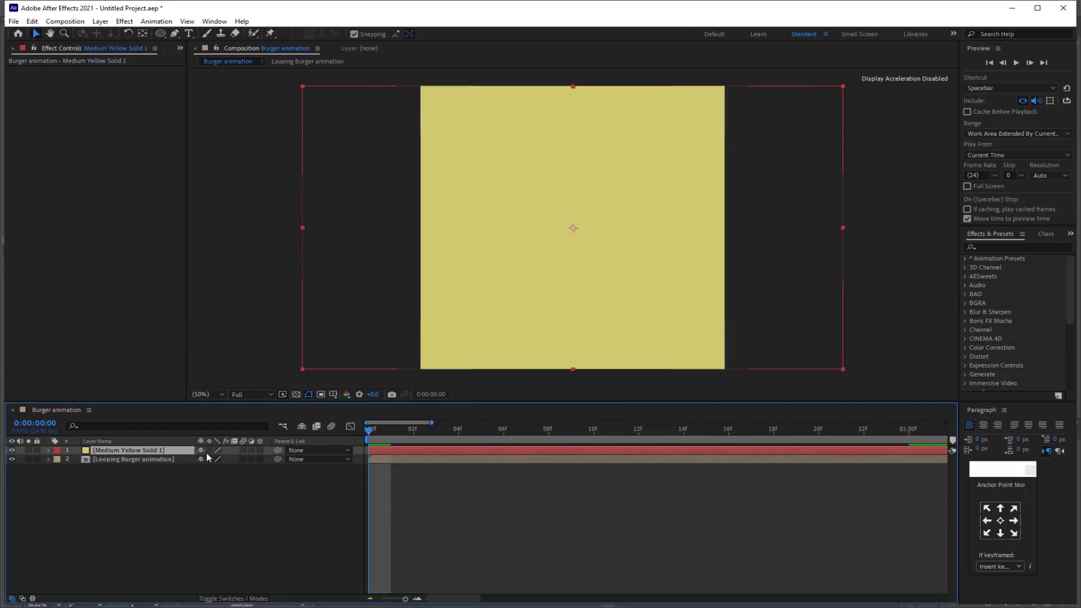
Move the Medium Yellow Solid 1 layer beneath the Looping Burger animation layer and rename it BG.
left_click_drag(205, 450, 146, 501)
right_click(137, 463)
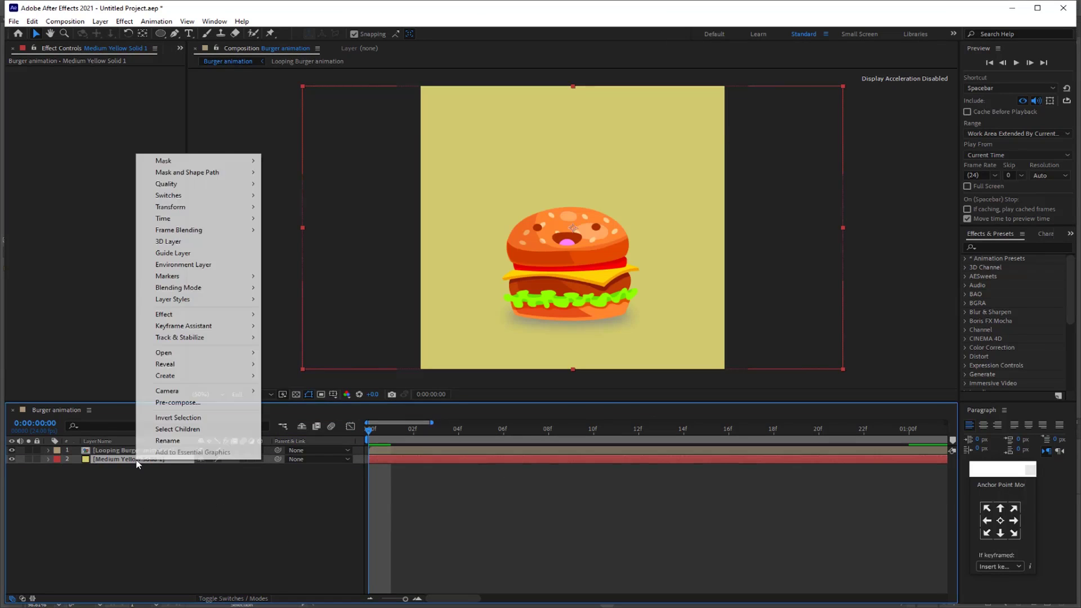
left_click(169, 440)
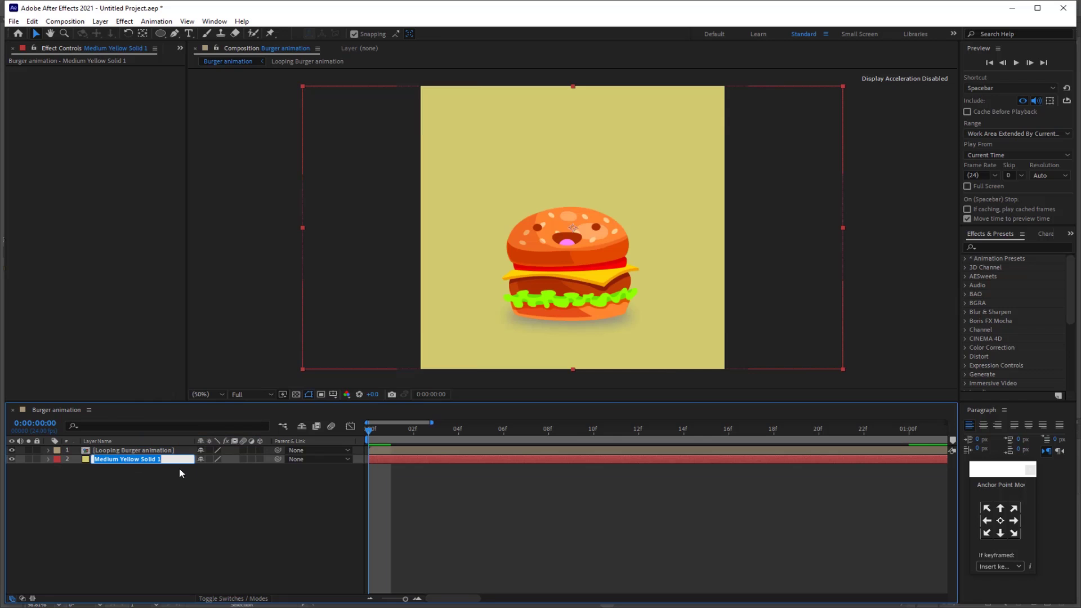
type("BG")
key("Return")
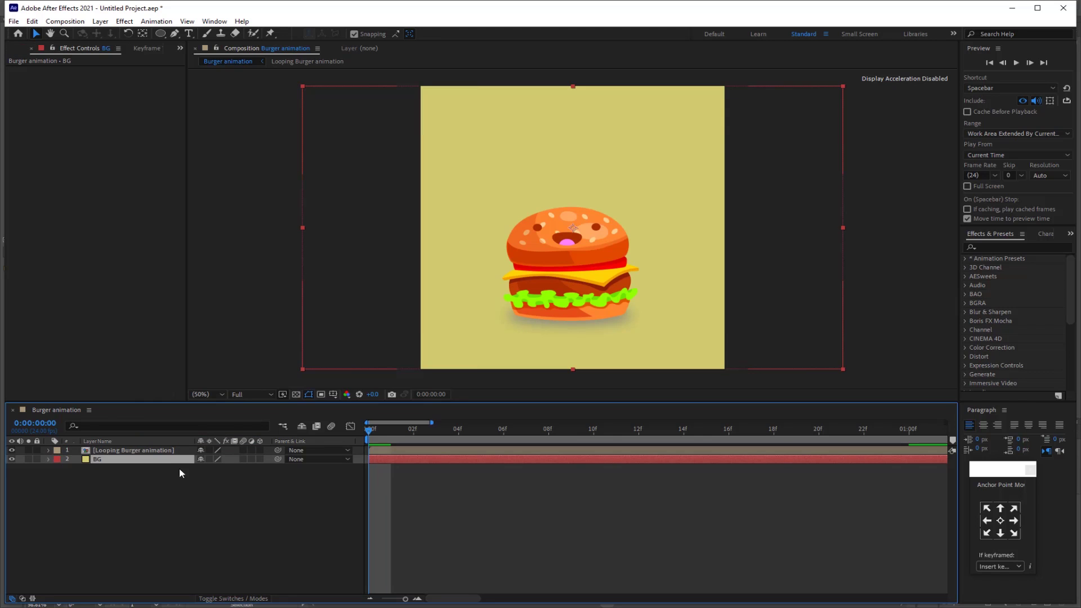
Lock the BG layer and move the burger over to the right half of the canvas.
left_click(36, 459)
left_click_drag(573, 257, 631, 258)
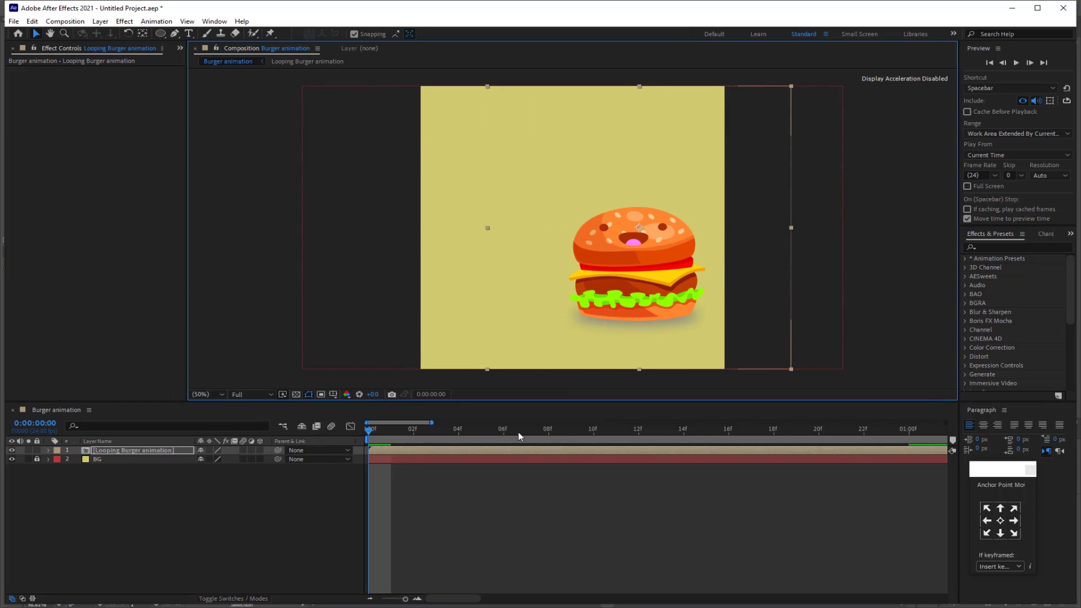
left_click(252, 535)
Add the Mustard composition as the top layer of Burger animation and place the bottle to the left of the burger.
left_click(180, 48)
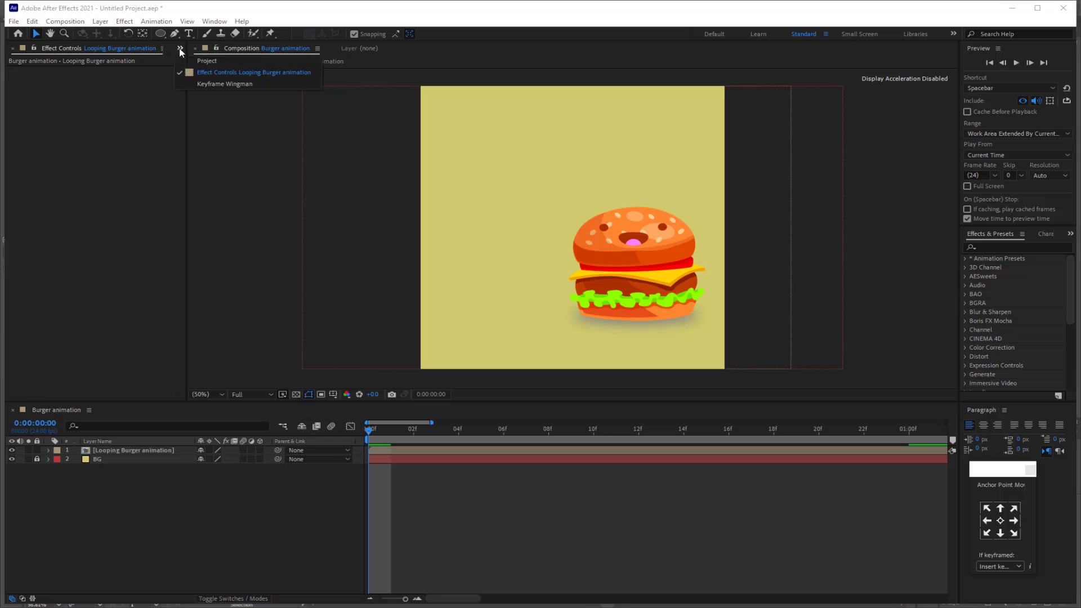
left_click(197, 66)
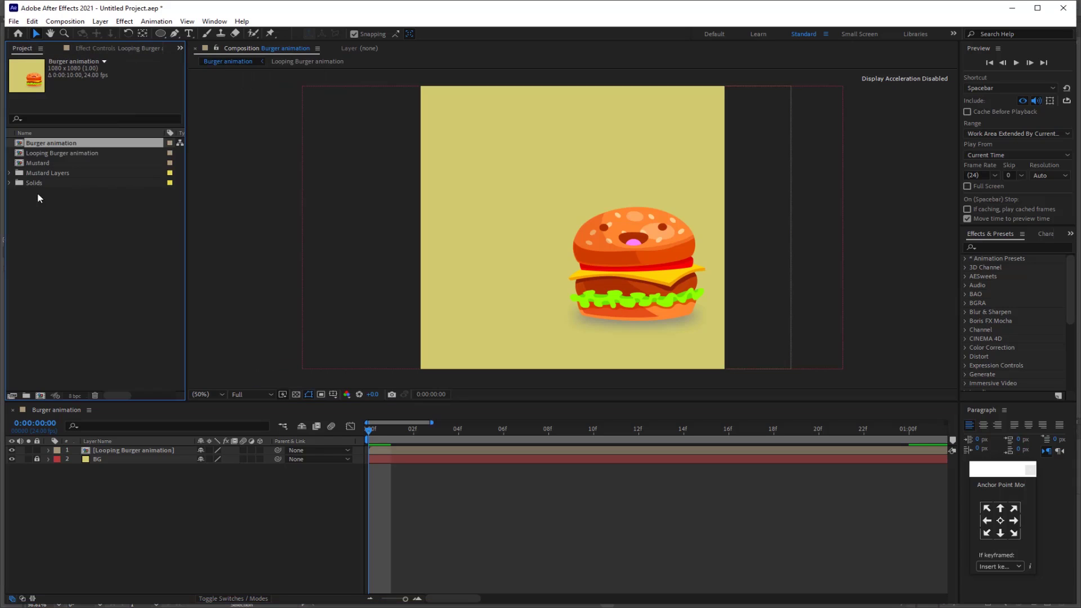
left_click(47, 163)
left_click_drag(40, 165, 100, 449)
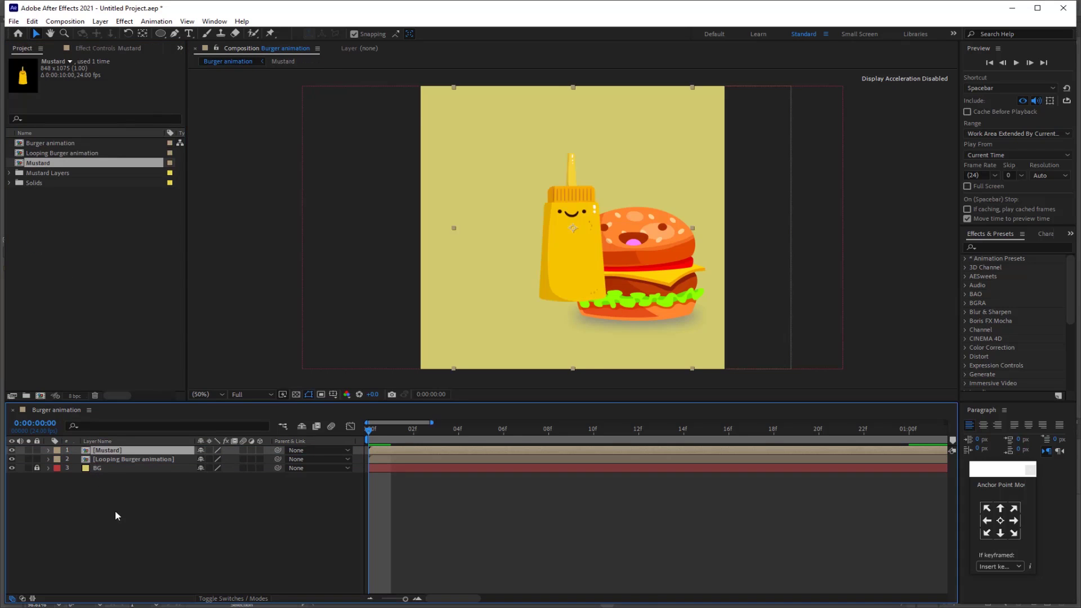
left_click_drag(561, 251, 505, 265)
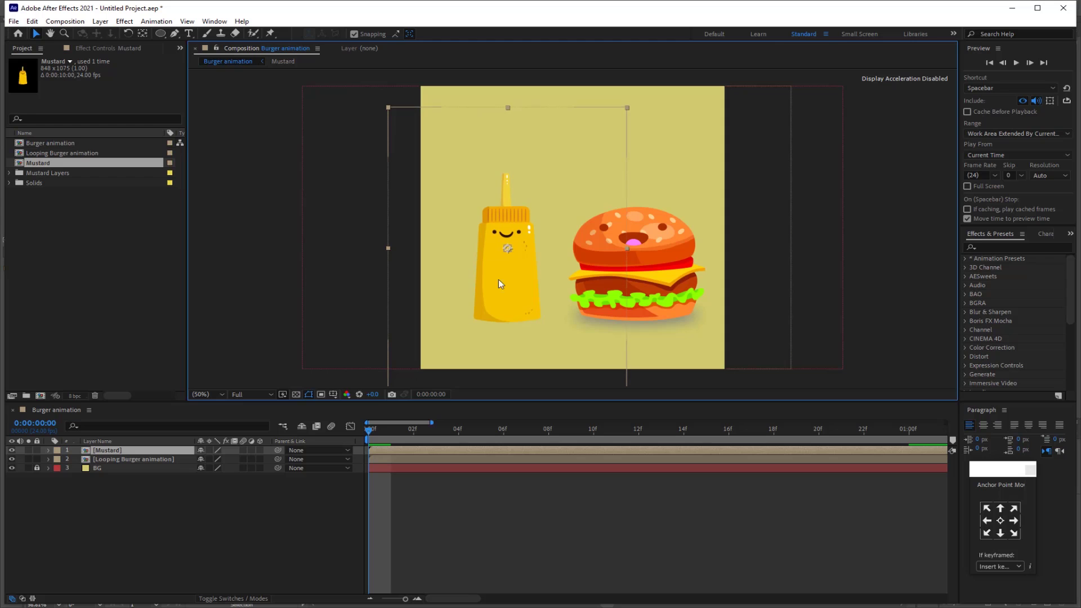
left_click(225, 494)
left_click(124, 453)
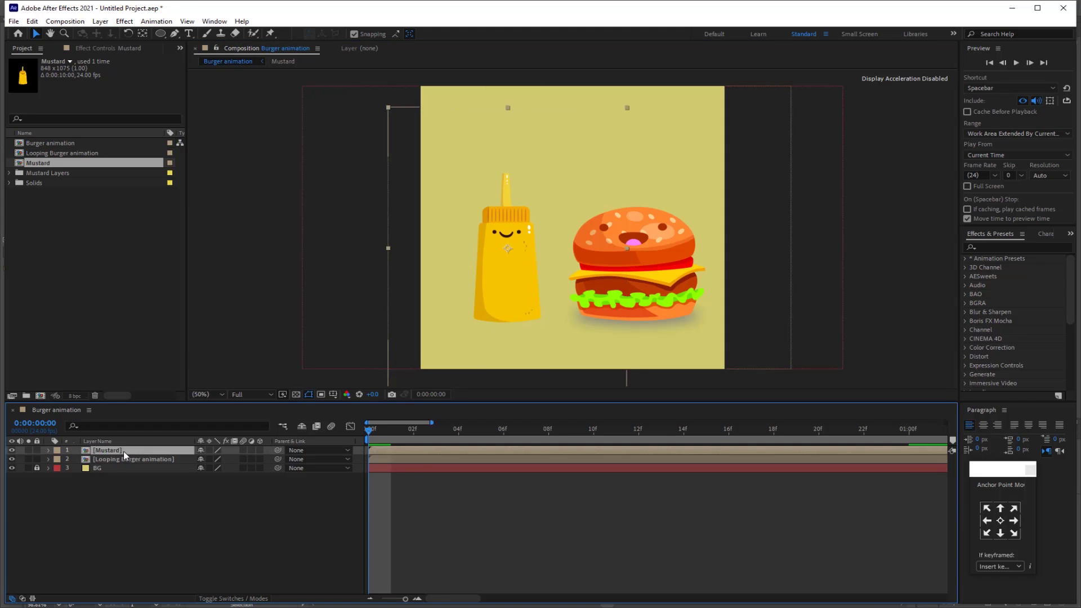
left_click(138, 525)
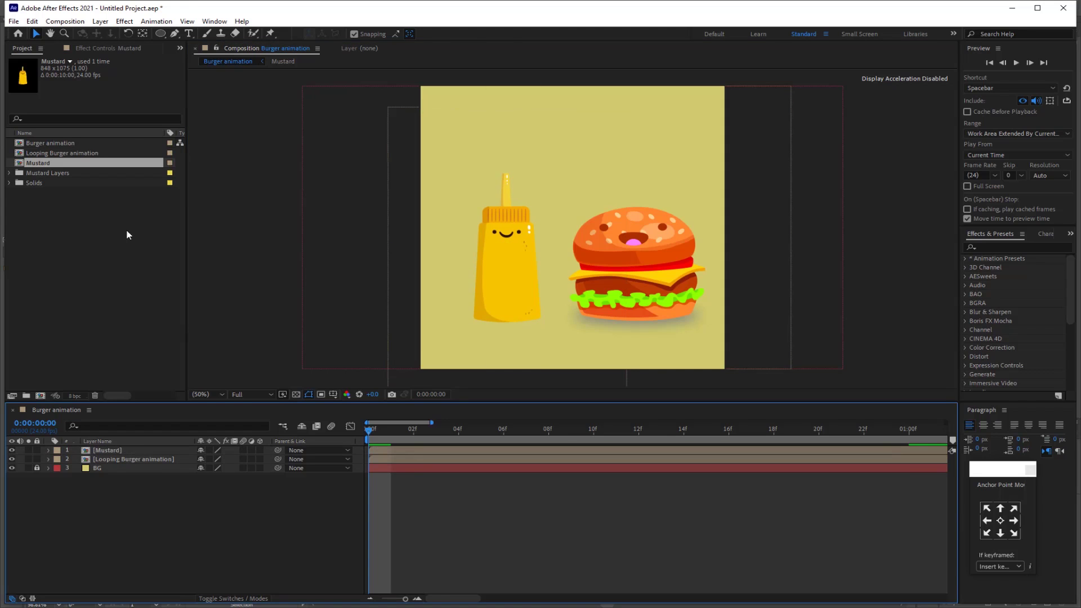
Draw a flat grey ellipse near the mustard bottle's base and place its shape layer directly below Mustard.
left_click(161, 35)
left_click_drag(453, 321, 532, 337)
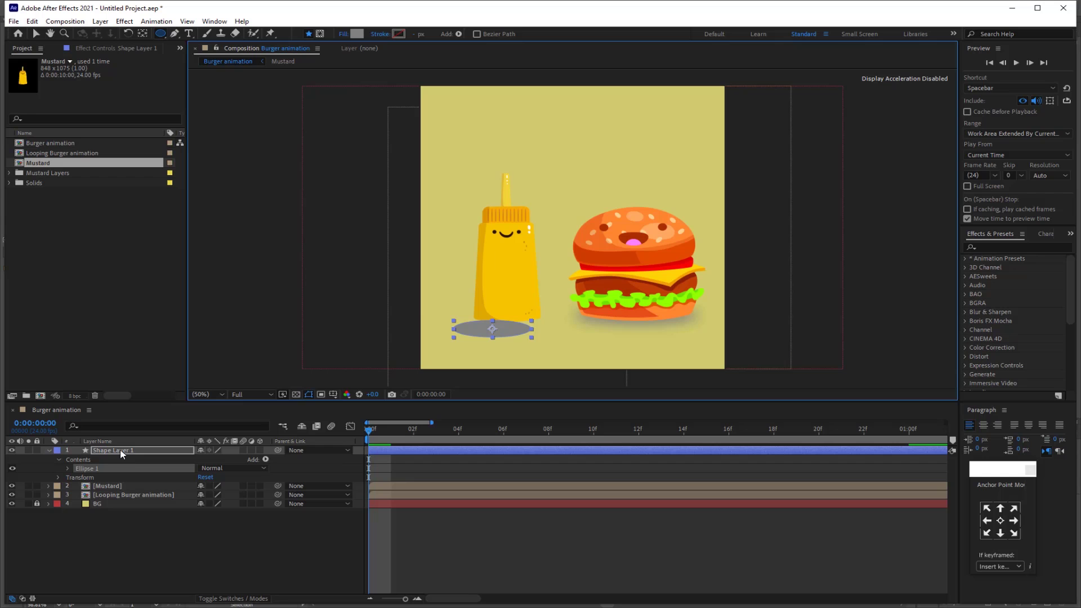
left_click_drag(122, 453, 134, 491)
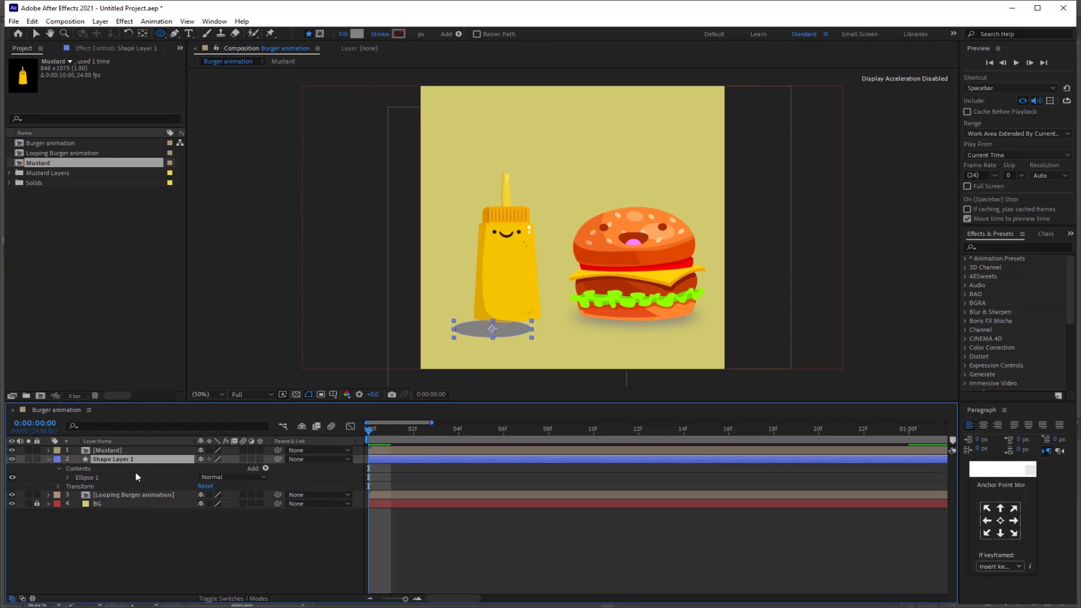
Rename the ellipse's shape layer to "bottle shadow" and center the ellipse under the mustard bottle's base.
key("Return")
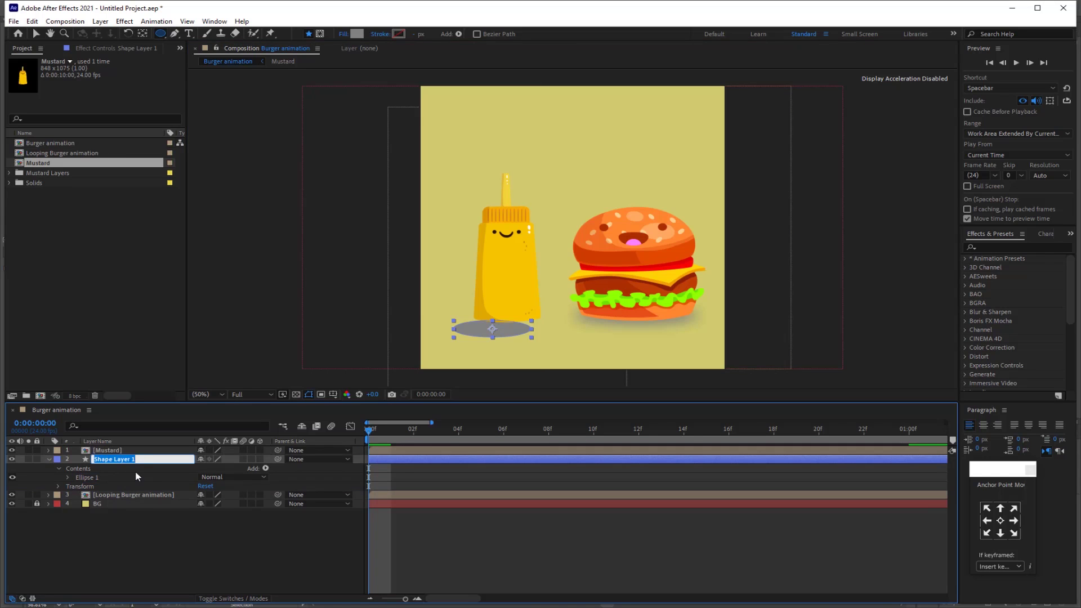
type("bottle shadow")
key("Return")
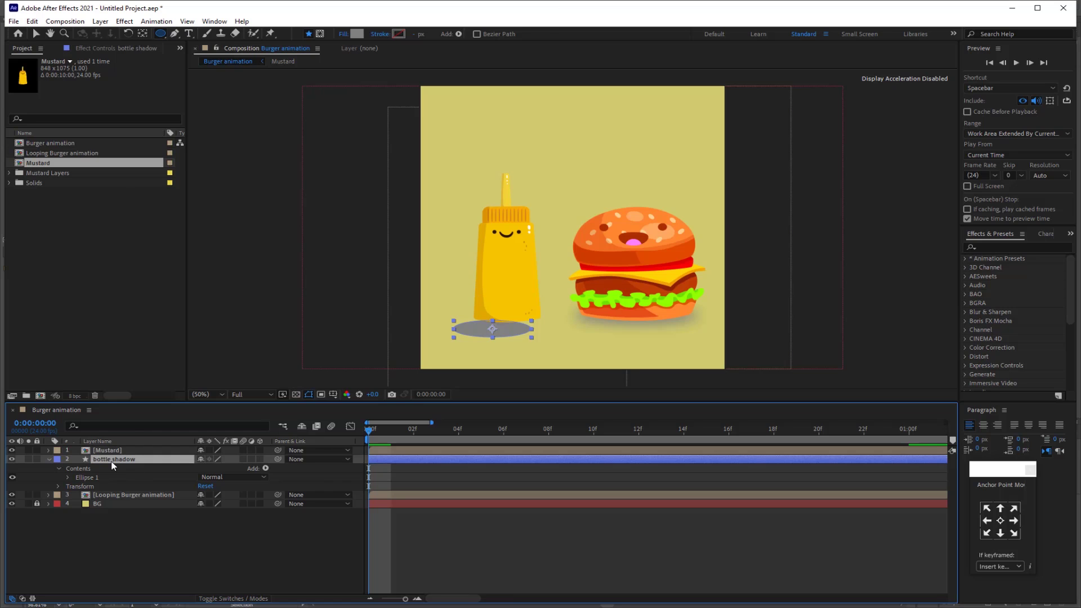
key("v")
left_click_drag(493, 332, 508, 322)
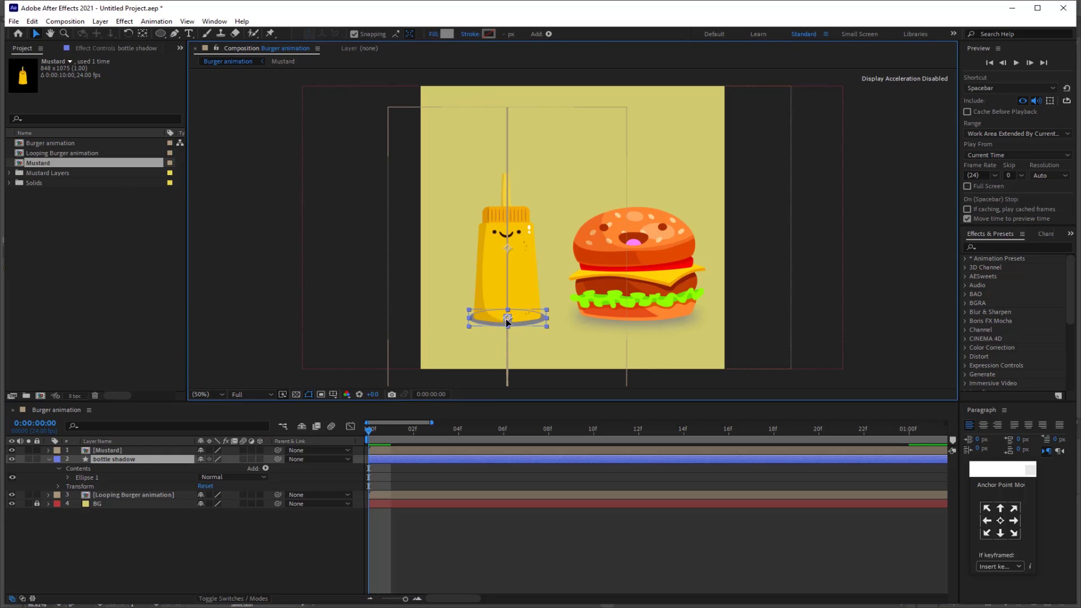
left_click(109, 519)
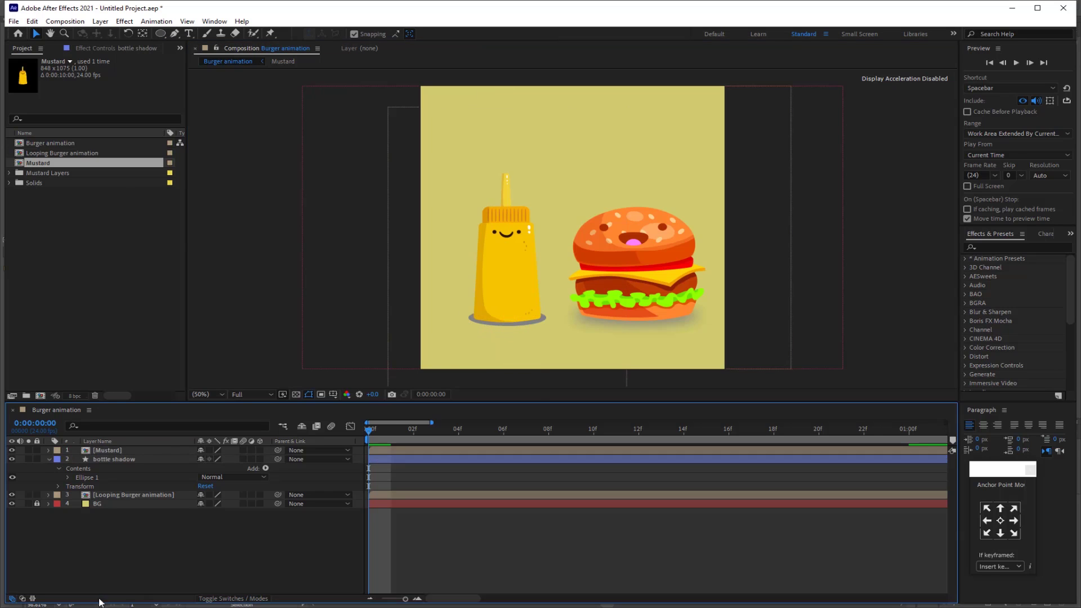
Apply Fast Box Blur to the bottle shadow layer with a Blur Radius of 8.0.
left_click(115, 460)
key("ctrl+space")
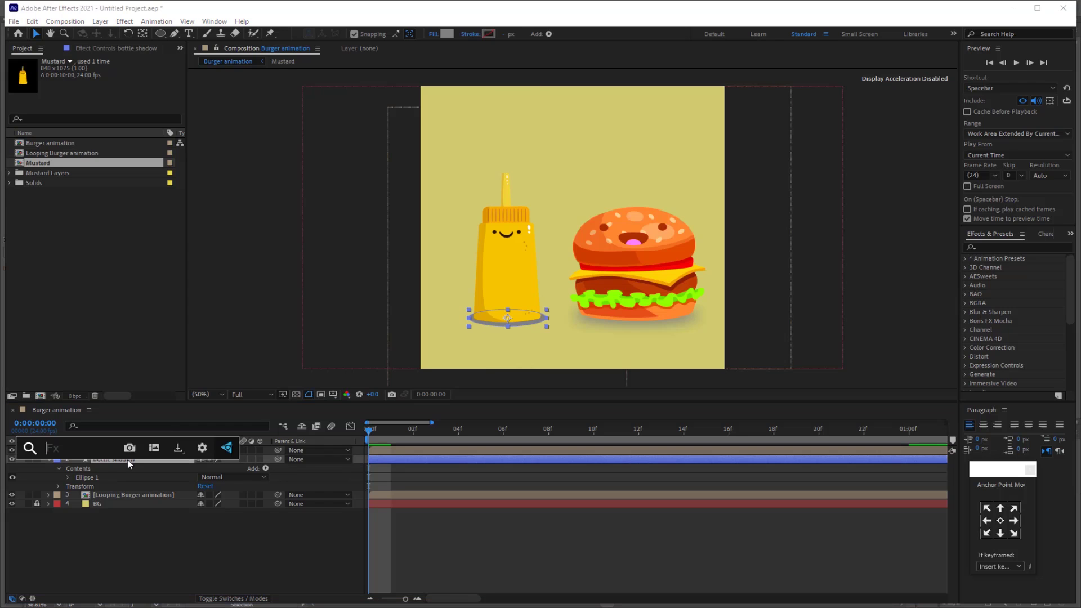
type("fast")
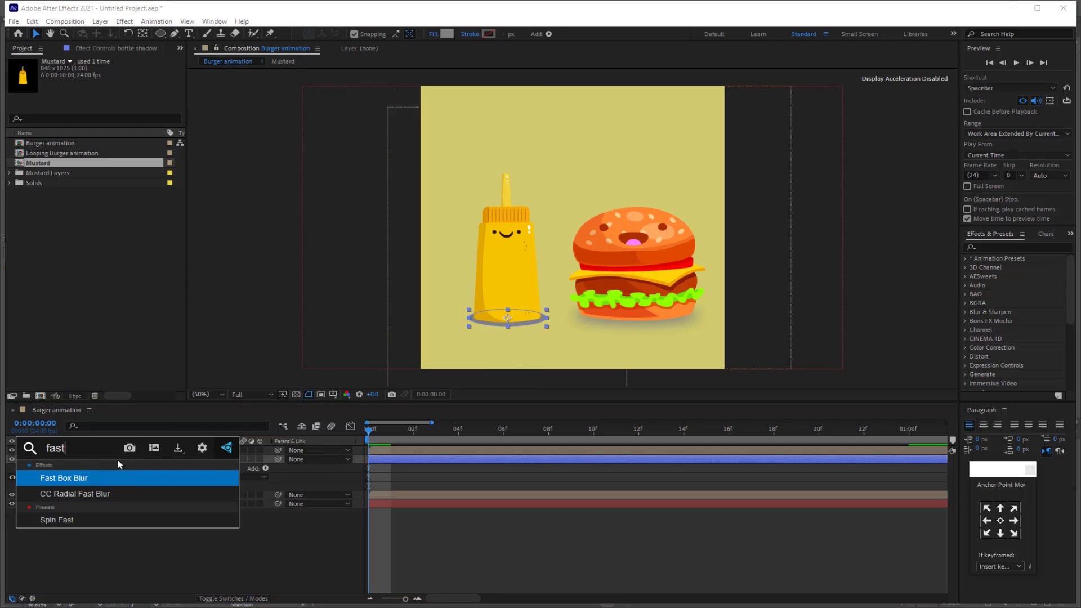
left_click(86, 478)
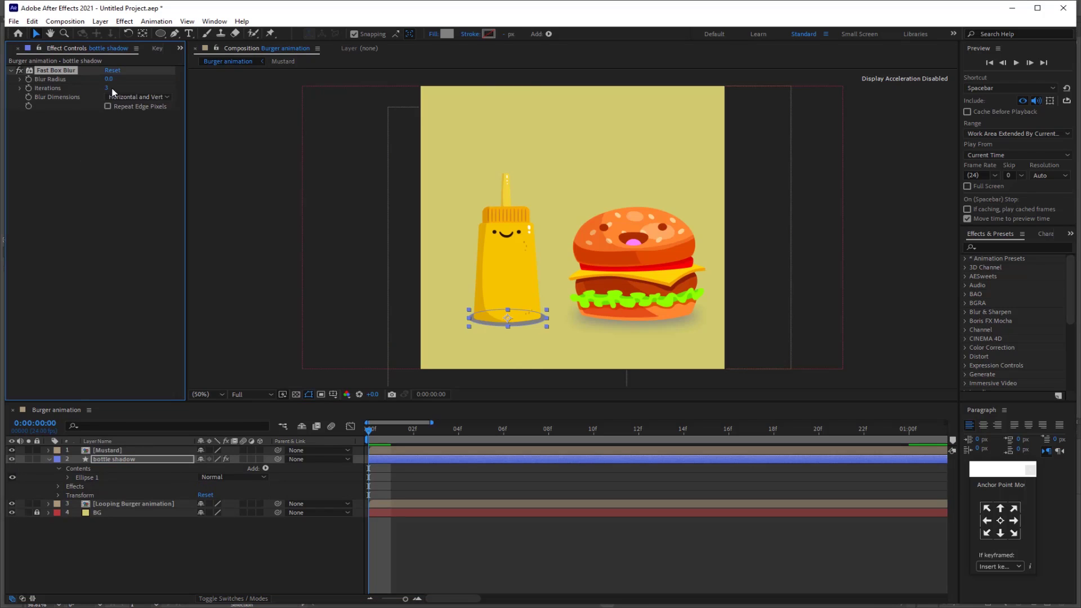
left_click_drag(109, 79, 113, 79)
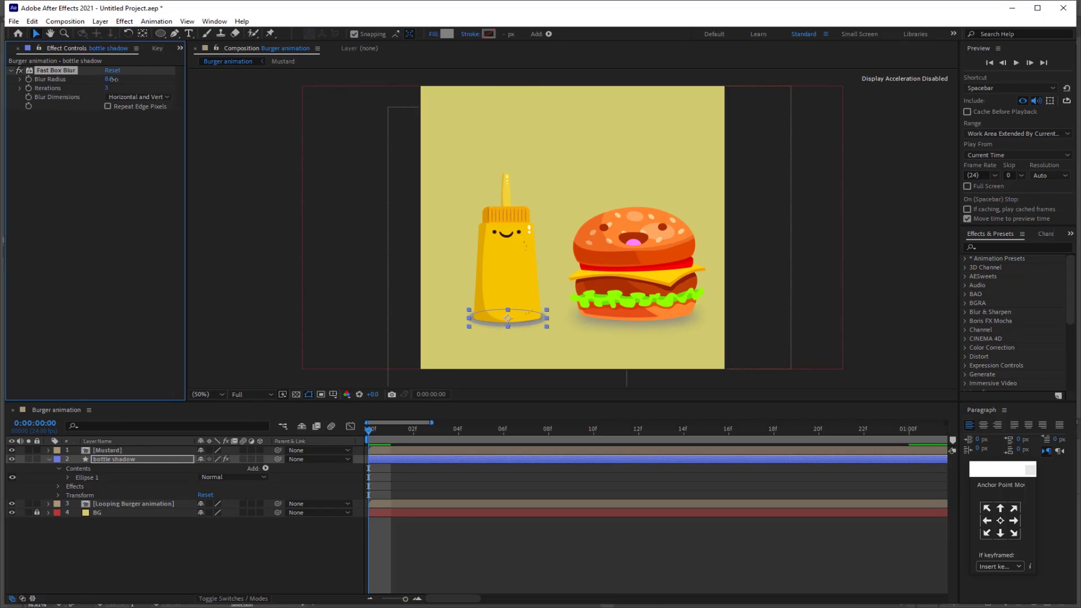
left_click(116, 549)
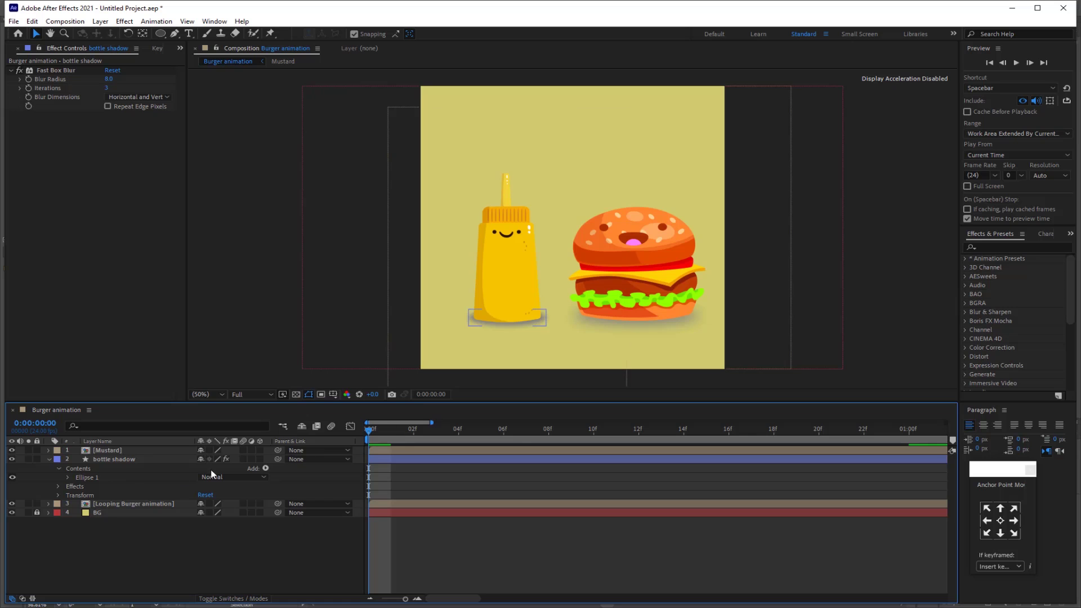
Apply the CC Bend It effect to the Mustard layer.
left_click(139, 452)
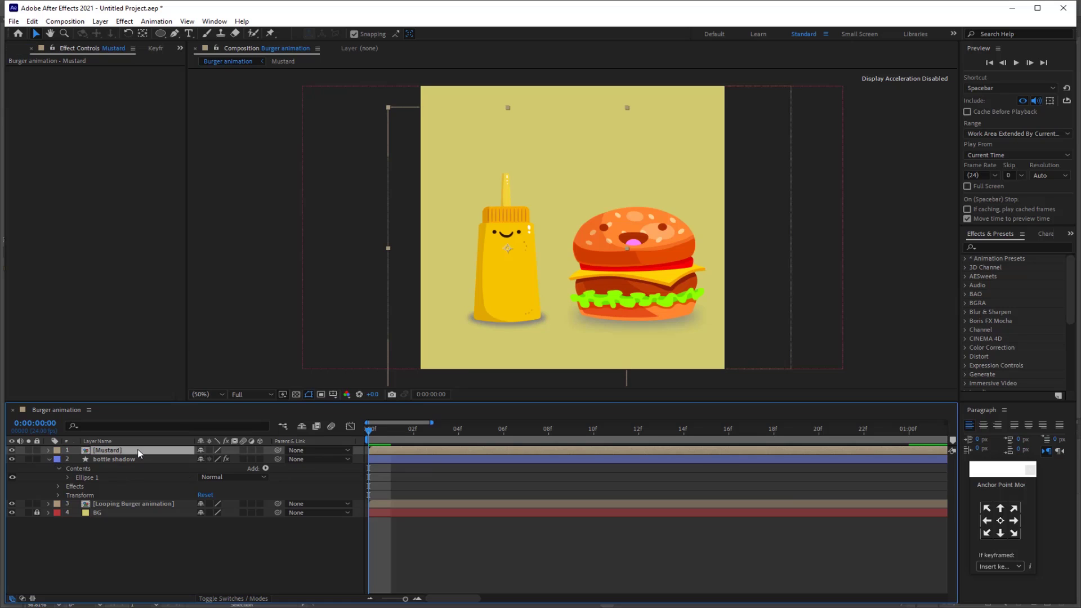
key("ctrl+space")
type("cc be")
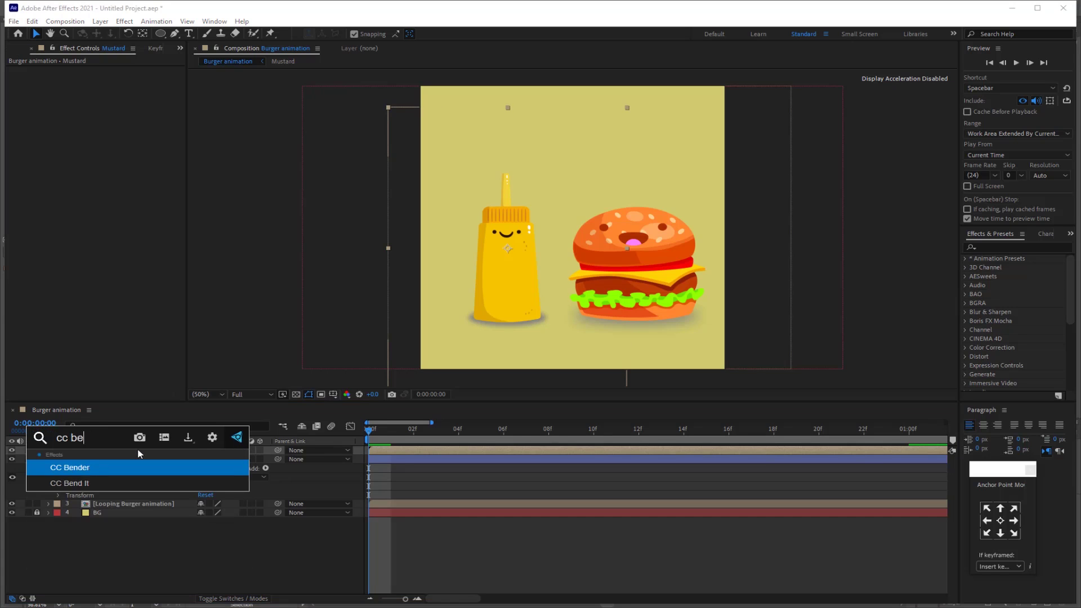
type("nt")
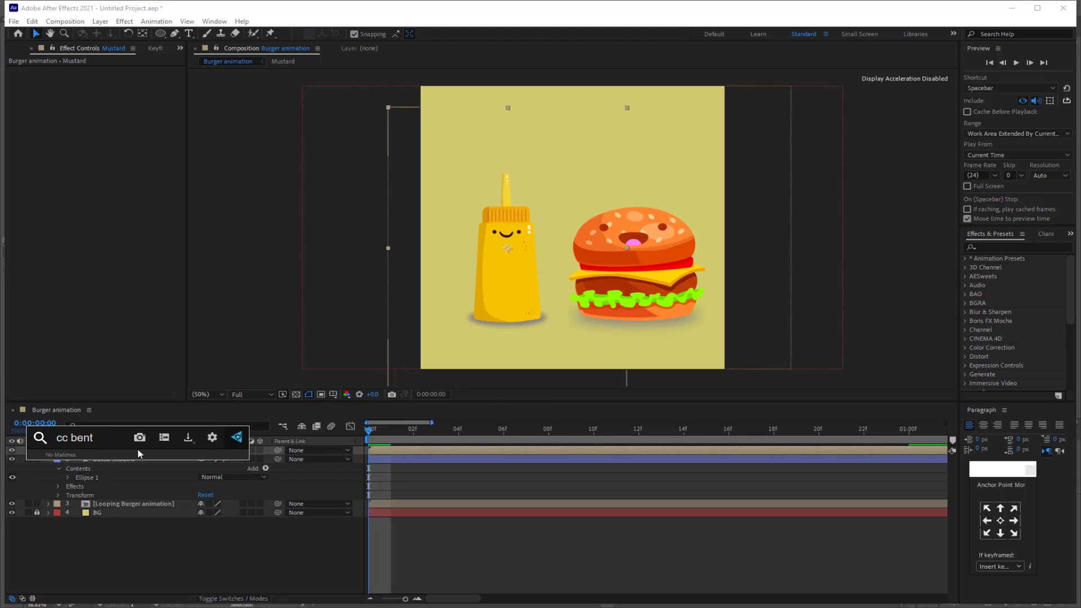
key("BackSpace")
type("d")
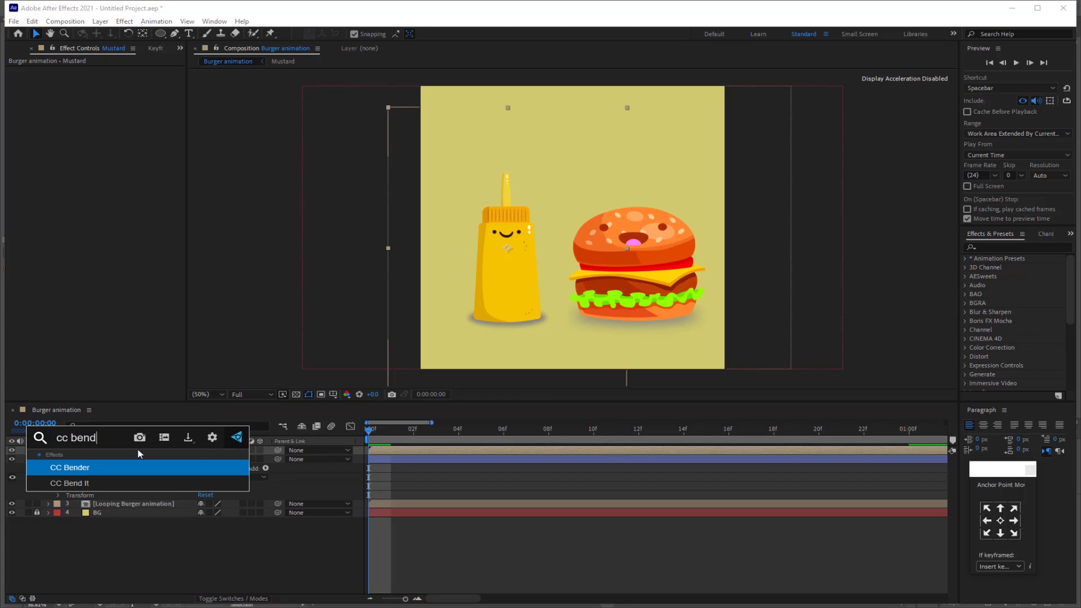
left_click(87, 485)
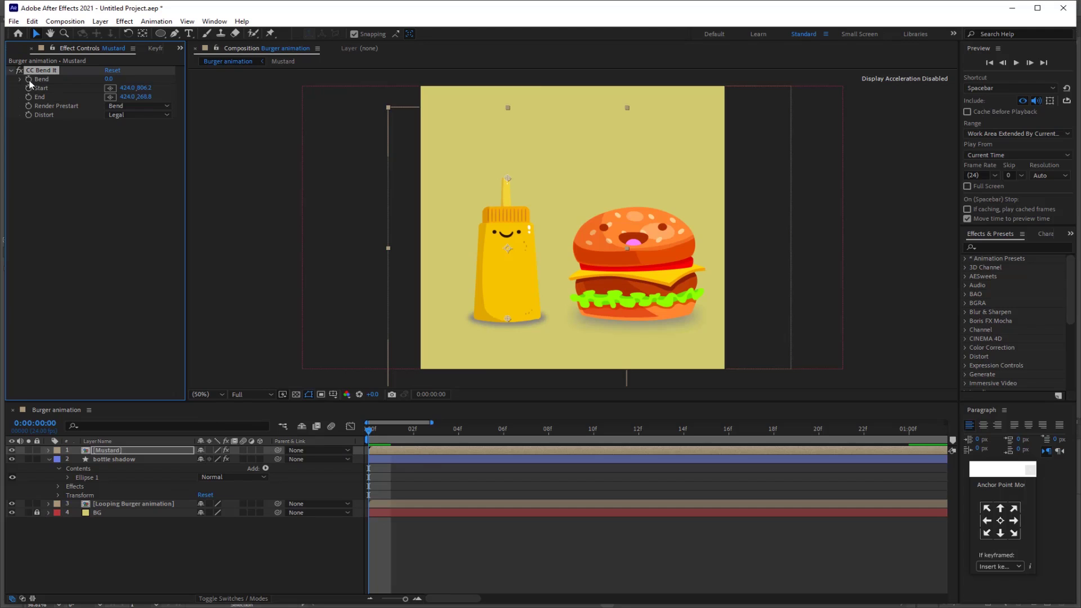
Keyframe the Mustard layer's Bend from -12.0 at 0:00:00:00 to 12.0 at 0:00:01:00 and preview the animation.
left_click(109, 79)
type("-10")
key("Return")
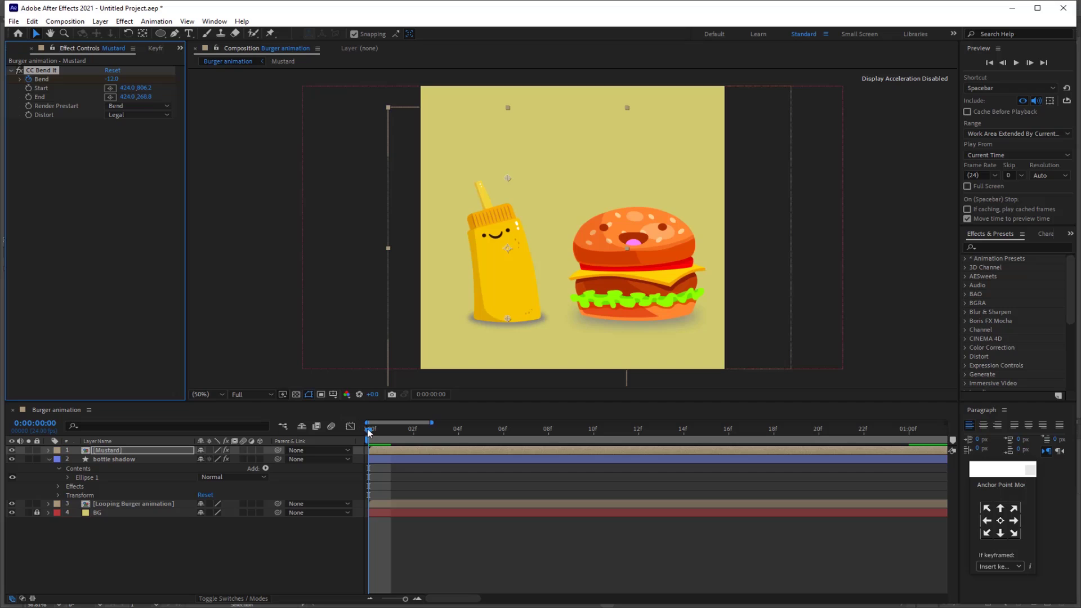
left_click_drag(368, 431, 909, 468)
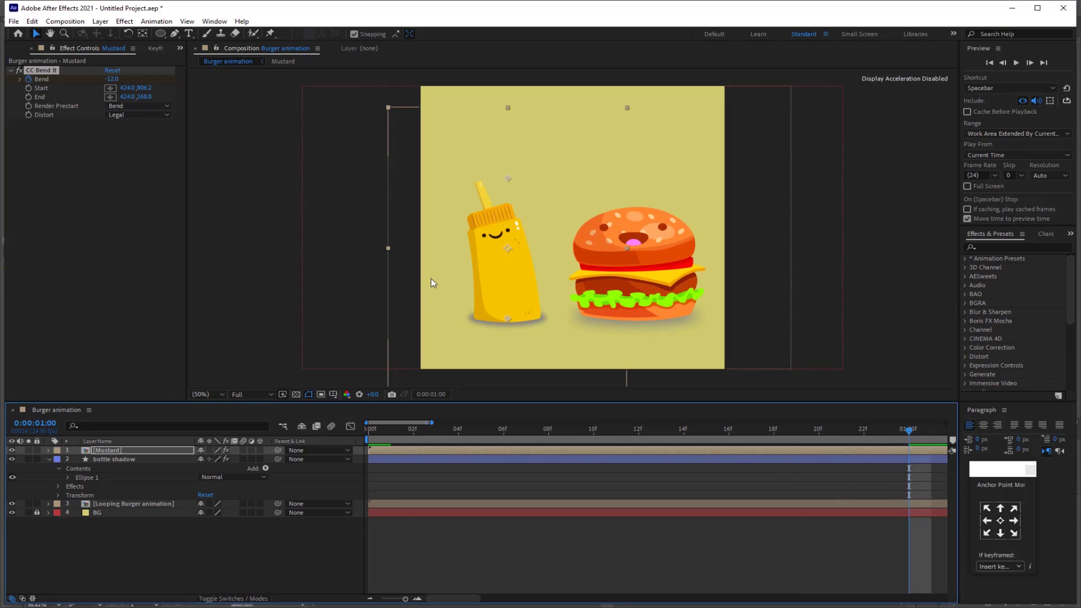
left_click(114, 79)
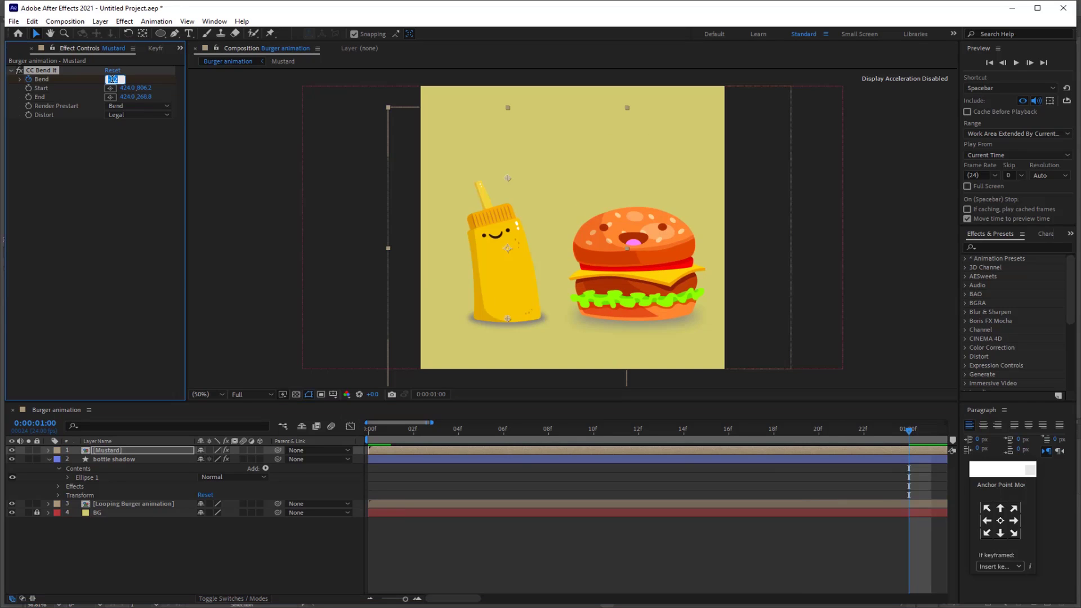
type("13")
key("Return")
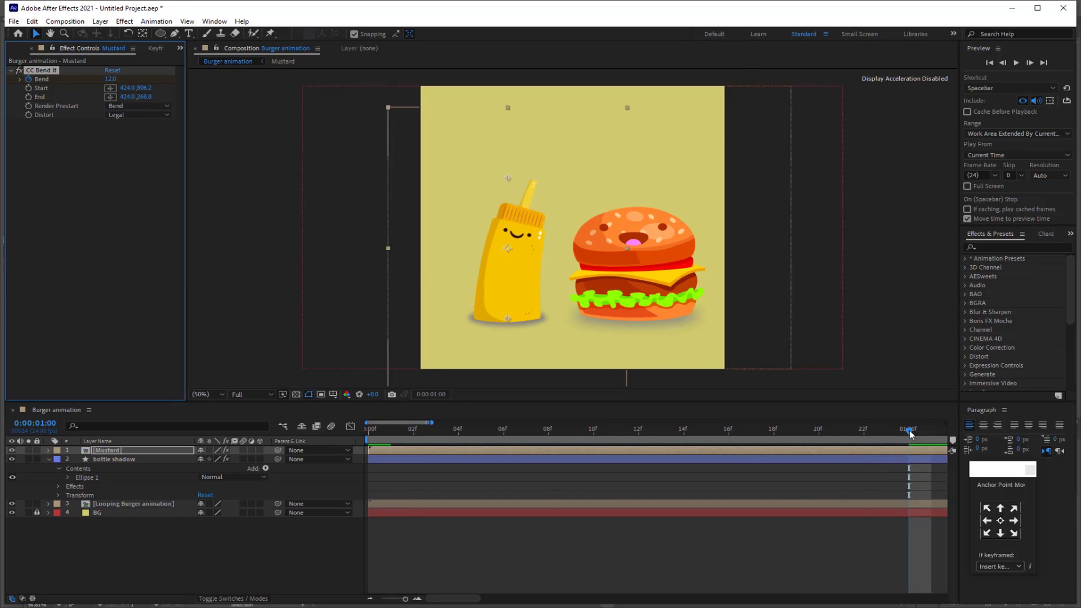
left_click_drag(911, 434, 369, 431)
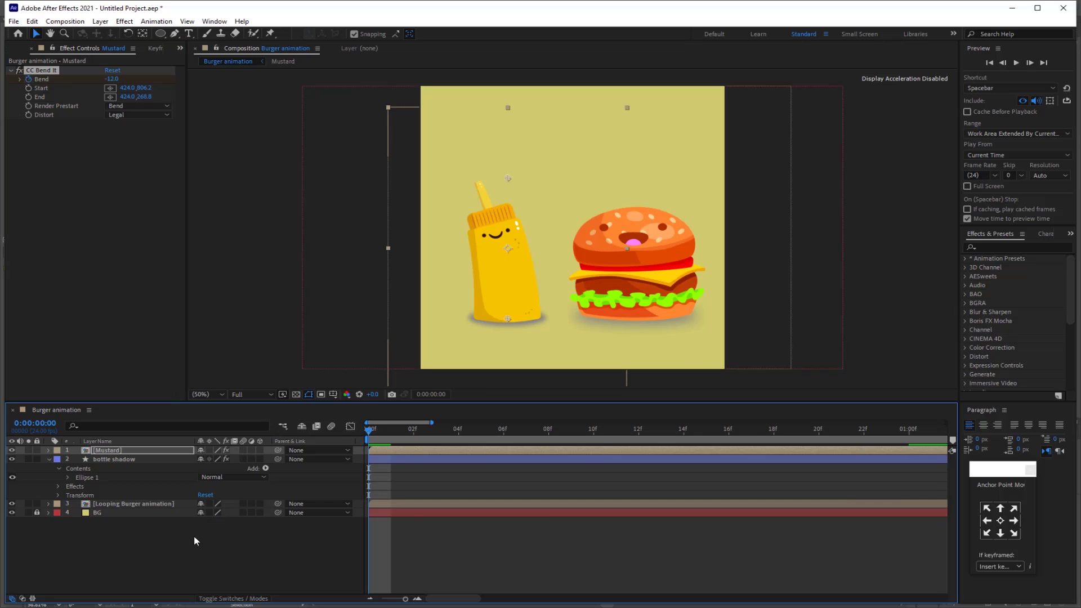
key("space")
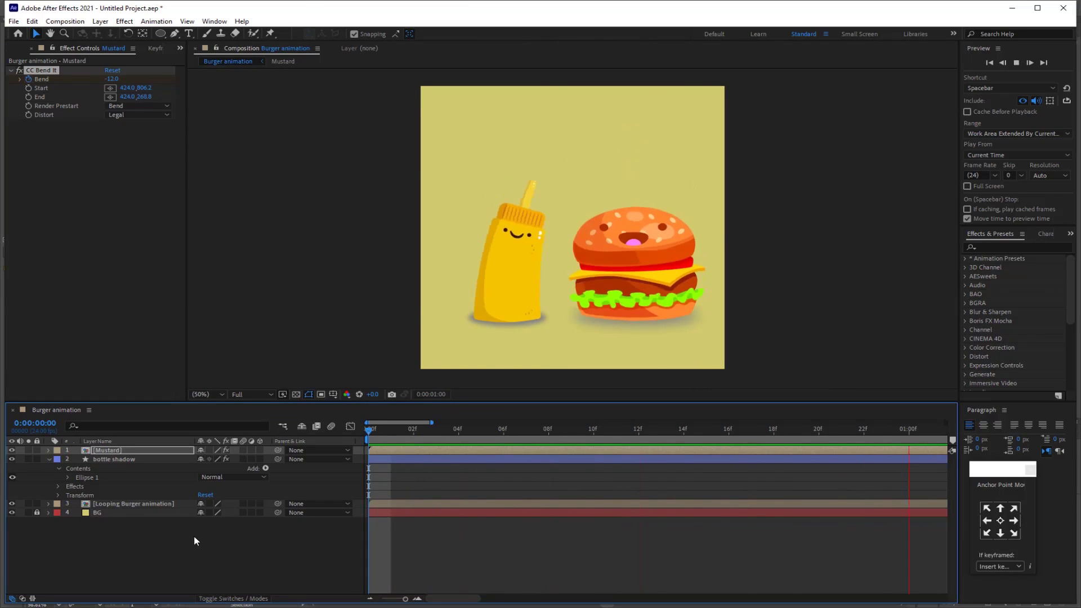
key("space")
Keyframe the bottle shadow layer's Position from 298.0, 884.0 at 0:00:00:00 to 316.0, 884.0 at 0:00:01:00.
left_click(123, 460)
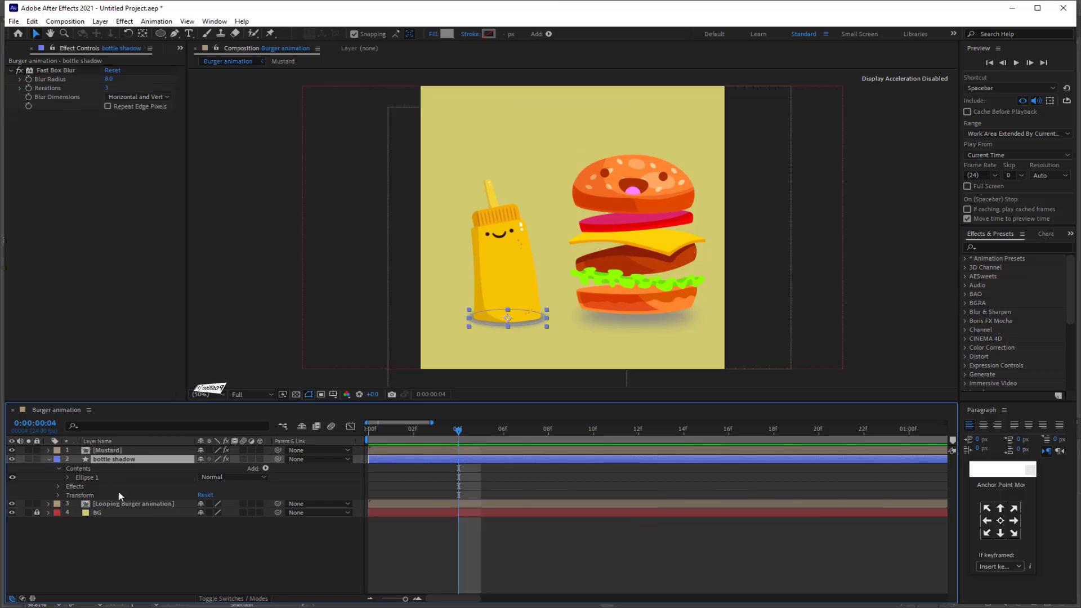
left_click(367, 431)
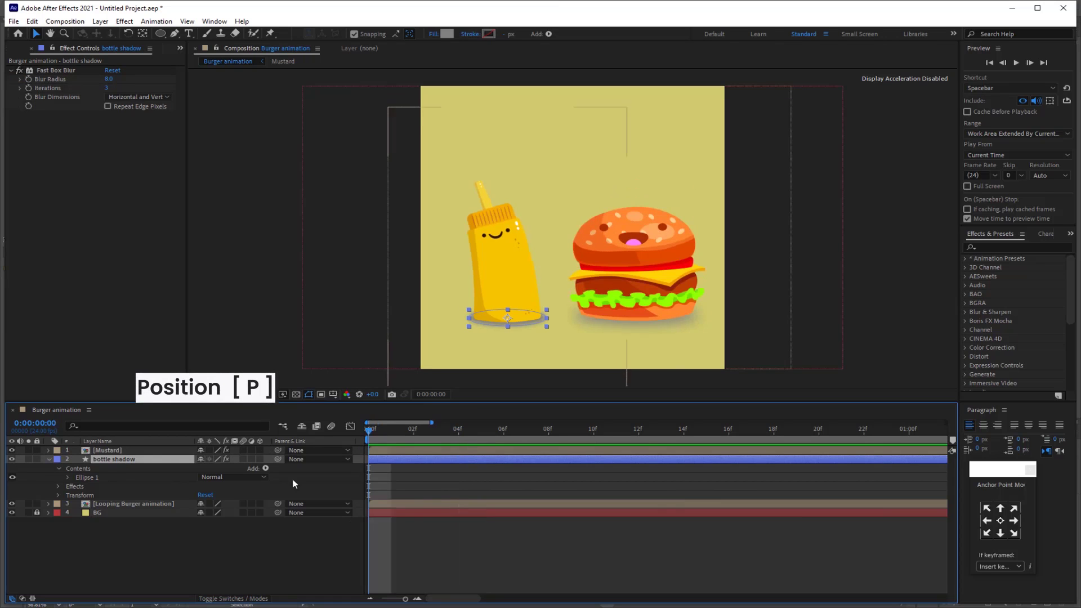
key("p")
left_click(78, 468)
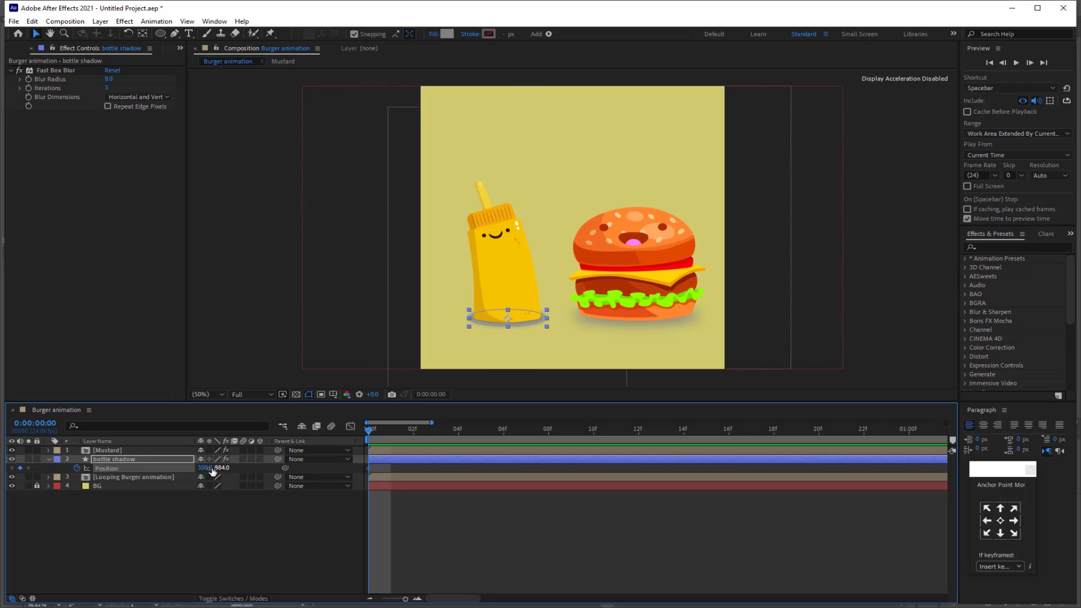
left_click_drag(195, 468, 194, 468)
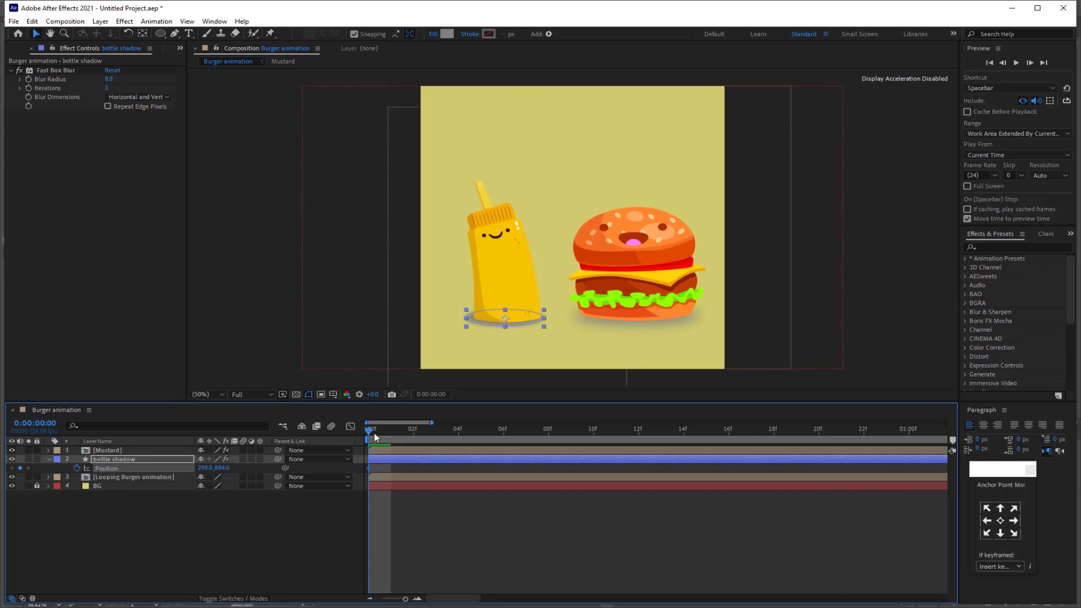
left_click_drag(368, 433, 908, 445)
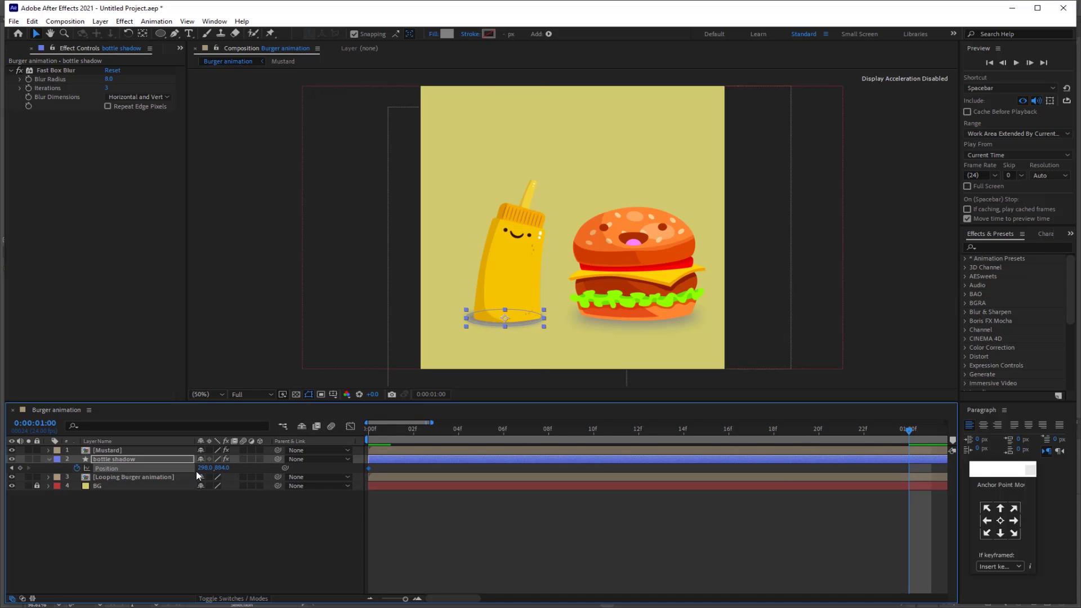
left_click_drag(199, 471, 208, 468)
Apply Easy Ease to both Position keyframes of the bottle shadow and preview the animation from the start.
left_click_drag(920, 468, 351, 492)
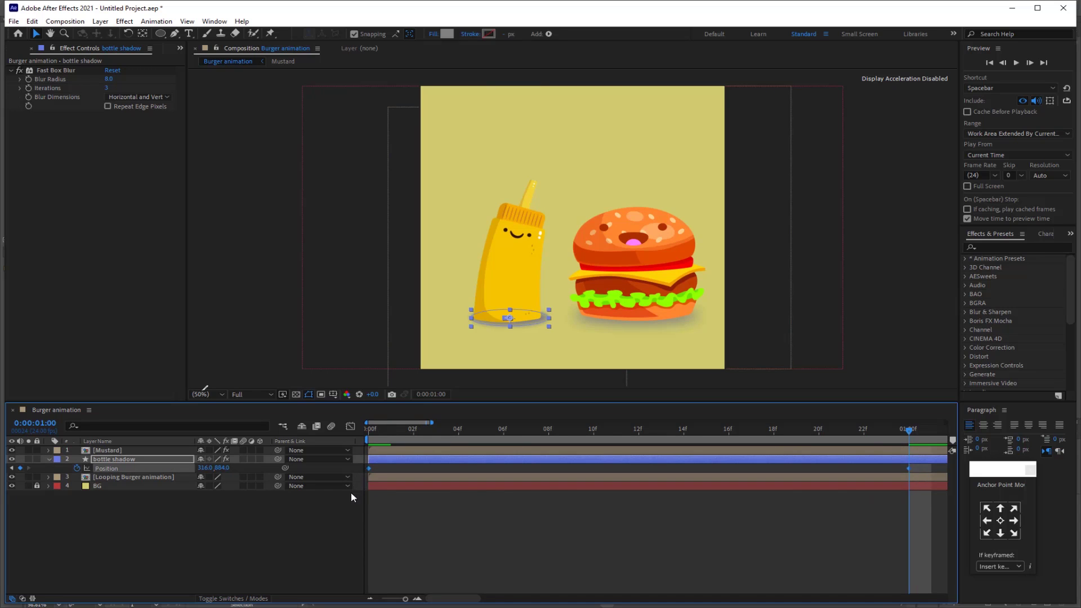
key("F9")
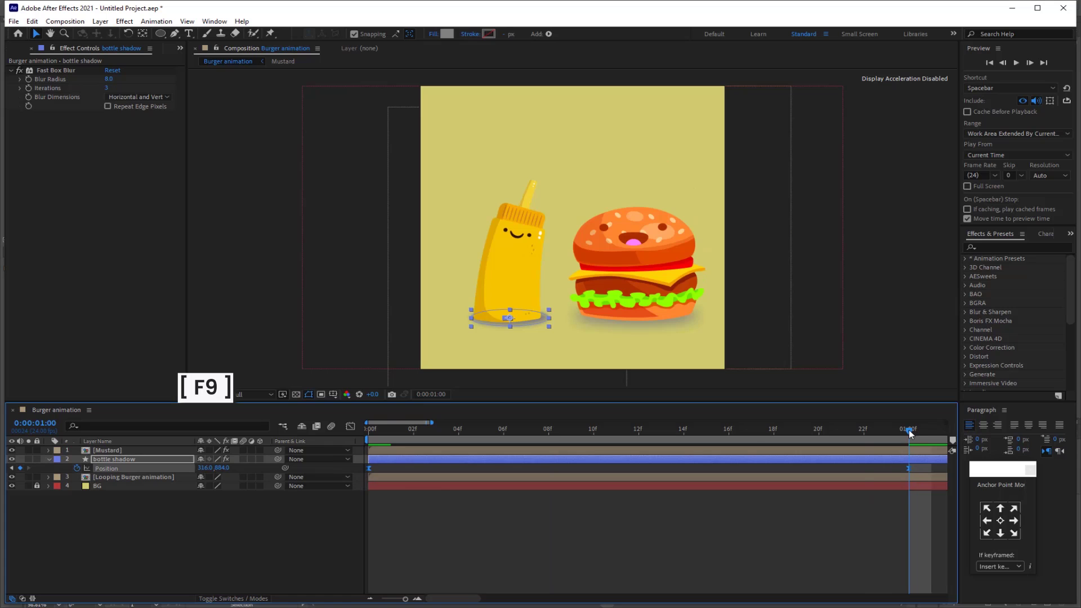
left_click_drag(910, 434, 357, 448)
key("space")
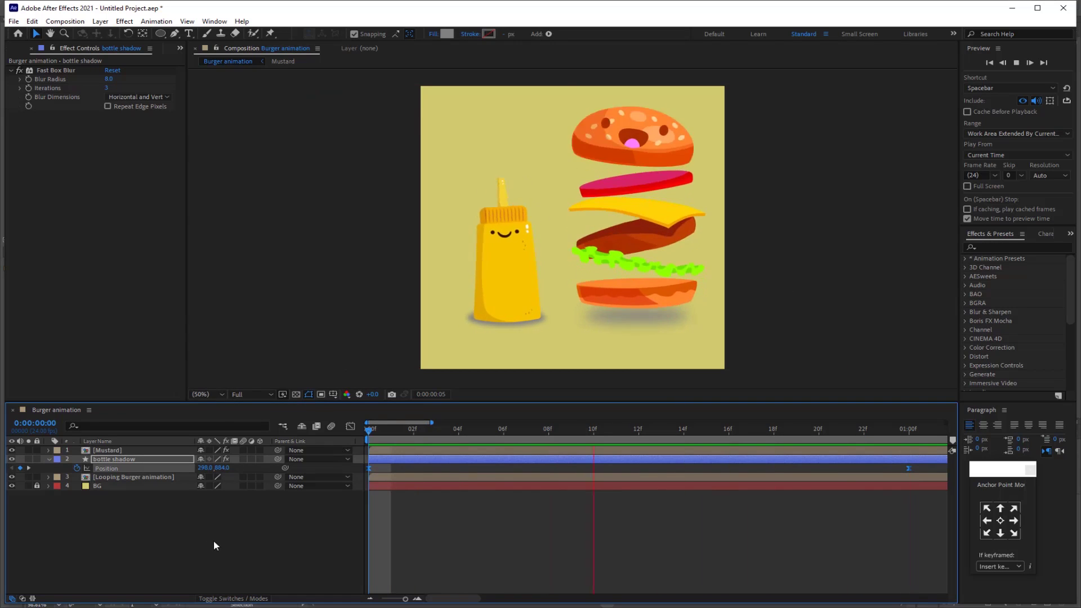
key("space")
Apply Easy Ease to both CC Bend It Bend keyframes on the Mustard layer, collapse its properties and preview the animation.
left_click(132, 451)
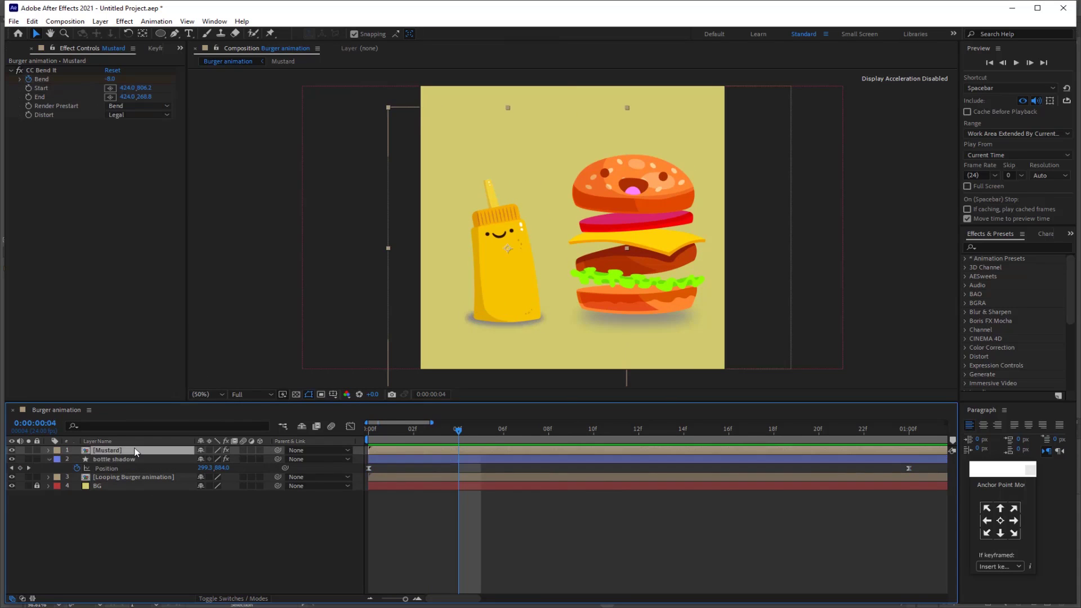
key("u")
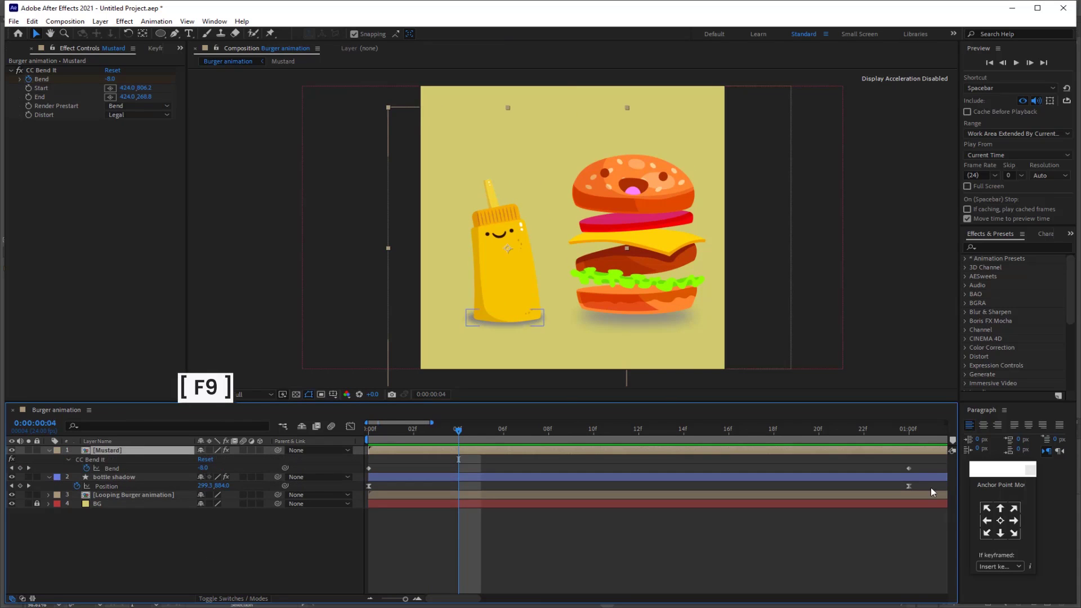
left_click_drag(926, 461, 352, 485)
key("F9")
left_click(225, 551)
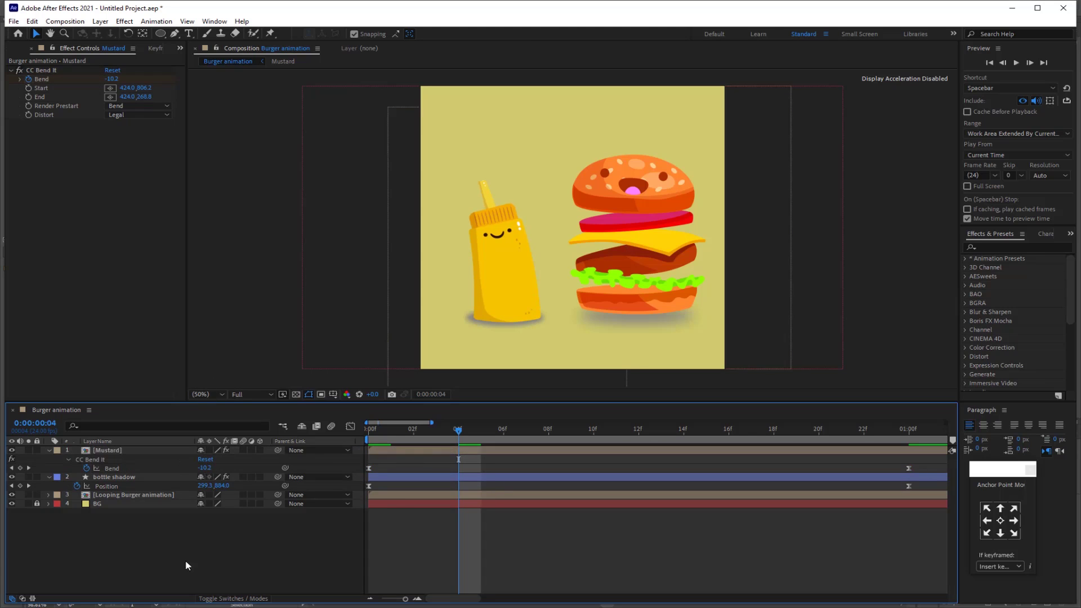
left_click(49, 450)
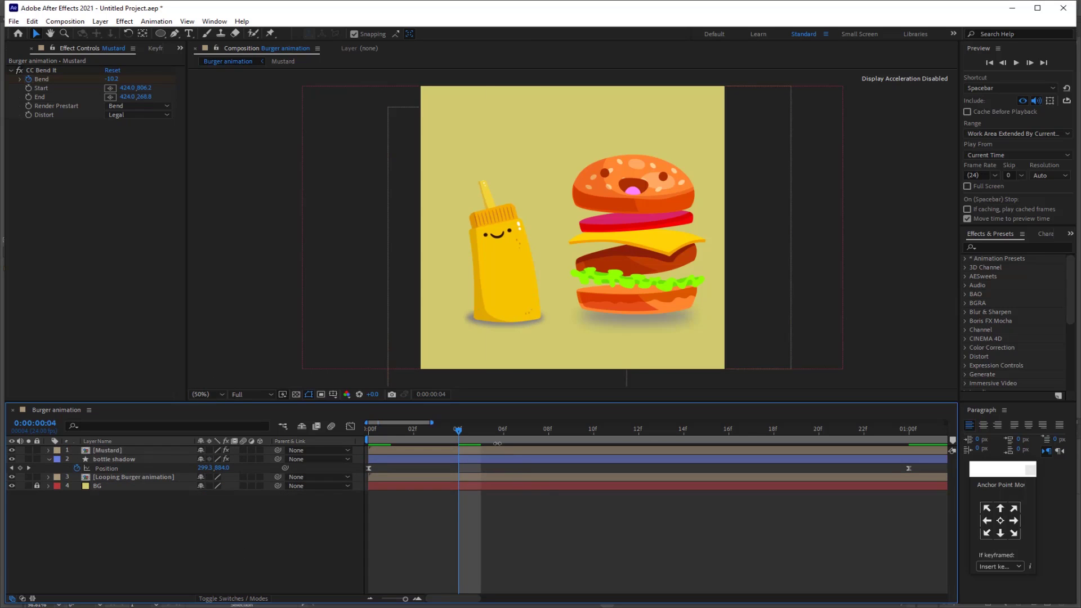
key("space")
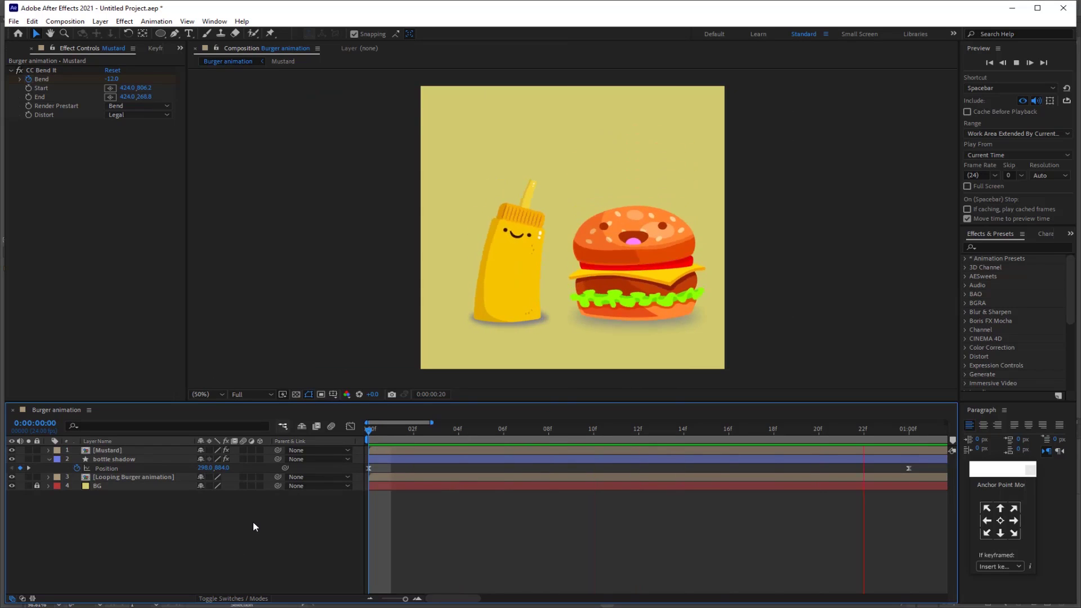
key("space")
Draw a large ellipse covering most of the canvas on a new shape layer and fill it with orange.
left_click(160, 33)
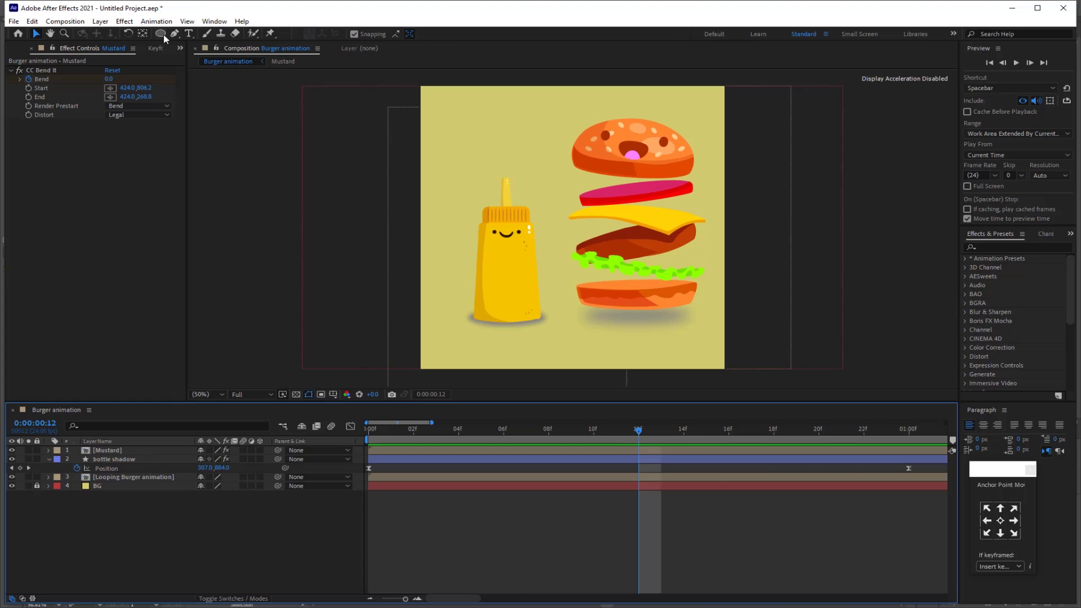
left_click_drag(458, 100, 698, 331)
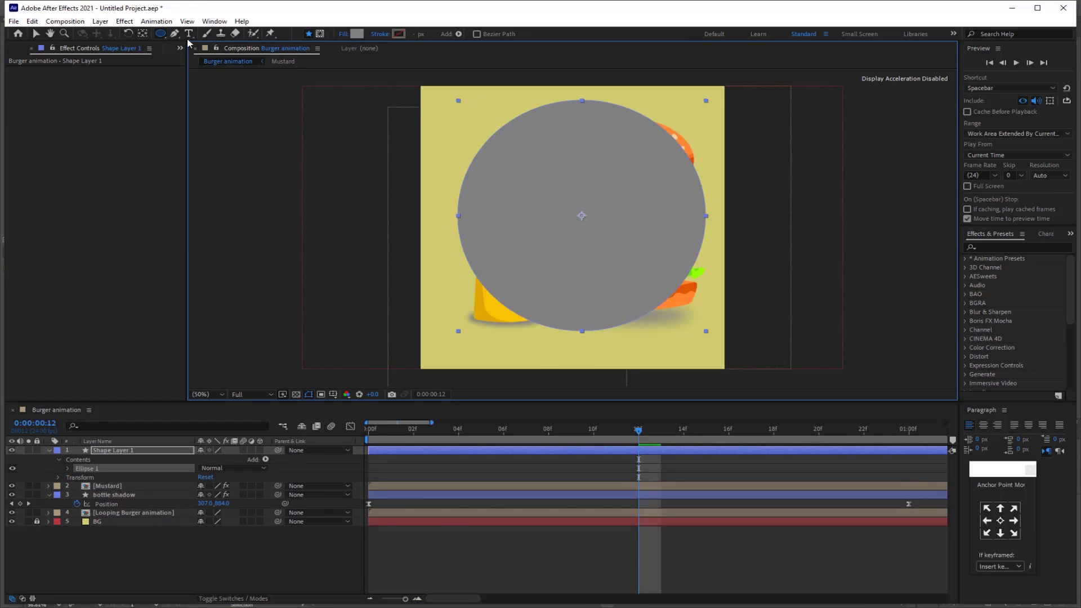
left_click(356, 34)
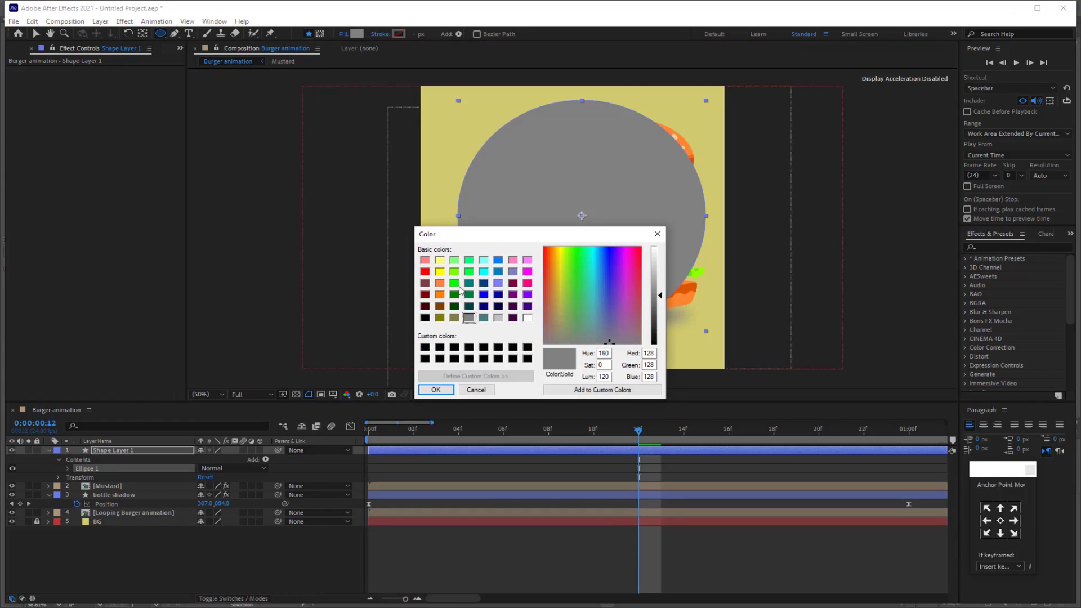
left_click(439, 283)
left_click(436, 389)
Place the ellipse's shape layer directly above the BG layer and center the ellipse behind the bottle and burger.
left_click_drag(113, 450, 144, 518)
left_click(36, 33)
left_click_drag(580, 327, 567, 341)
Change the background ellipse's fill to muted teal and preview the animation.
left_click(447, 34)
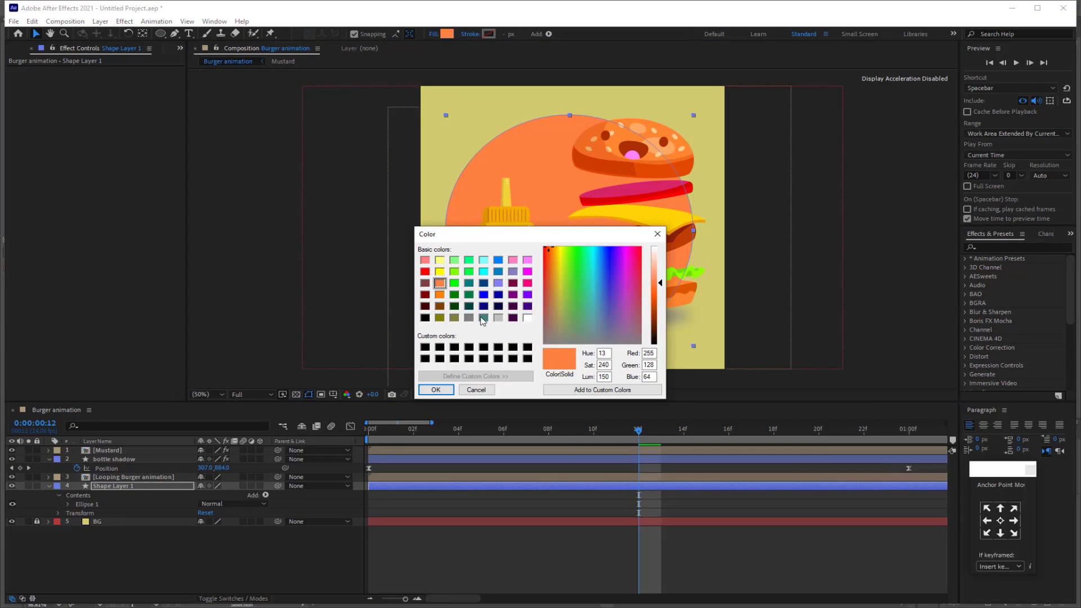
left_click(482, 319)
left_click(435, 390)
key("space")
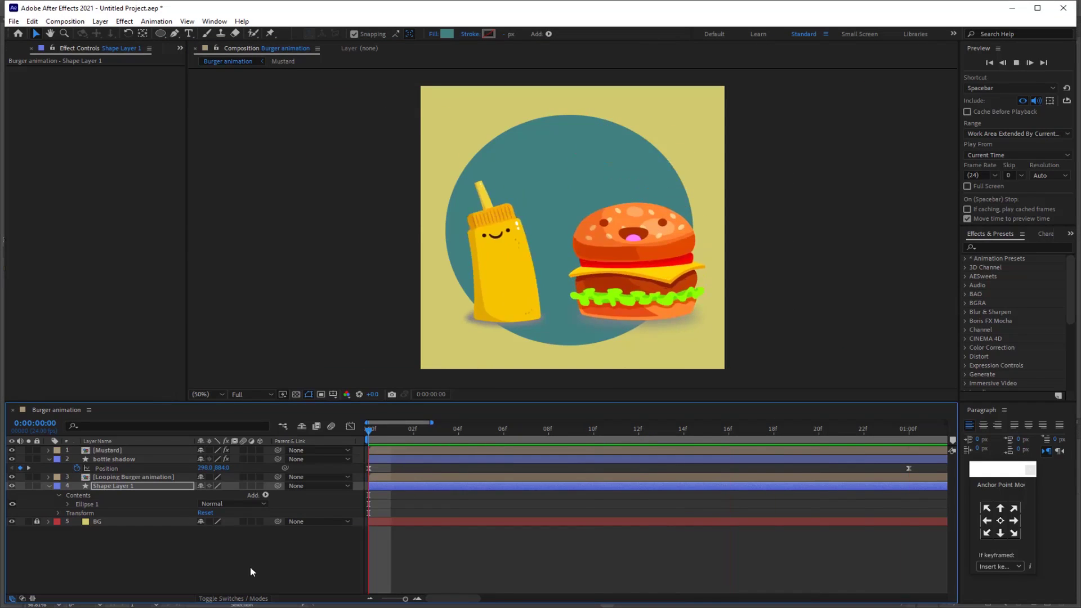